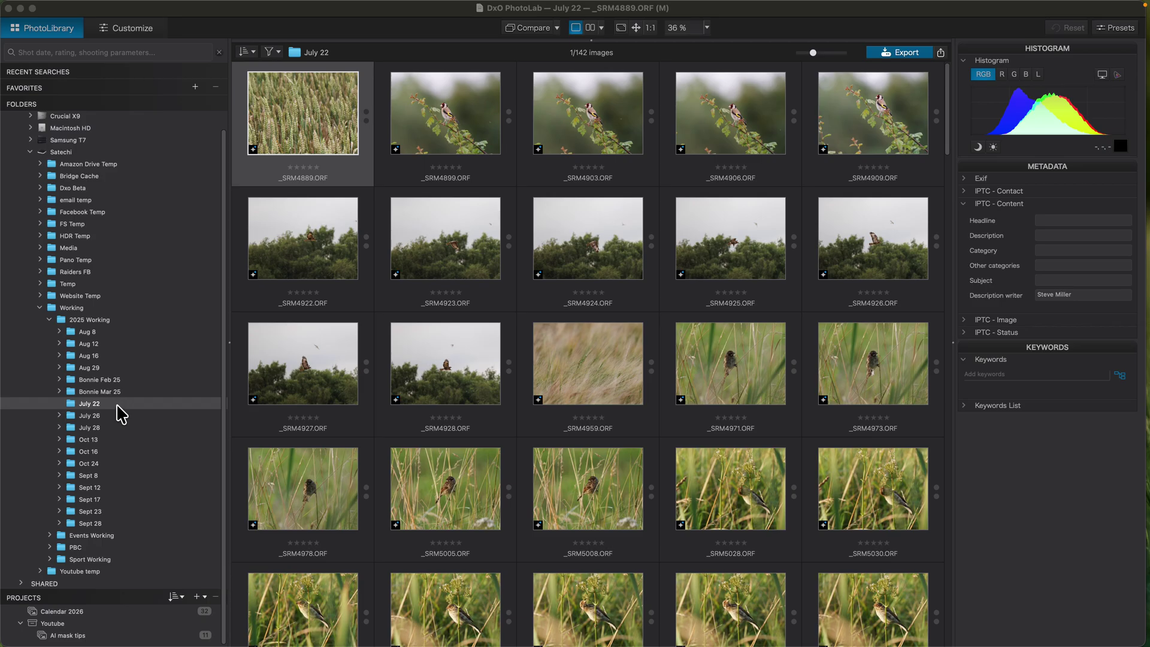
Filter the July 22 folder to show only edited images, and remove that filter after viewing them.
click(271, 52)
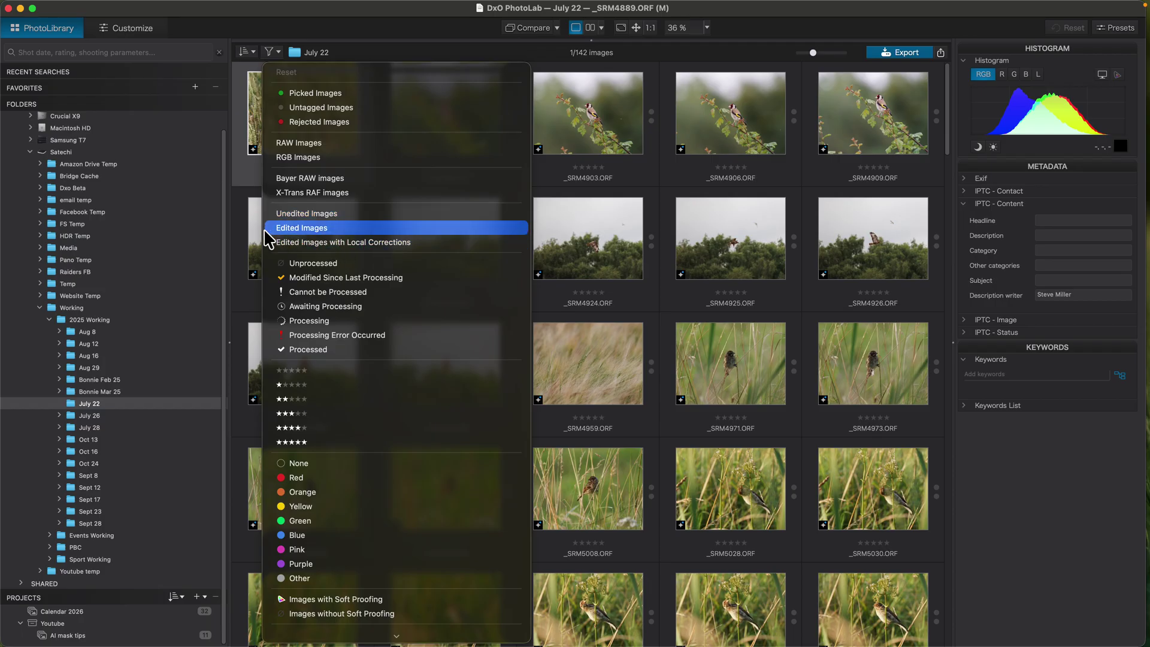
click(309, 229)
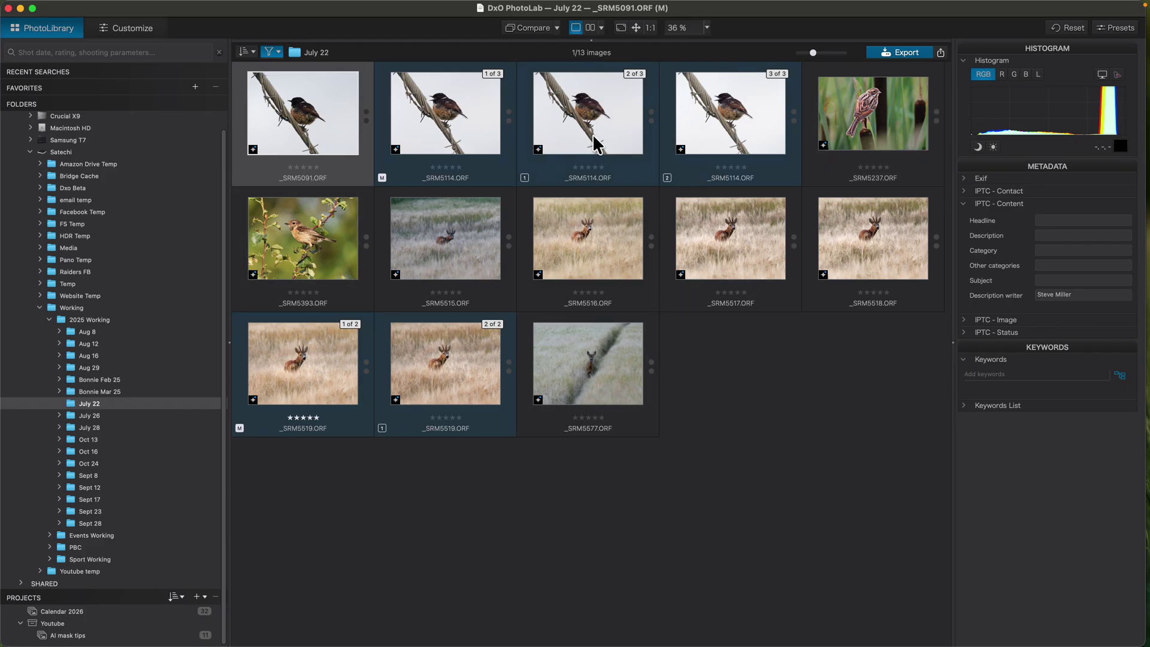
click(278, 52)
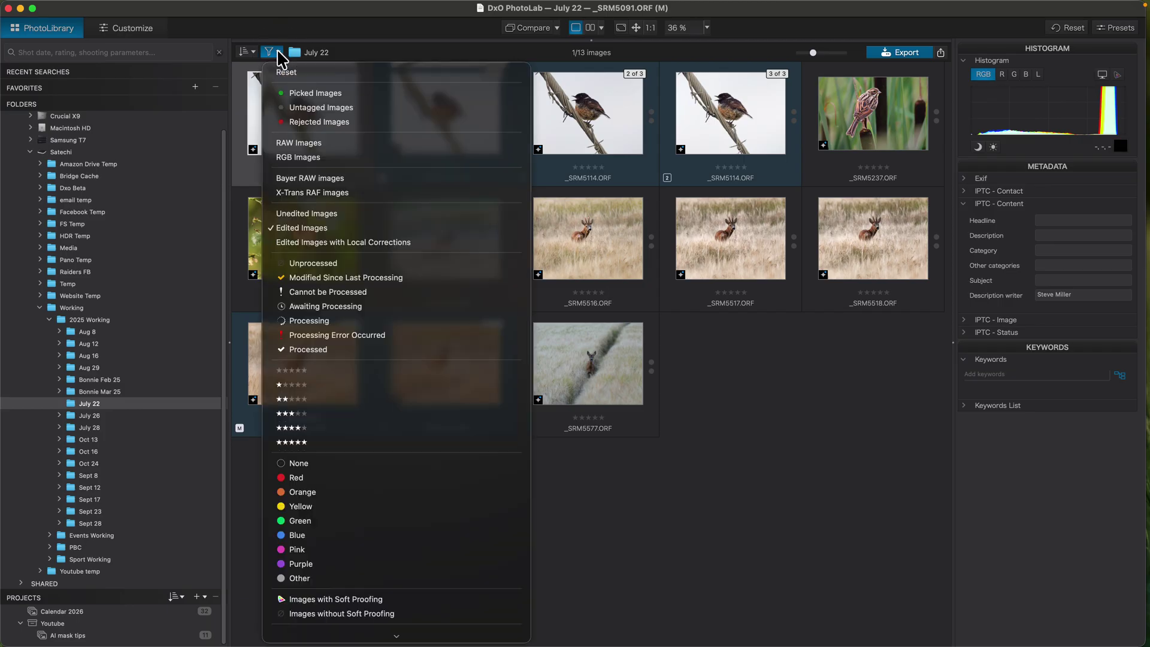
click(290, 235)
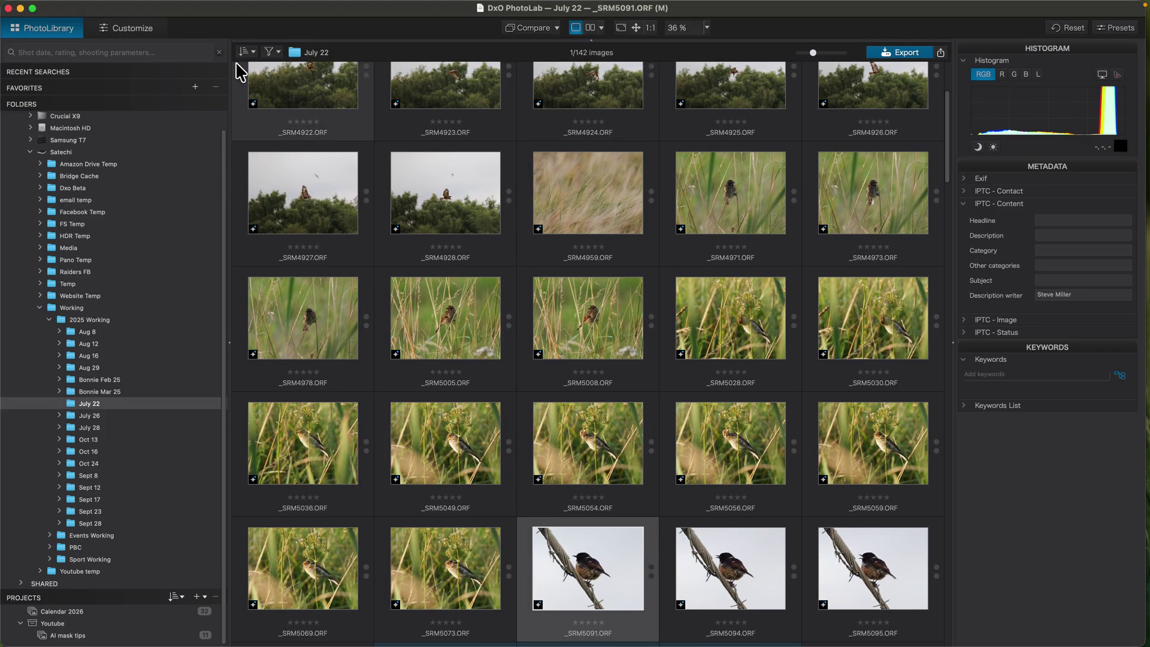
Filter the July 22 folder to edited images with local corrections, view them, and reset the filter.
click(278, 51)
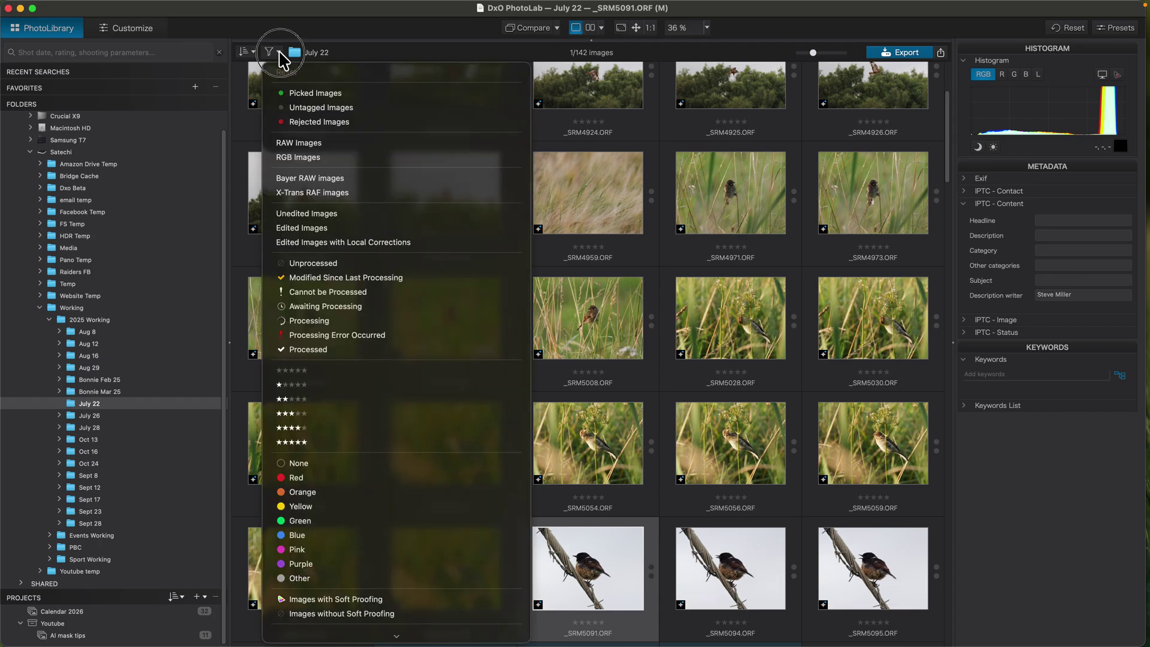
click(309, 244)
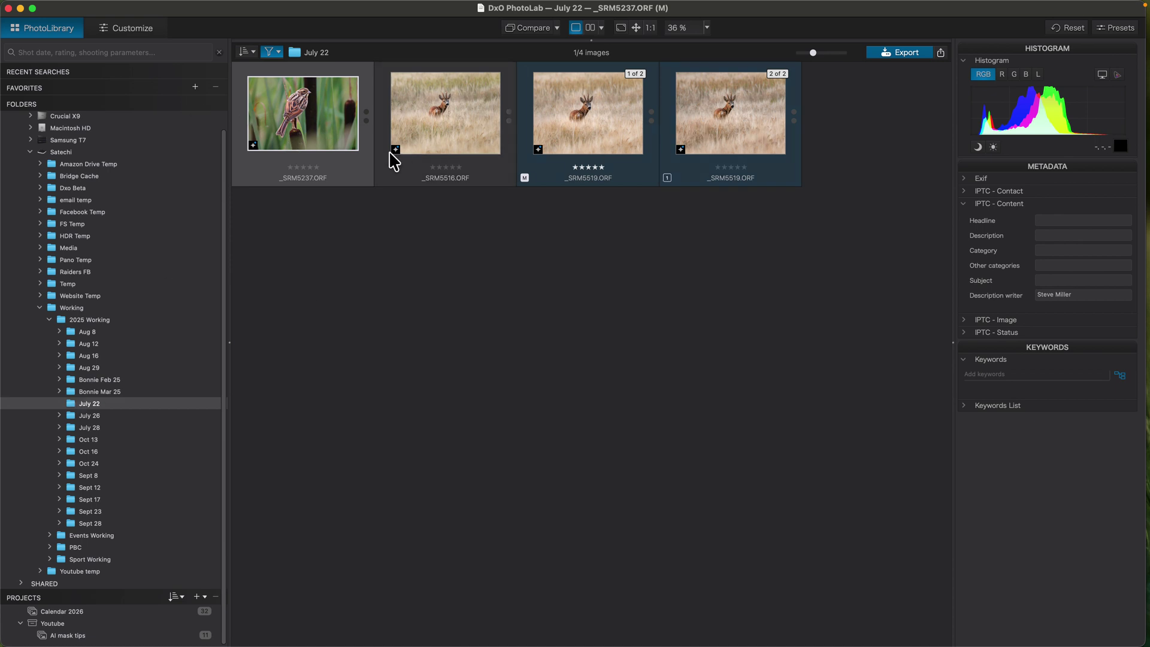
mouse_move(393, 161)
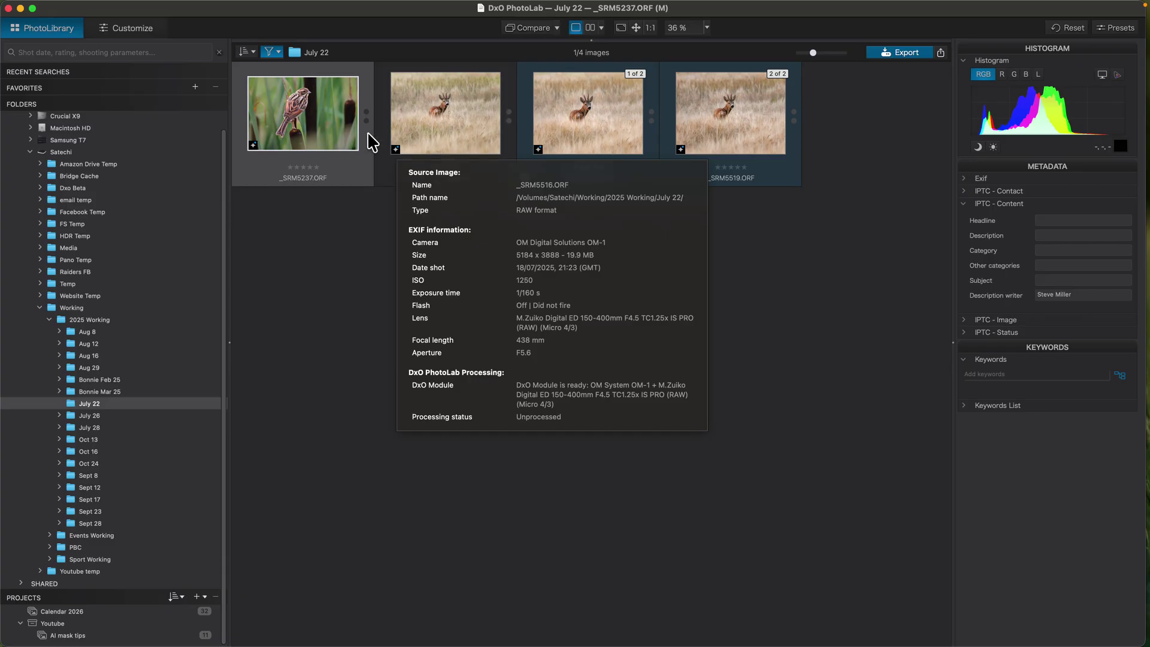
click(281, 52)
click(292, 74)
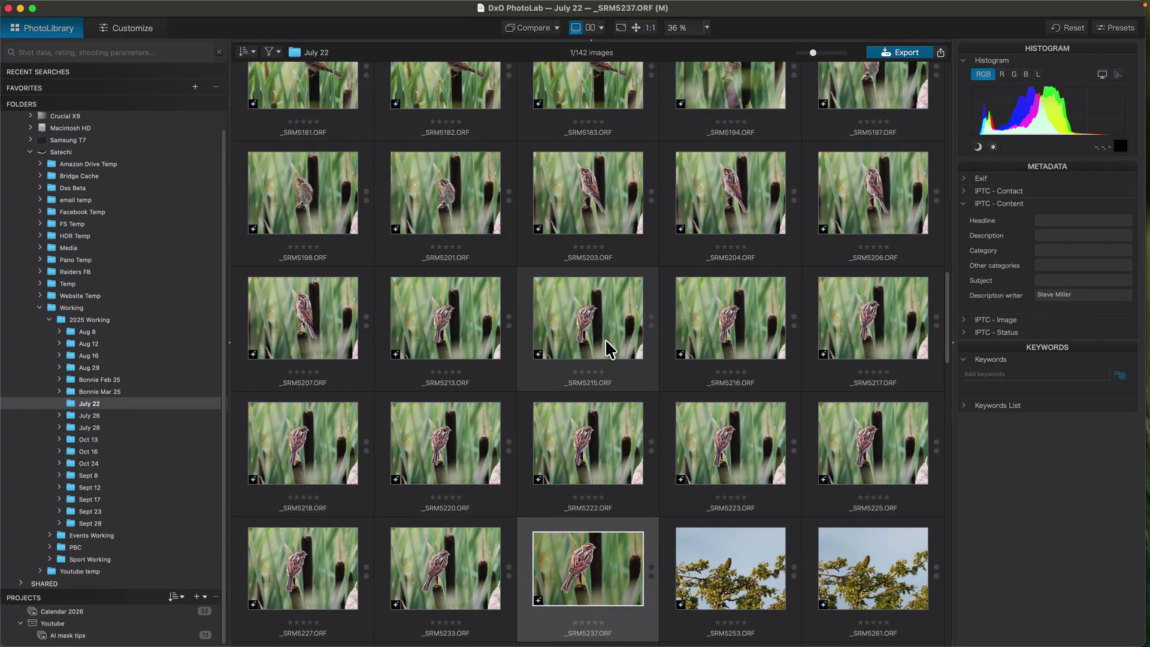
Open _SRM5237.ORF for customizing and examine the preset list and the image's advanced history.
click(137, 29)
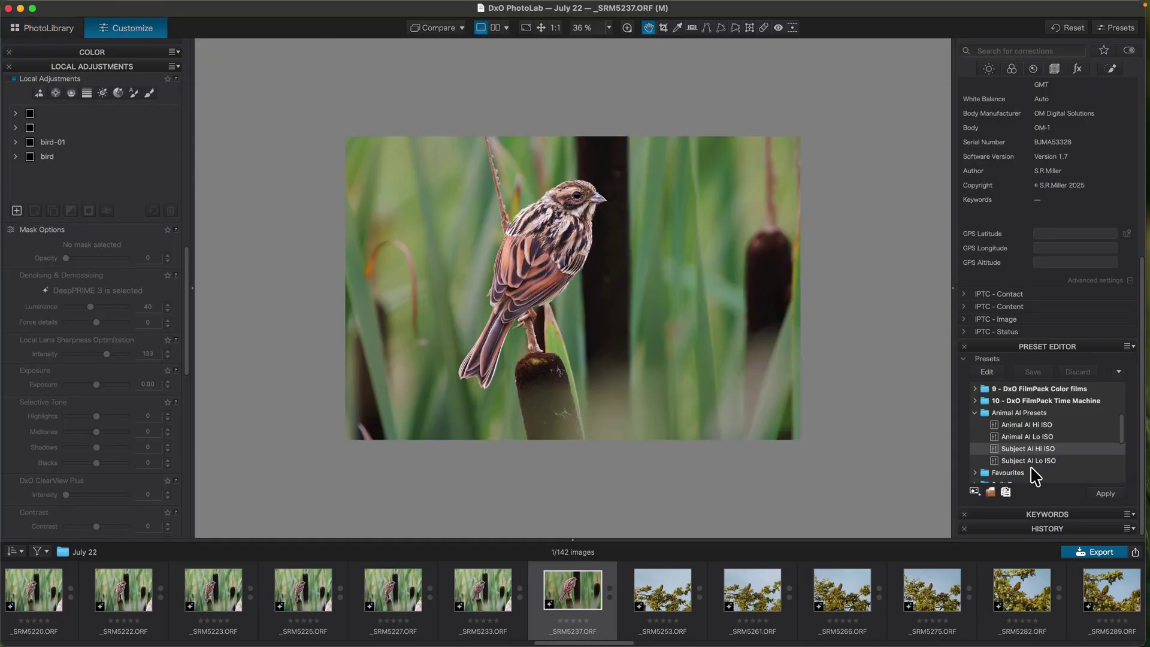
scroll(1043, 470, down, 8)
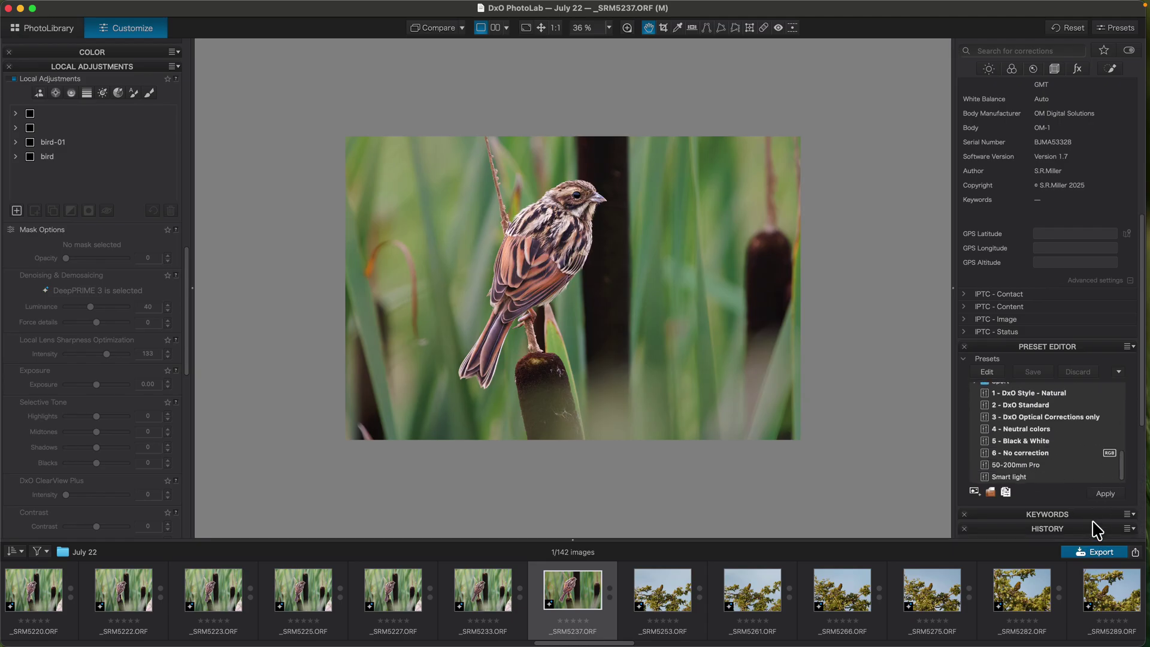
scroll(1095, 523, up, 3)
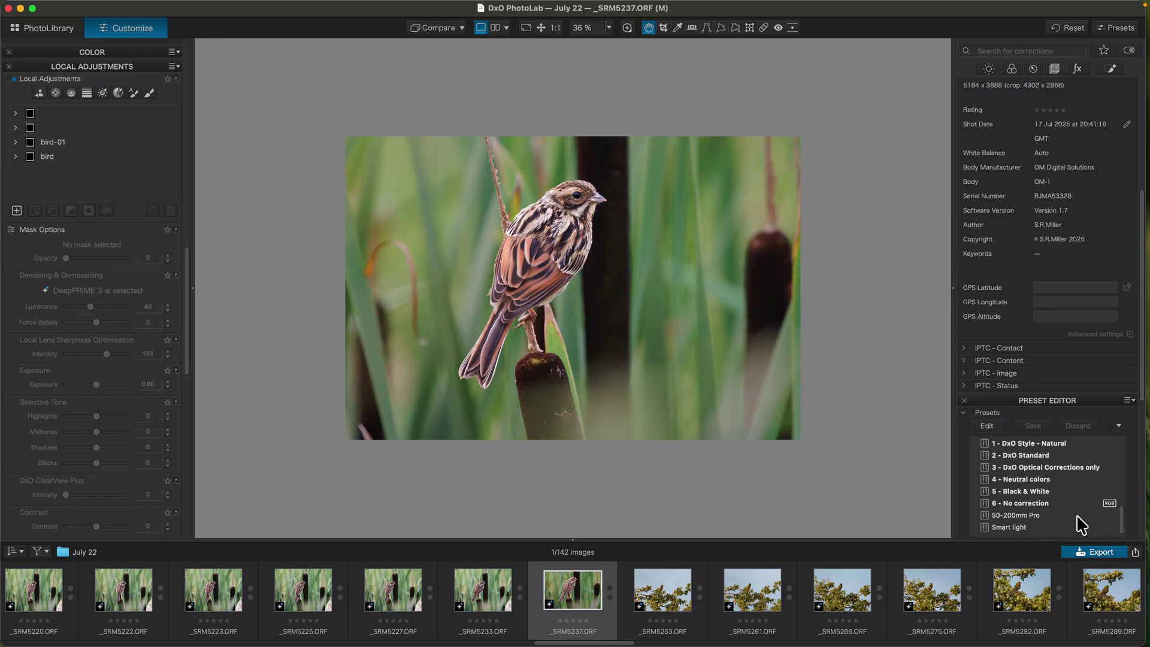
drag(1144, 378, 1135, 480)
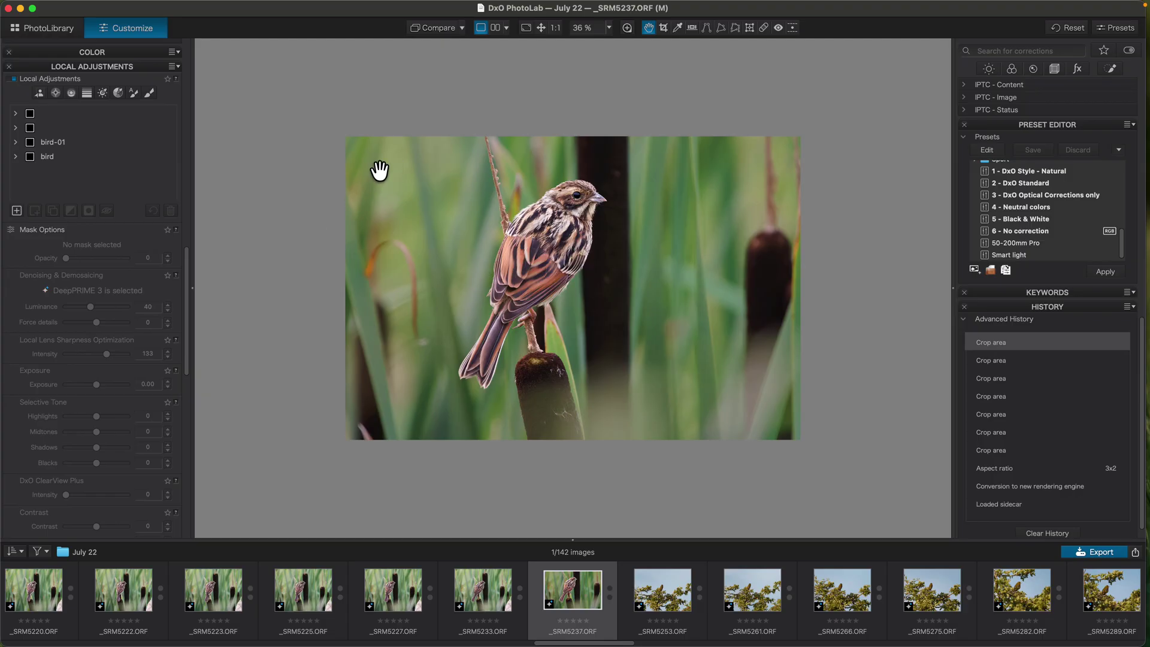
Go to the AI mask tips project in the photo library and open the standing squirrel photo _SRM1607.ORF for customizing.
click(60, 28)
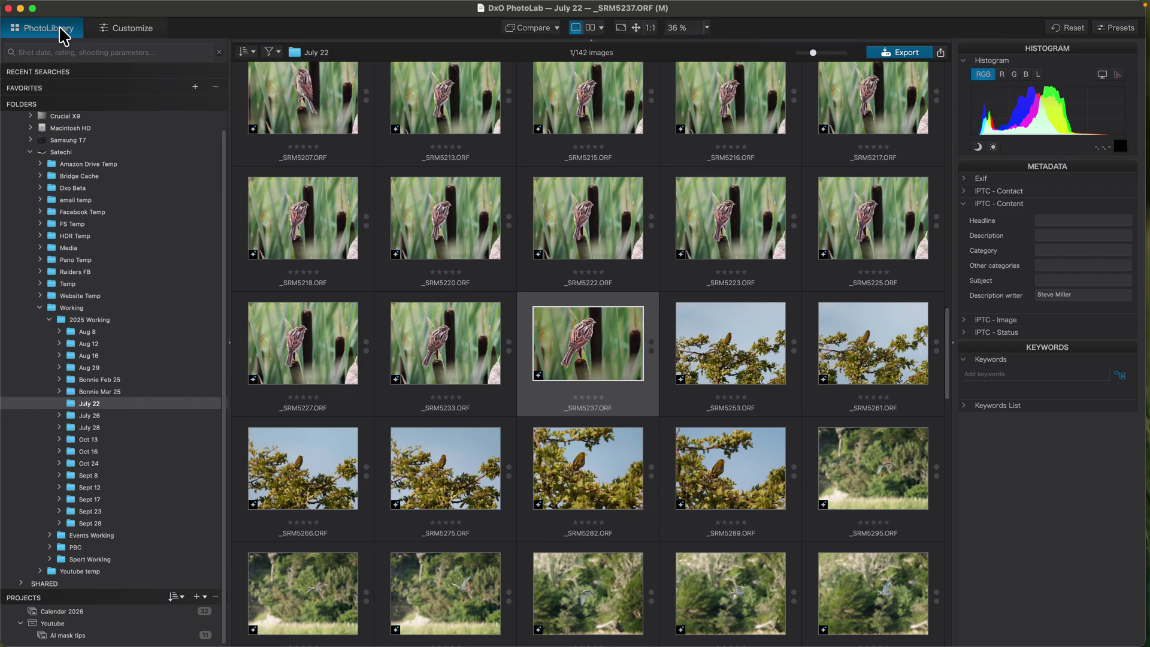
click(76, 636)
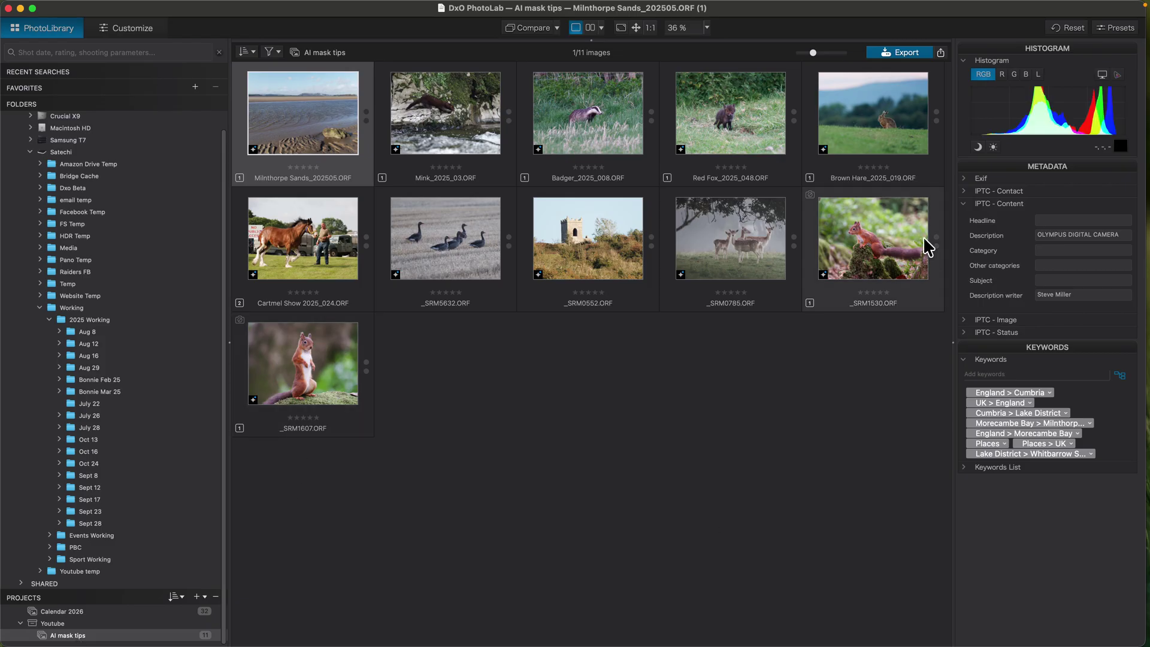
click(304, 371)
double_click(304, 370)
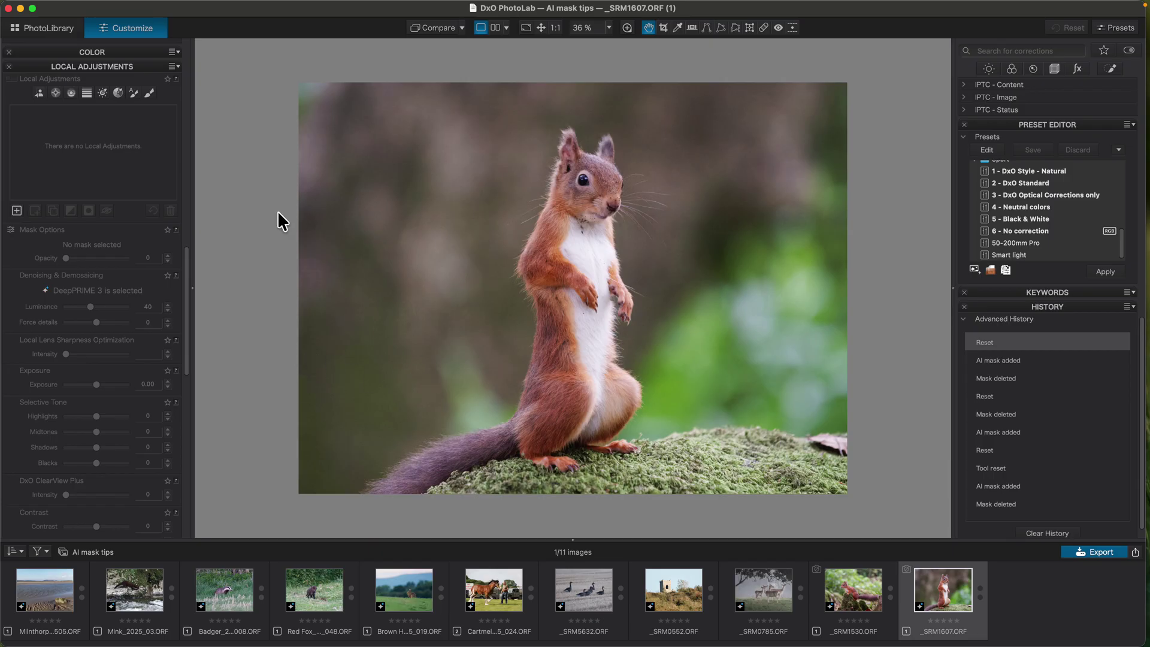
Create an AI mask on the squirrel, view the mask in Black & White, and close the local adjustments tool.
click(39, 94)
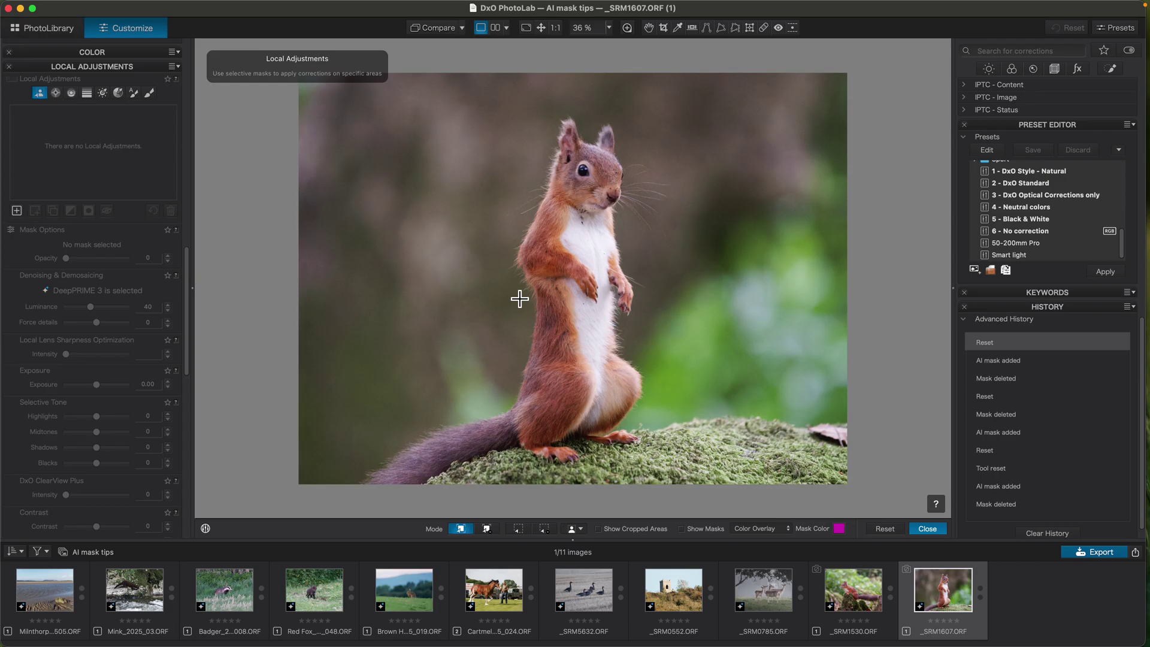
click(569, 340)
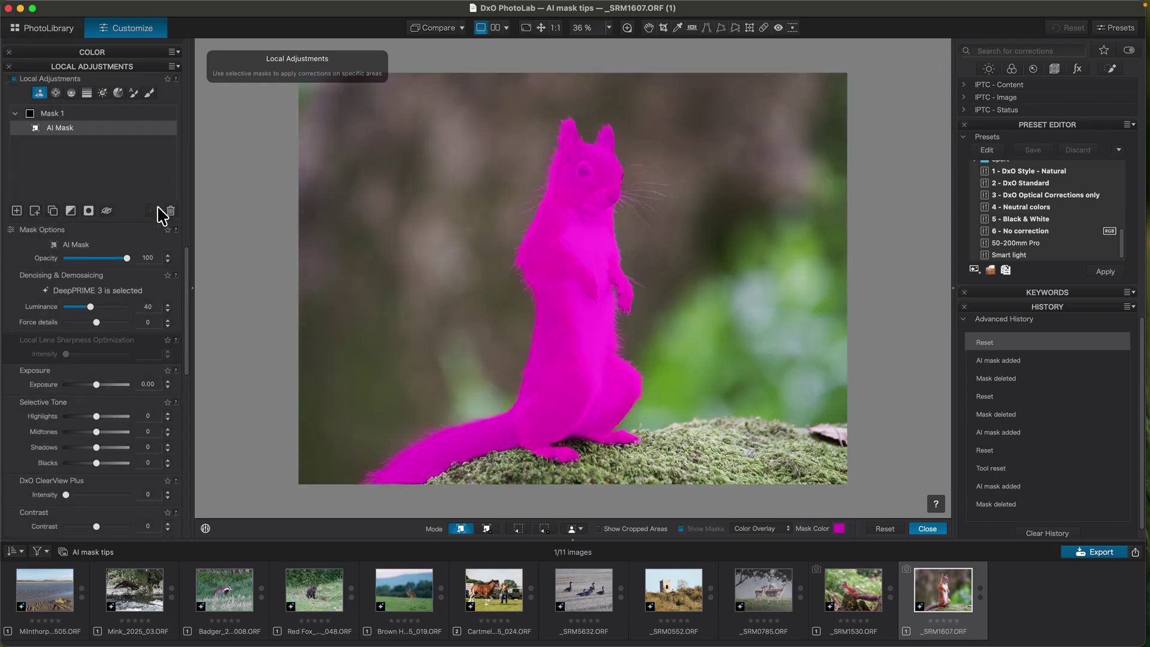
click(749, 529)
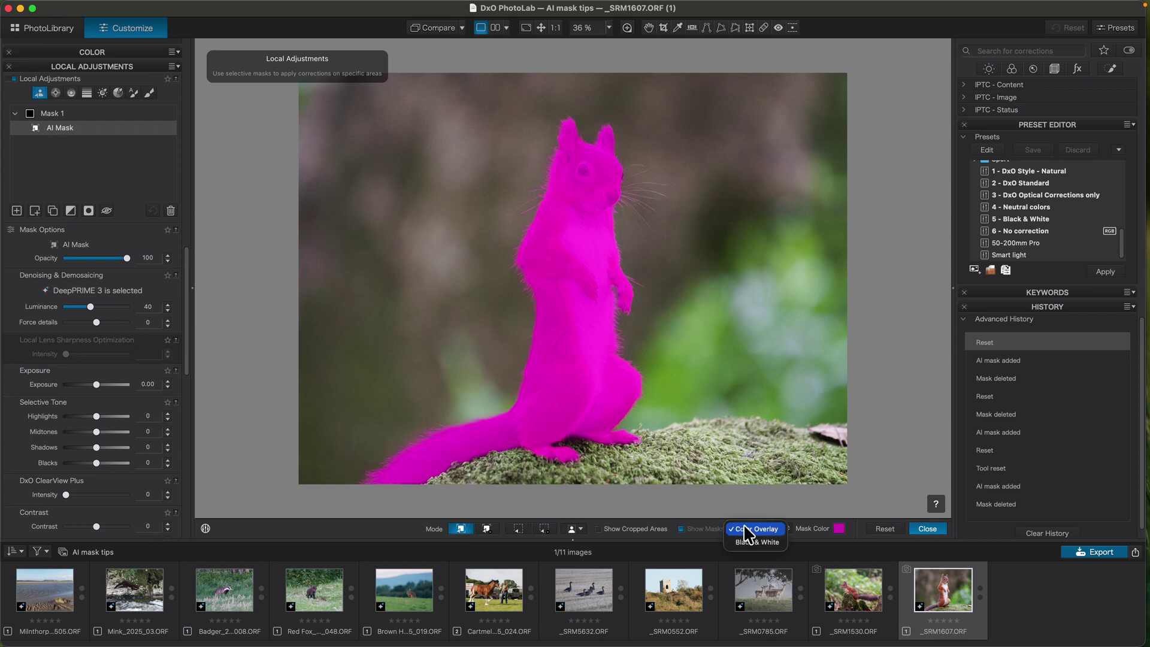
click(746, 543)
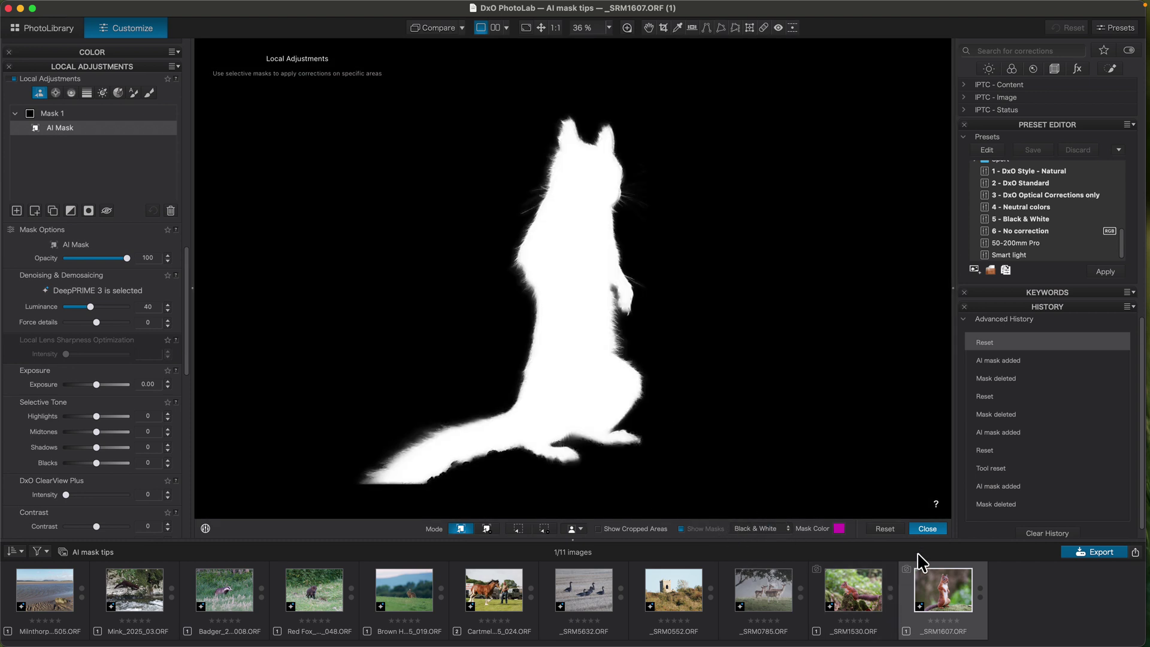
click(928, 531)
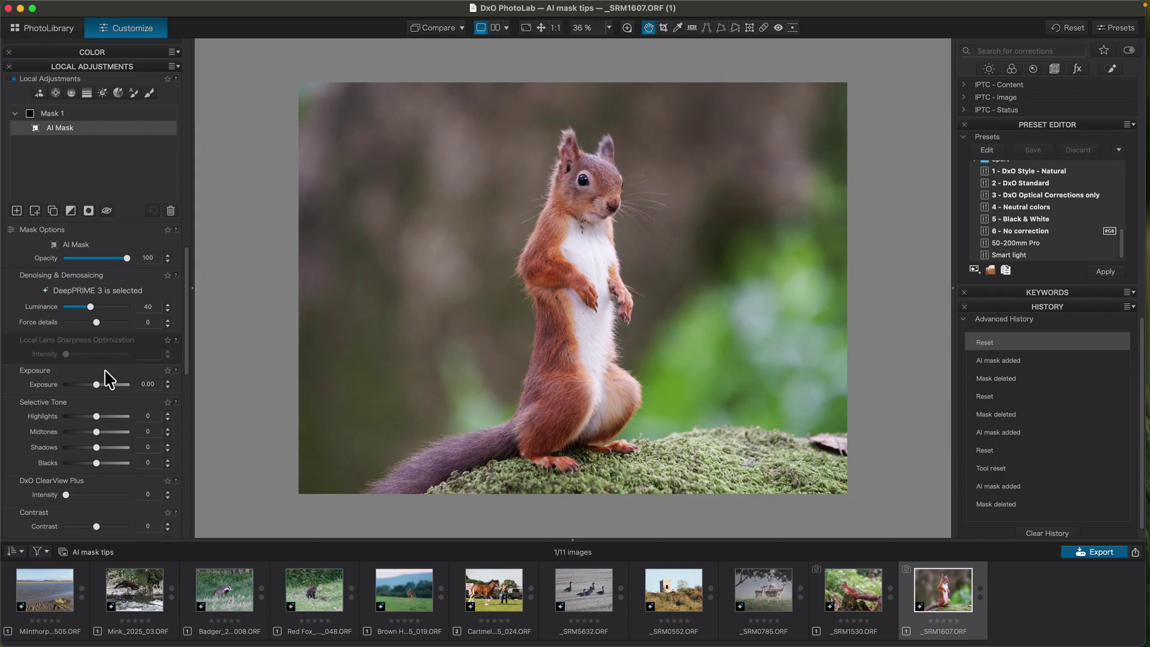
Set the squirrel mask's exposure to 1.46 and show the mask over the image.
drag(96, 386, 108, 387)
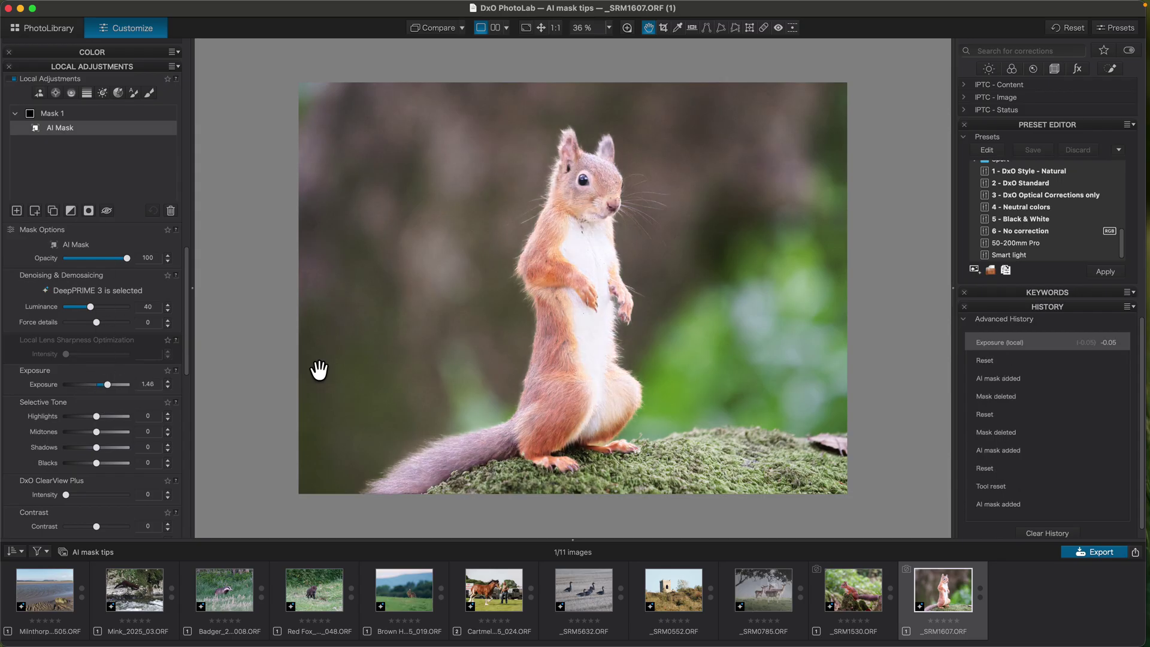
click(48, 113)
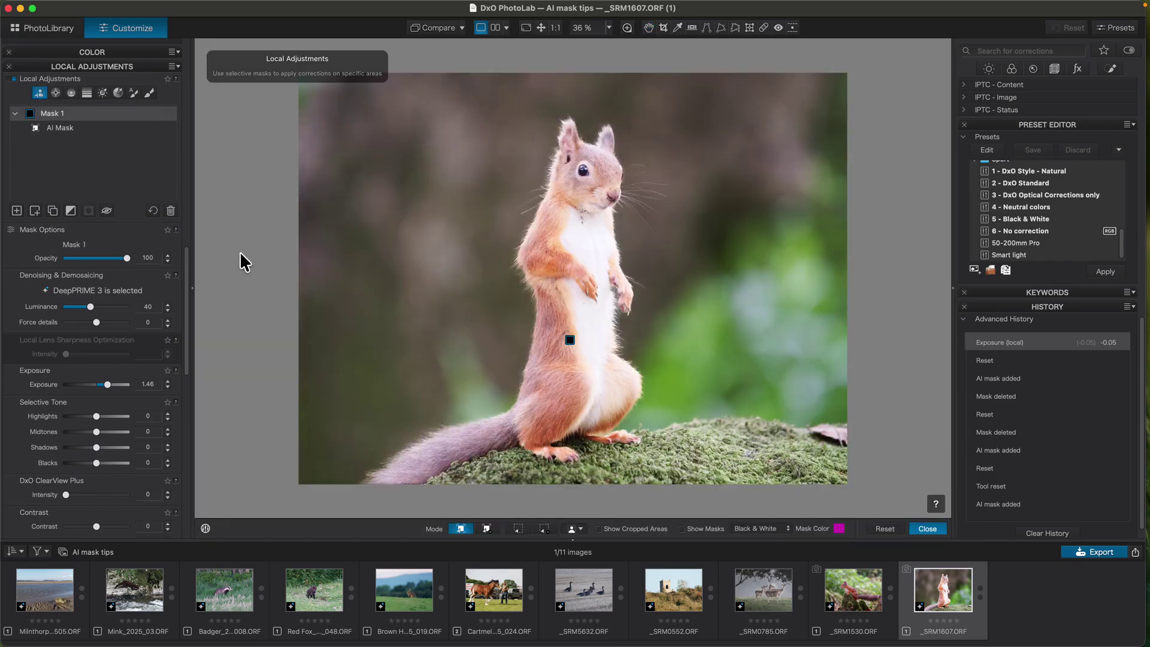
click(682, 530)
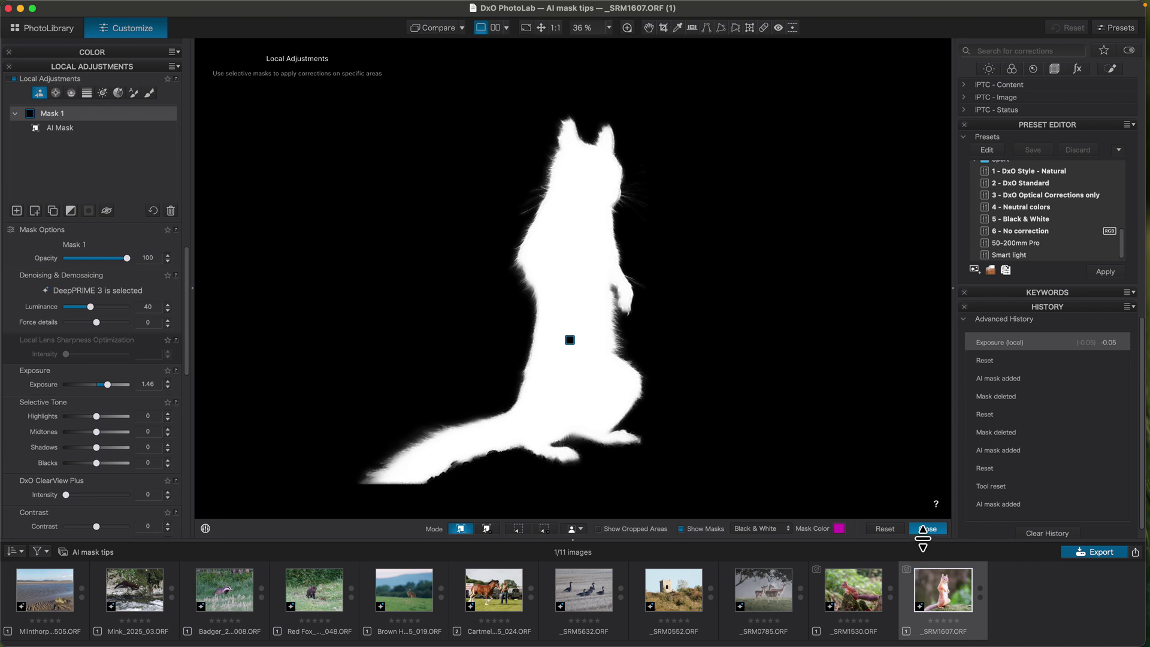
Reset all local adjustments on the squirrel photo and close the local adjustments tool.
click(886, 530)
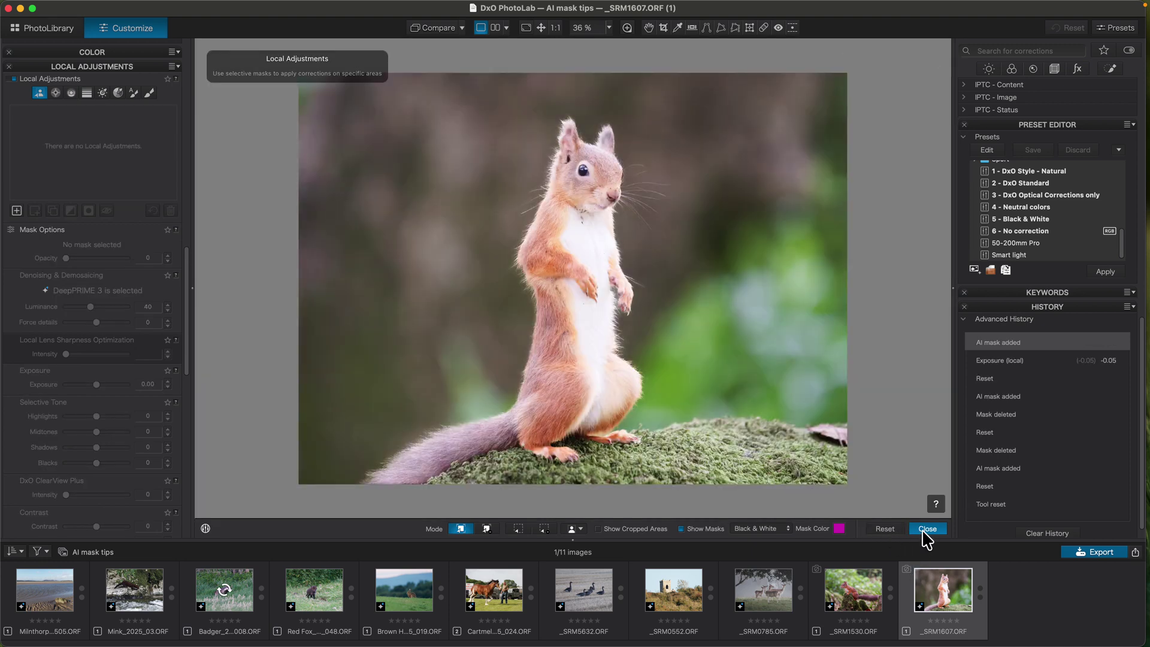
click(929, 532)
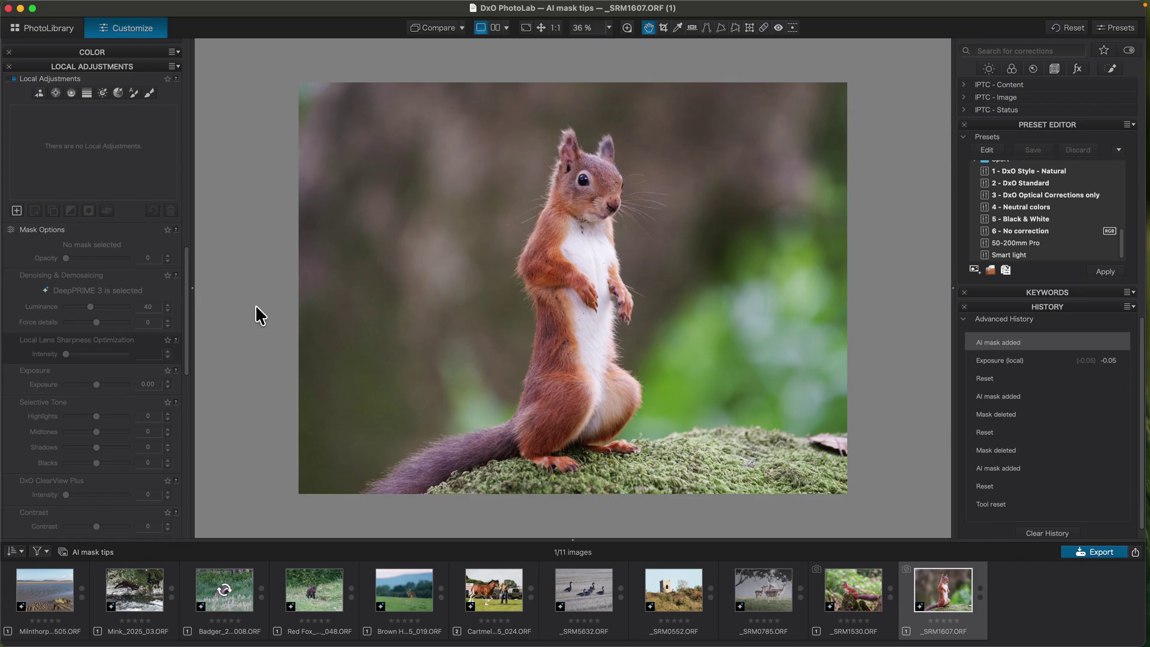
Open the horse photo Cartmel Show 2025_024.ORF and collapse the History palette.
click(494, 592)
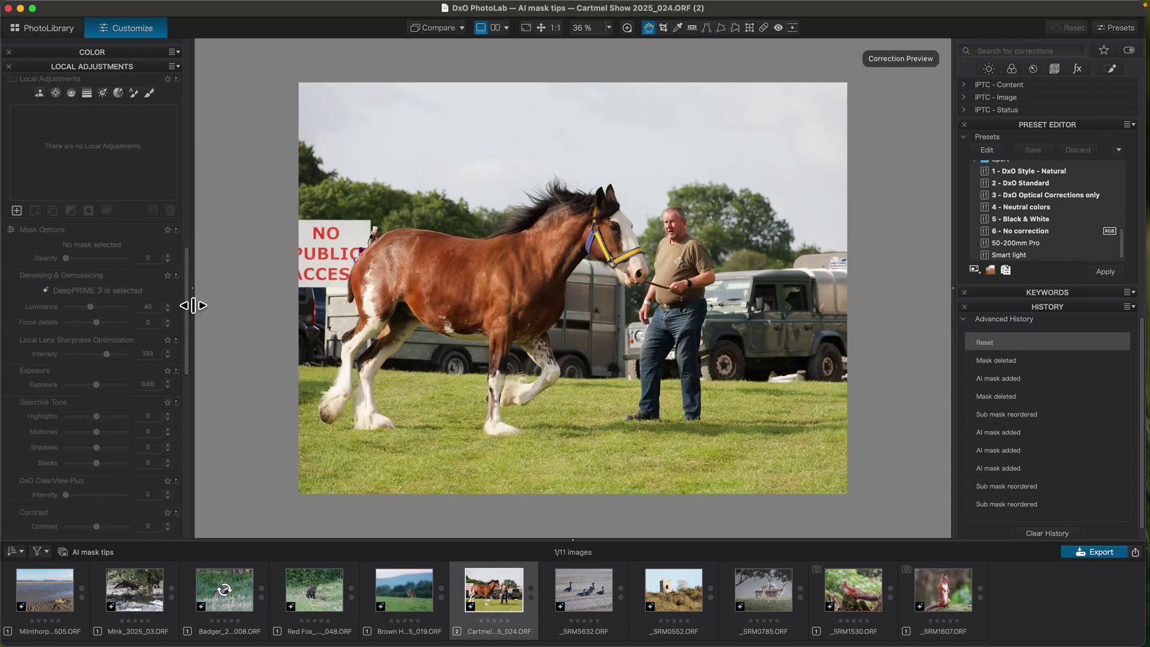
click(1030, 308)
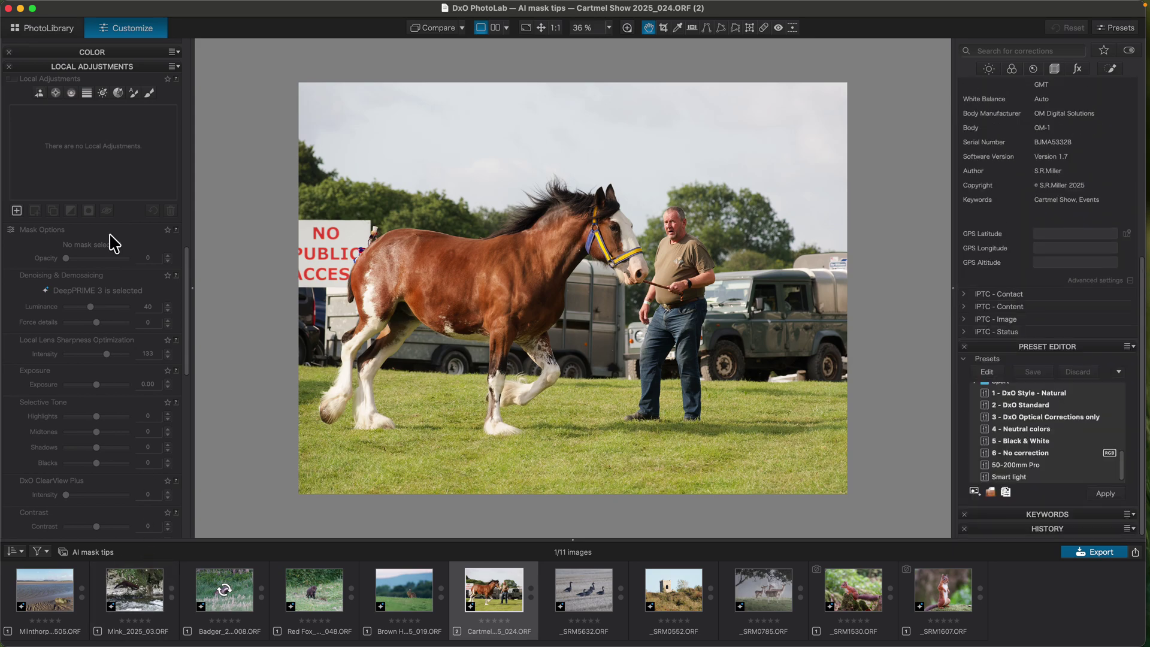
Create an AI mask on the horse and switch the mask display to Color Overlay.
click(40, 94)
click(487, 316)
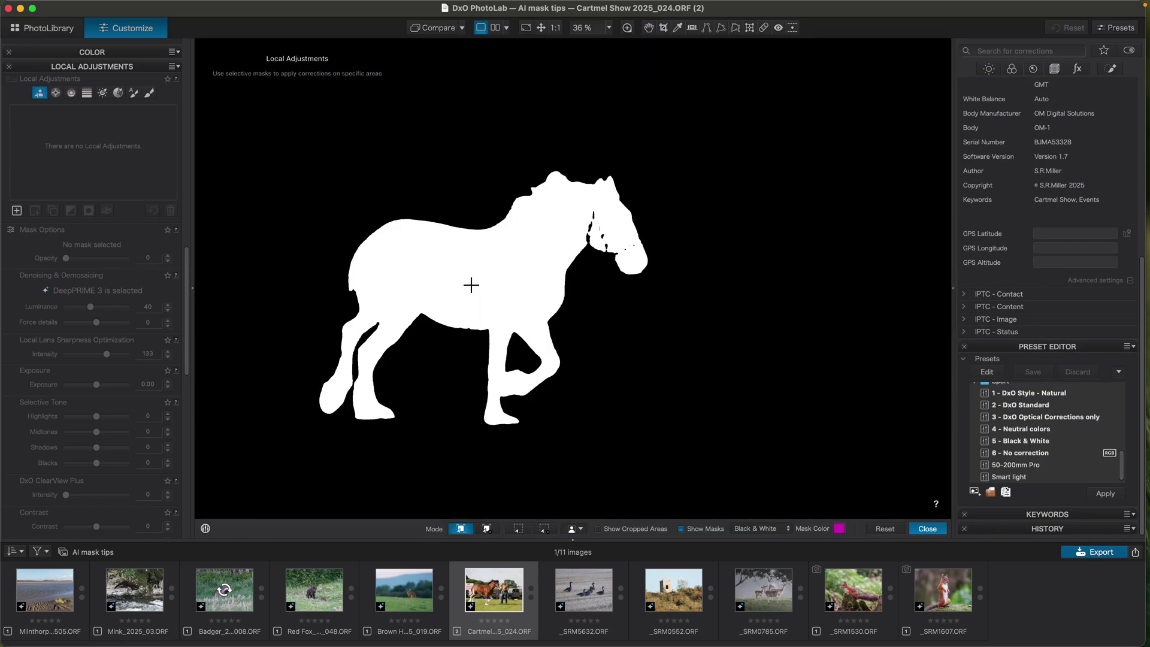
click(472, 287)
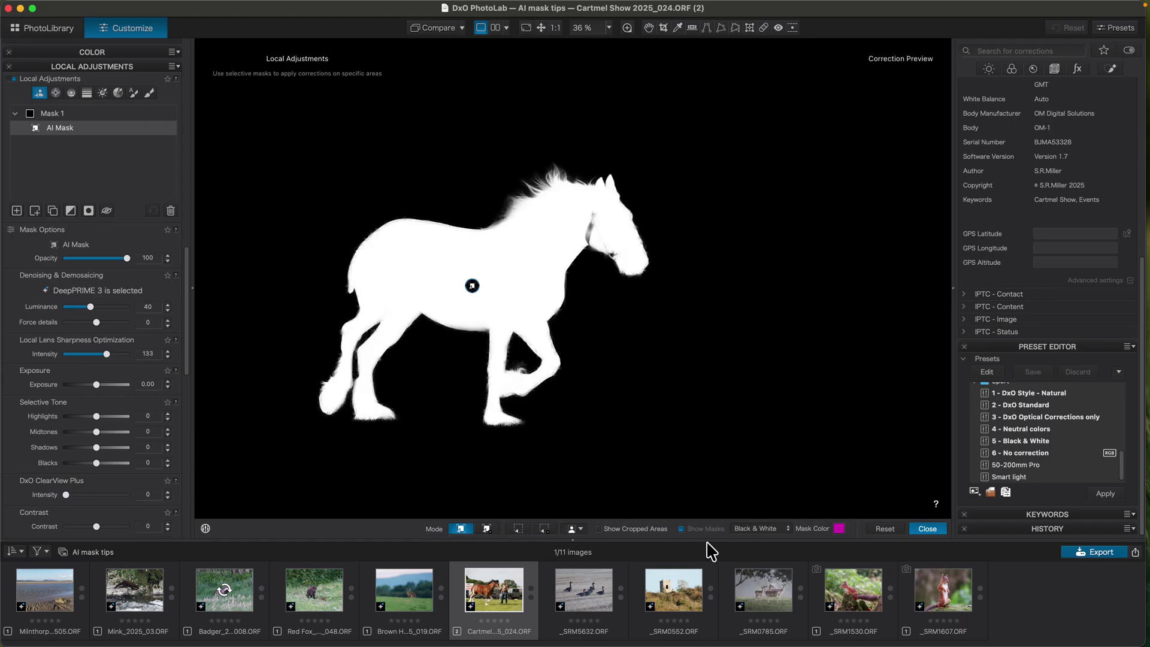
click(748, 529)
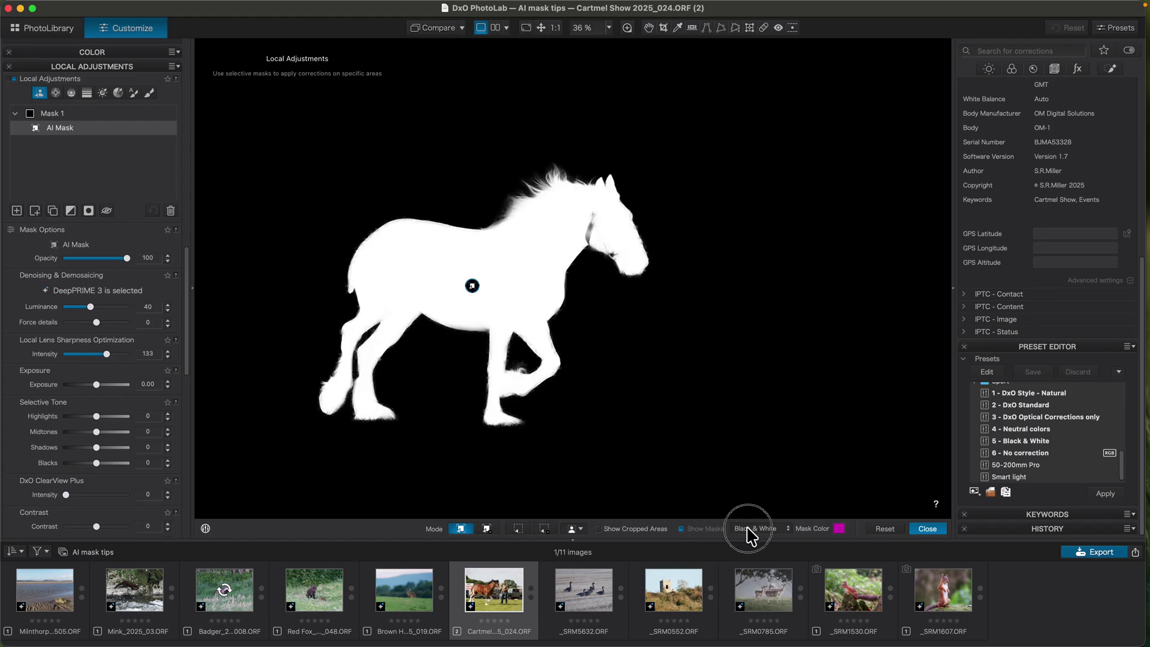
click(748, 517)
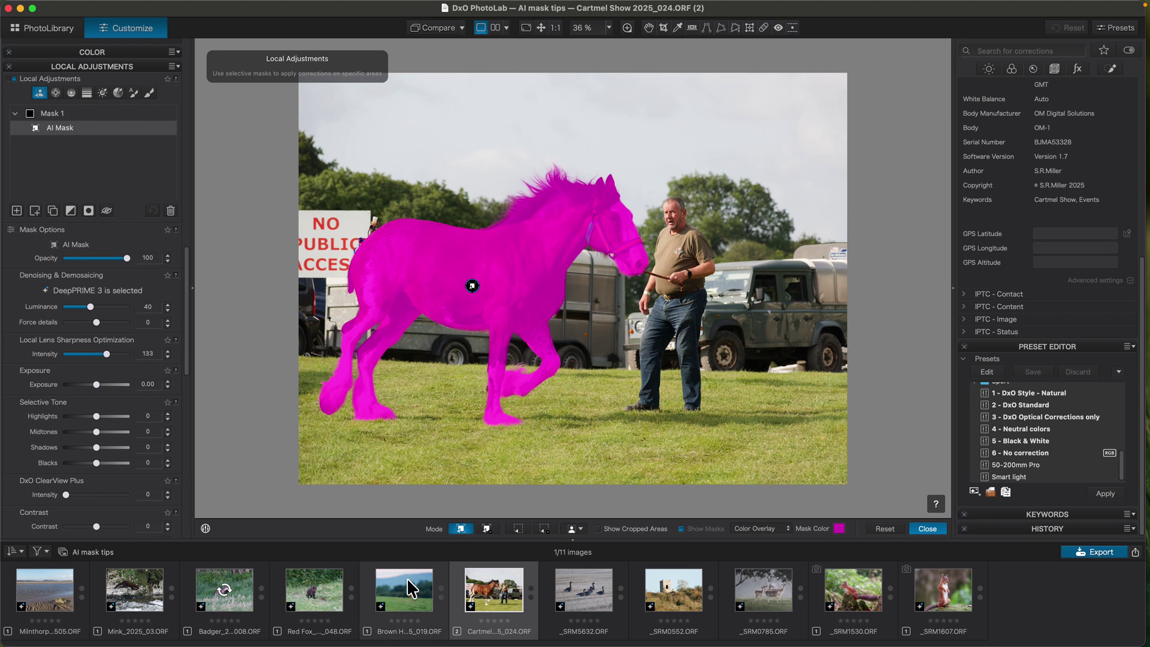
Add an AI People mask for the handler and move it into Mask 1 with the horse's AI mask.
click(576, 529)
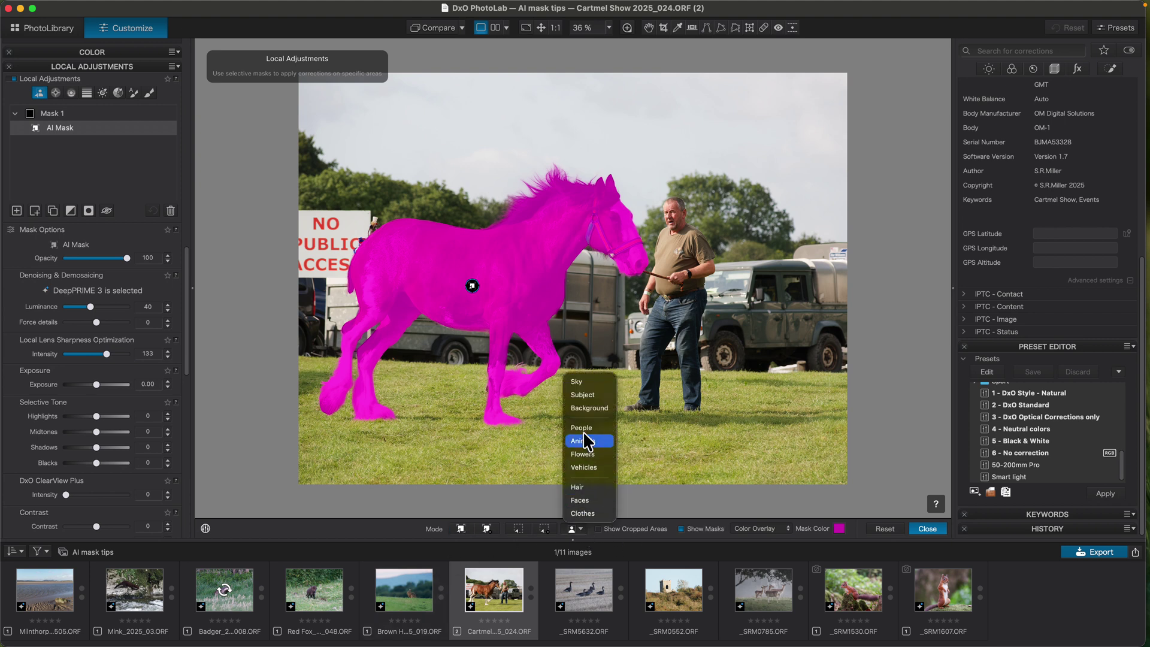
click(581, 426)
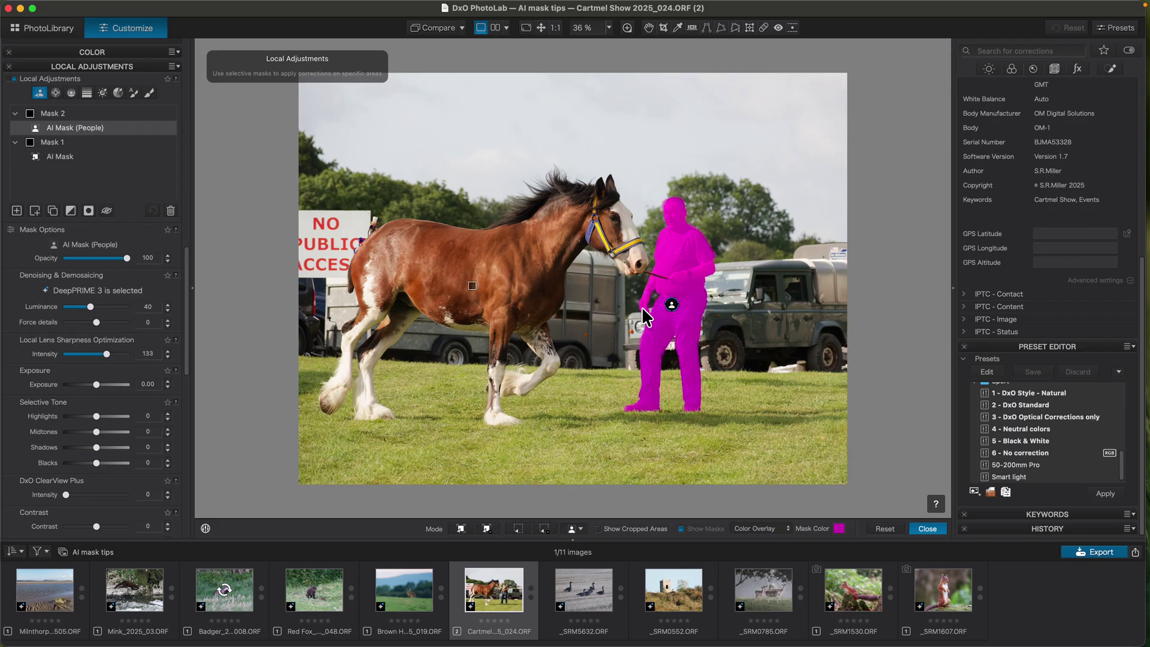
click(71, 134)
drag(69, 130, 69, 154)
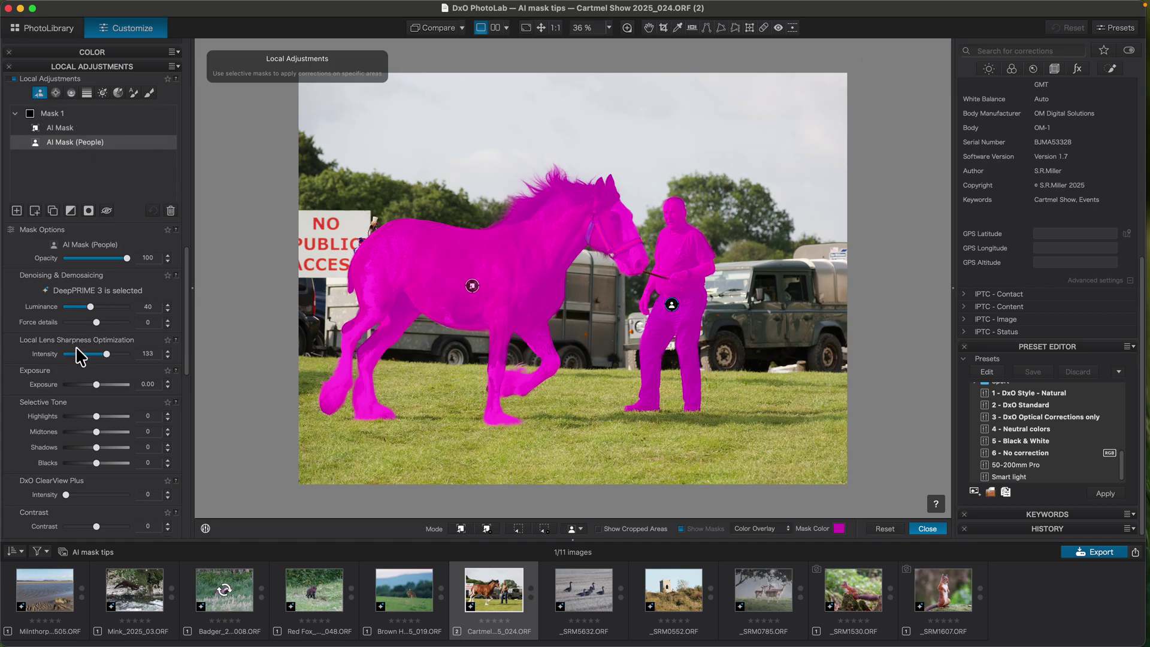
Reset all local adjustments on the horse photo and close the local adjustments tool.
click(886, 530)
click(920, 531)
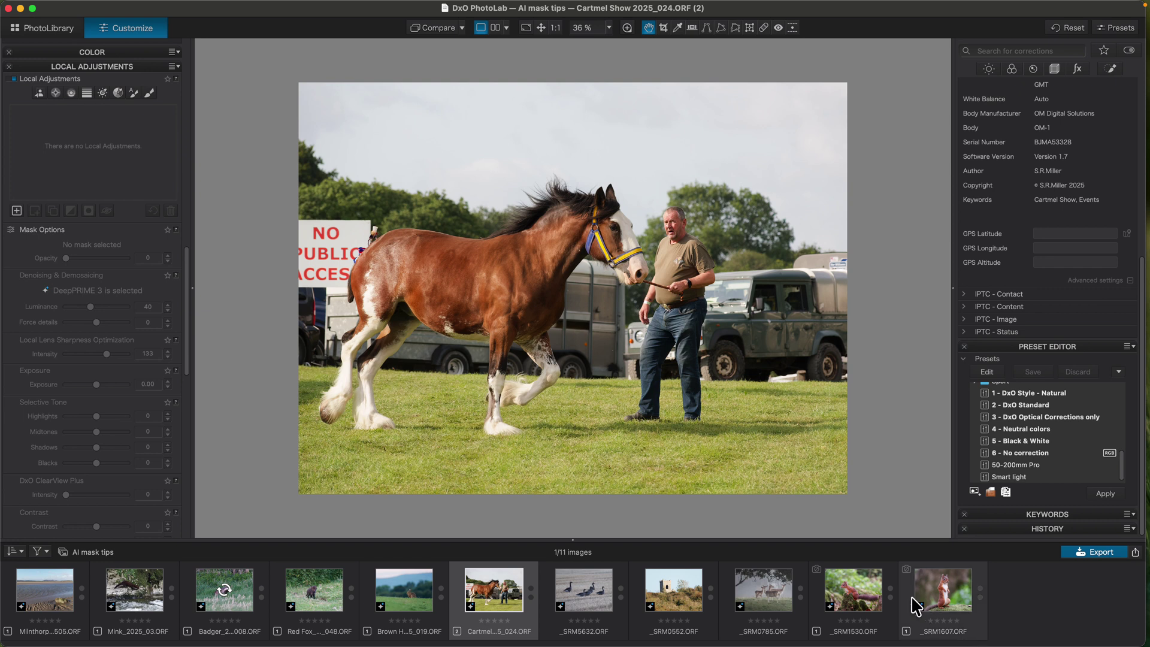
Open the fox cub photo Red Fox_2025_048.ORF and apply the Animal AI Lo ISO preset.
click(318, 588)
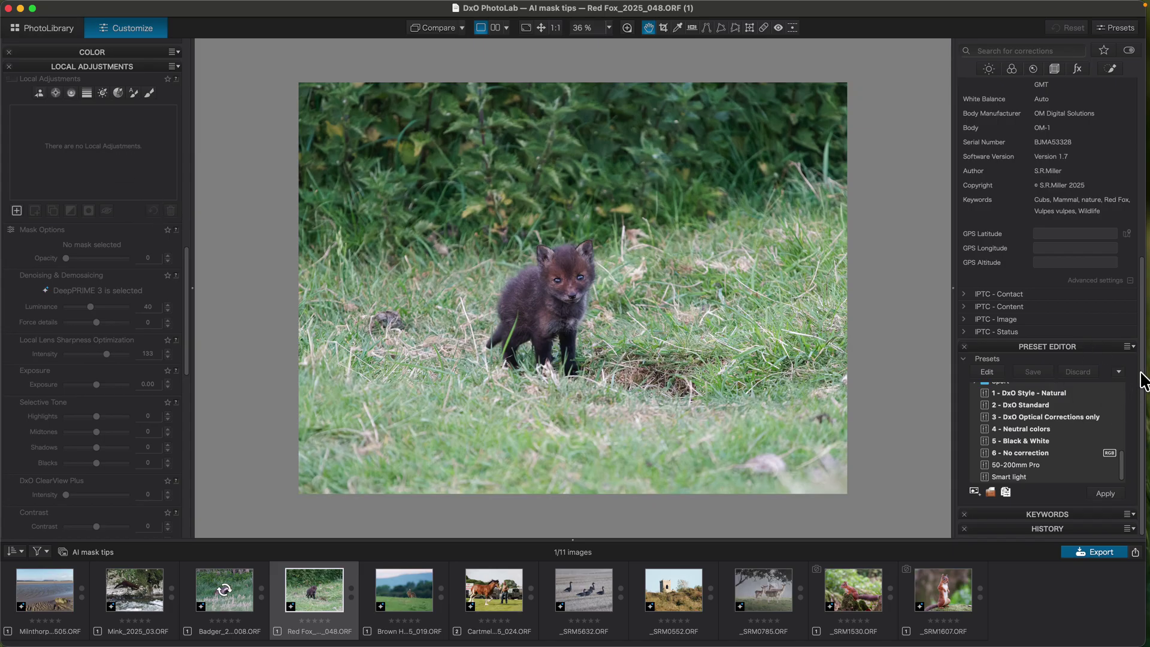
drag(1122, 474, 1123, 435)
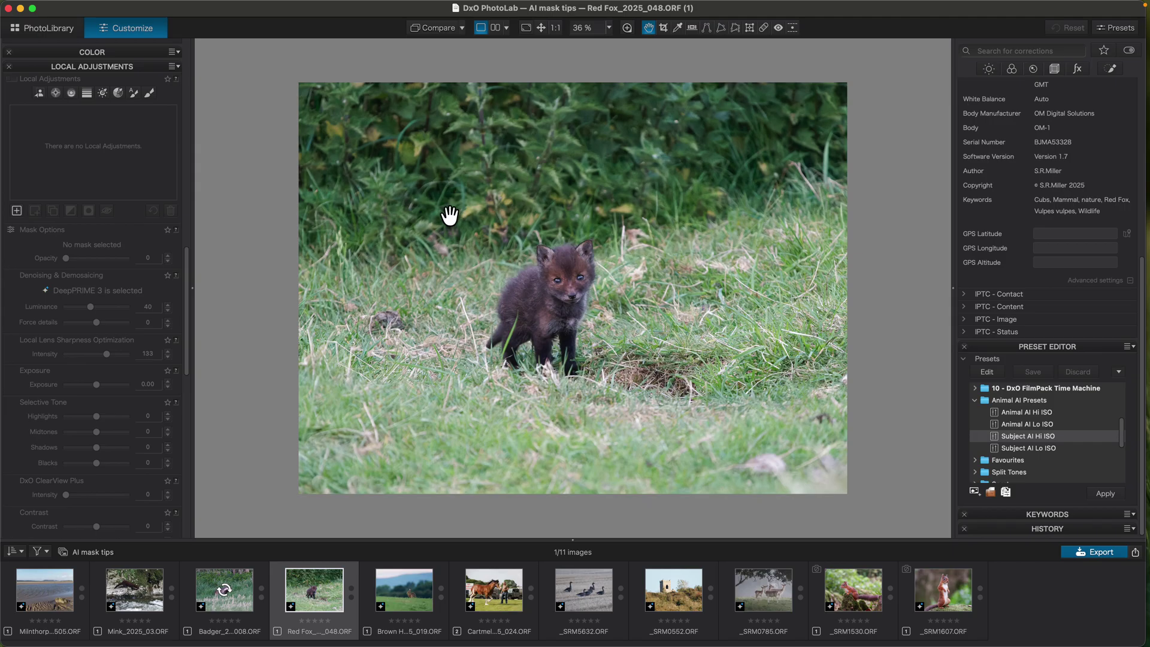
click(1014, 425)
click(1102, 494)
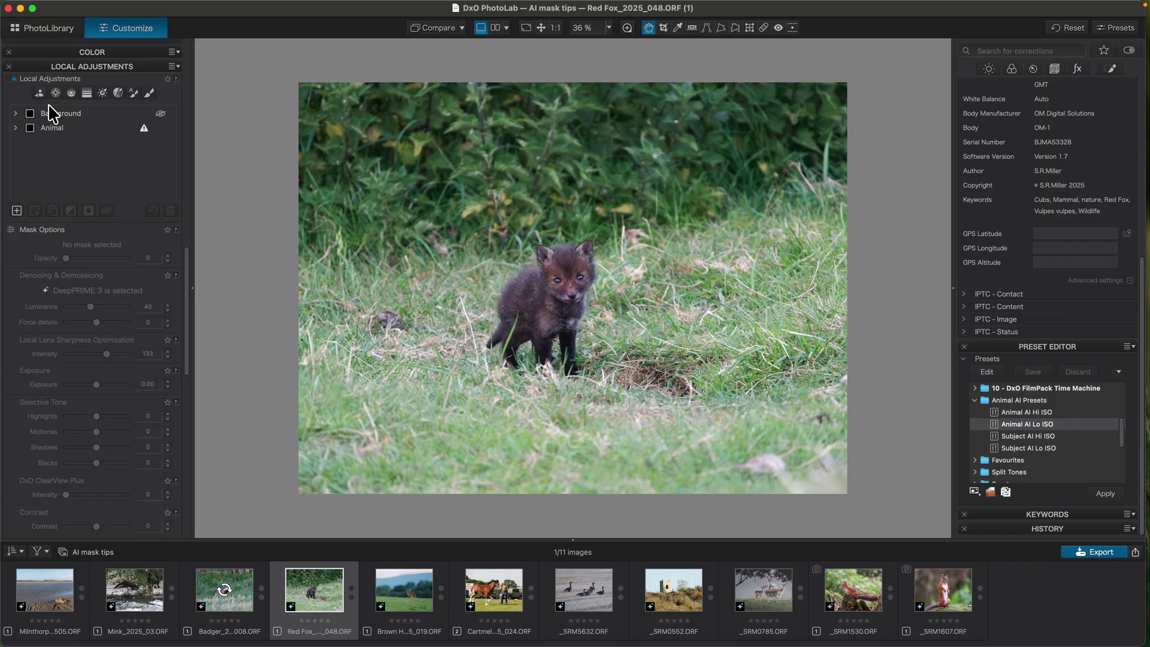
Delete the Animal and Background masks from the fox cub photo's local adjustments.
click(63, 123)
click(171, 212)
click(172, 213)
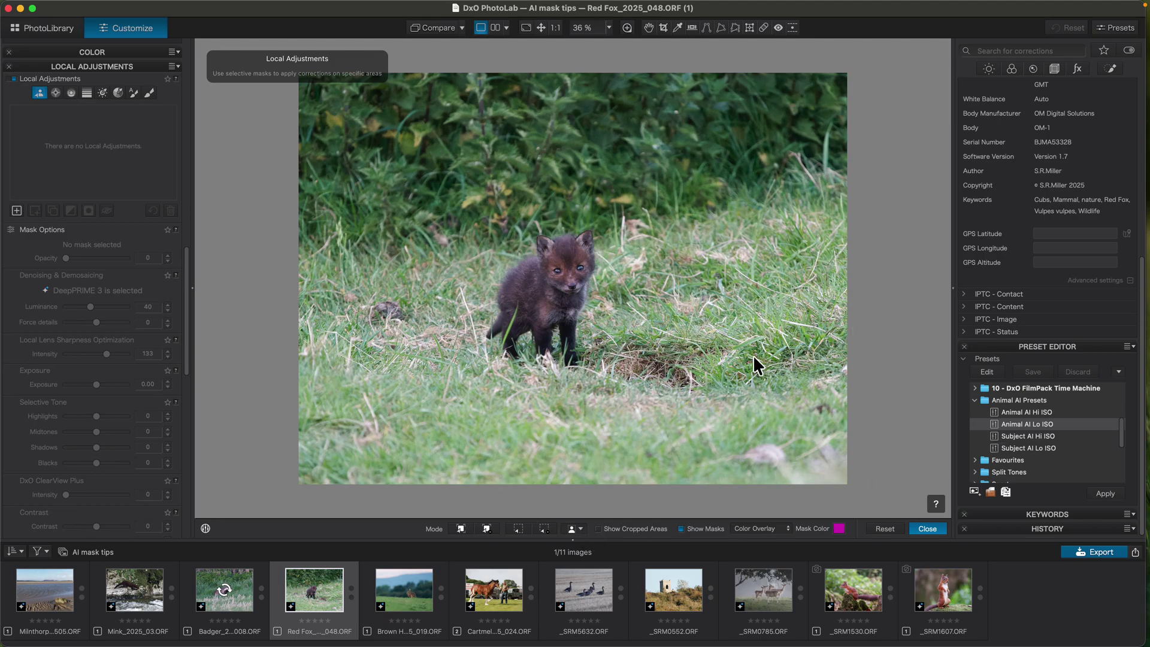
Apply the Subject AI Hi ISO preset to the fox cub photo and preview its Subject and Background masks.
click(1011, 436)
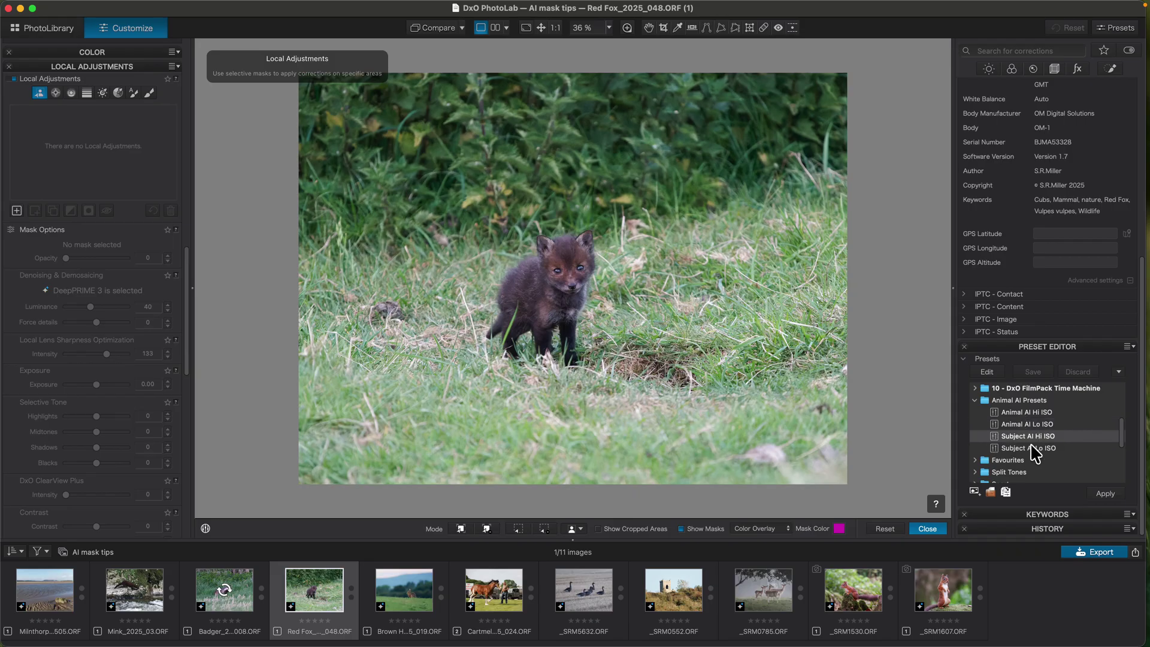
click(1106, 494)
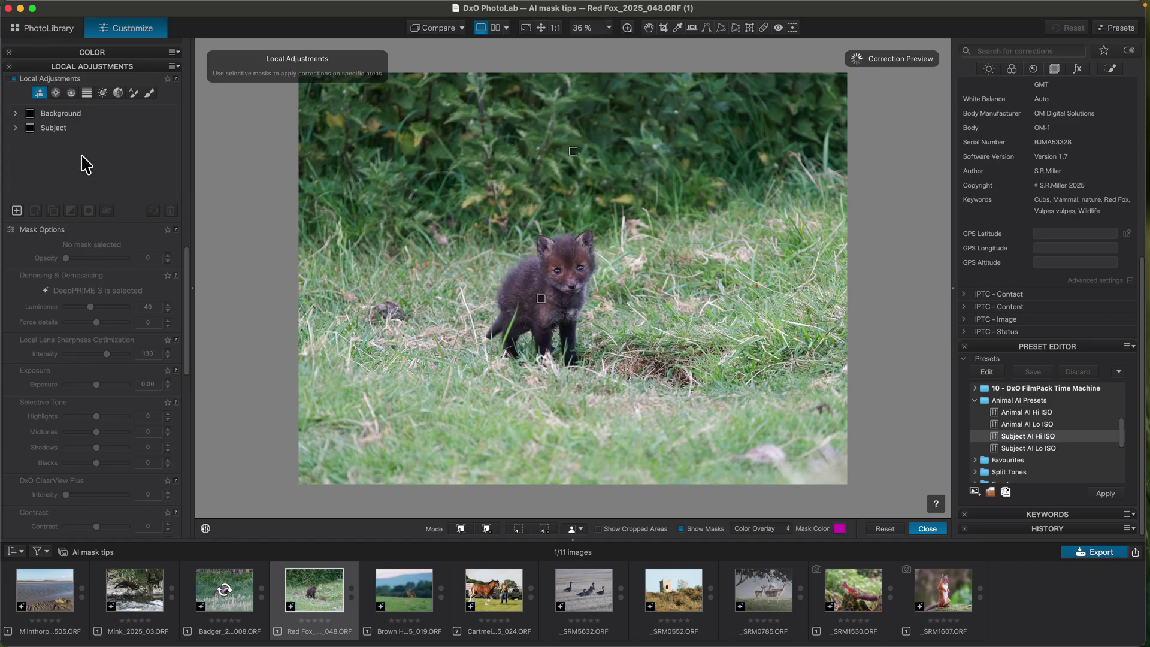
mouse_move(67, 131)
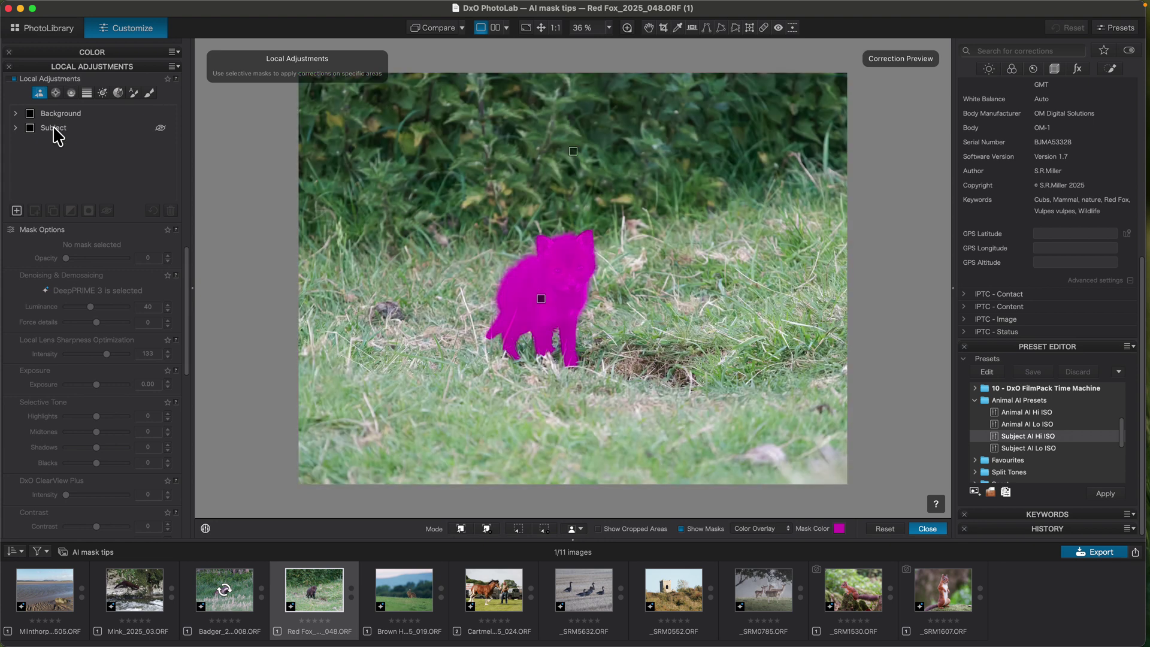
mouse_move(52, 114)
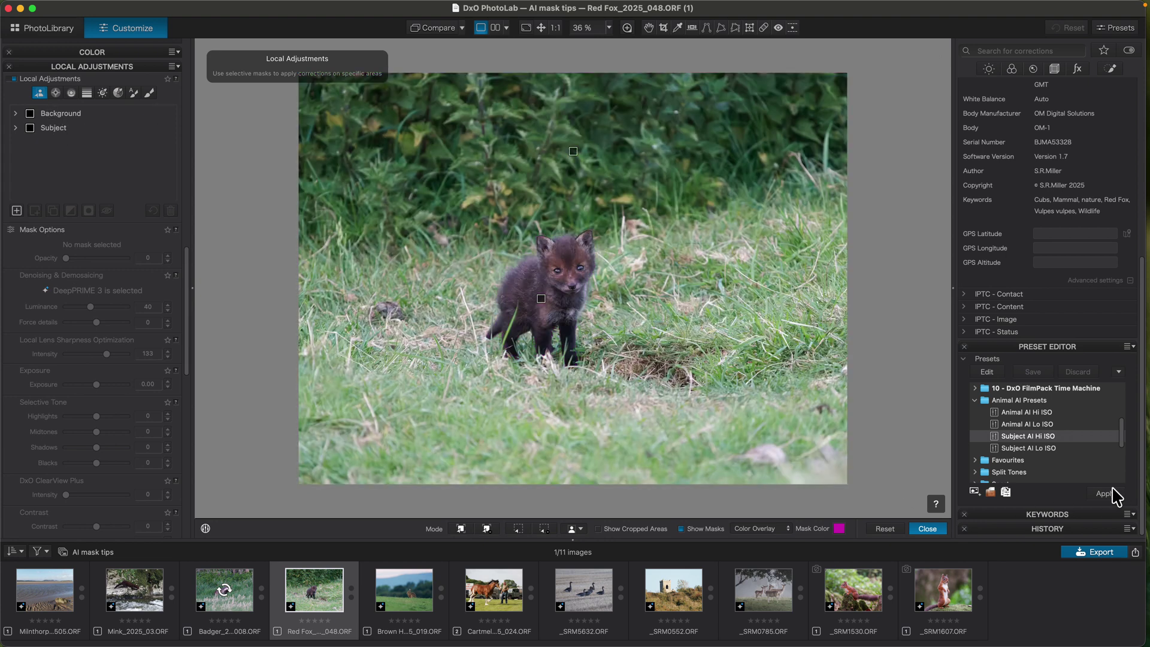
Reset all local adjustments on the fox cub photo and close the local adjustments tool.
click(885, 528)
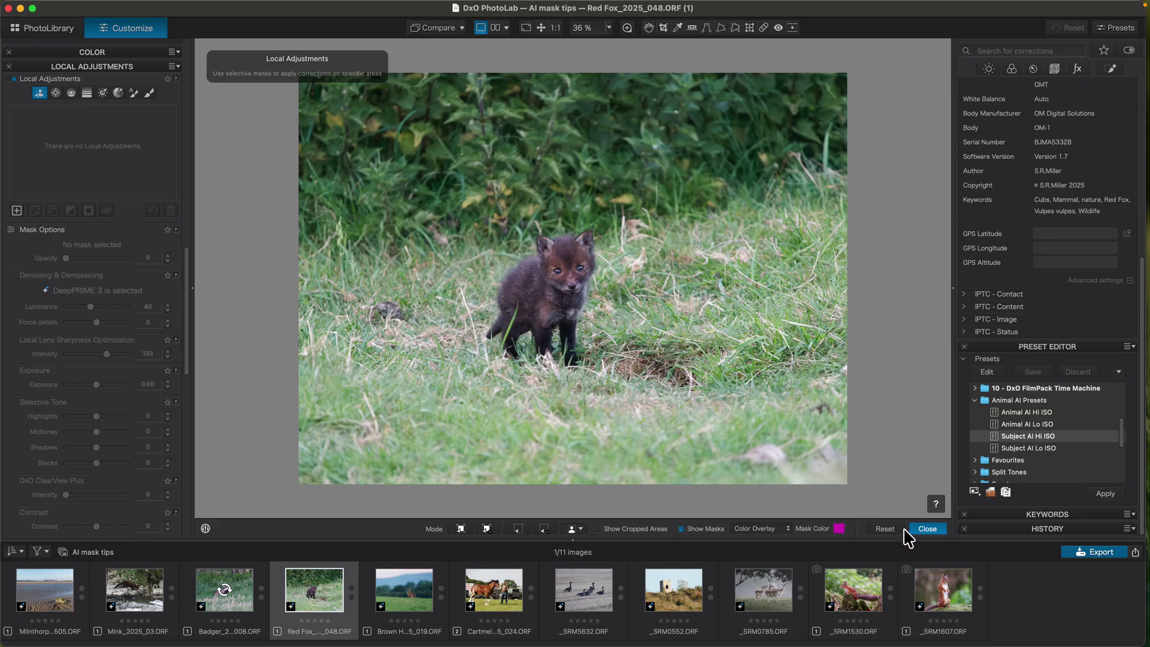
click(928, 529)
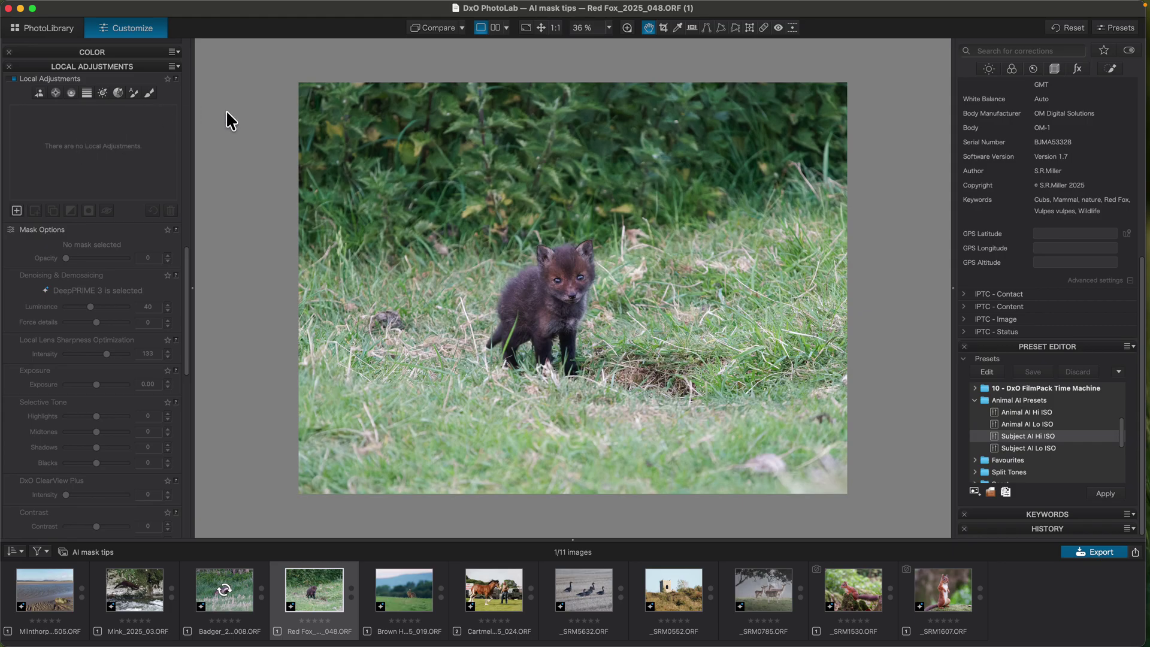
Review the predefined AI mask categories, and create an AI mask by selecting the fox cub directly in the photo.
click(40, 93)
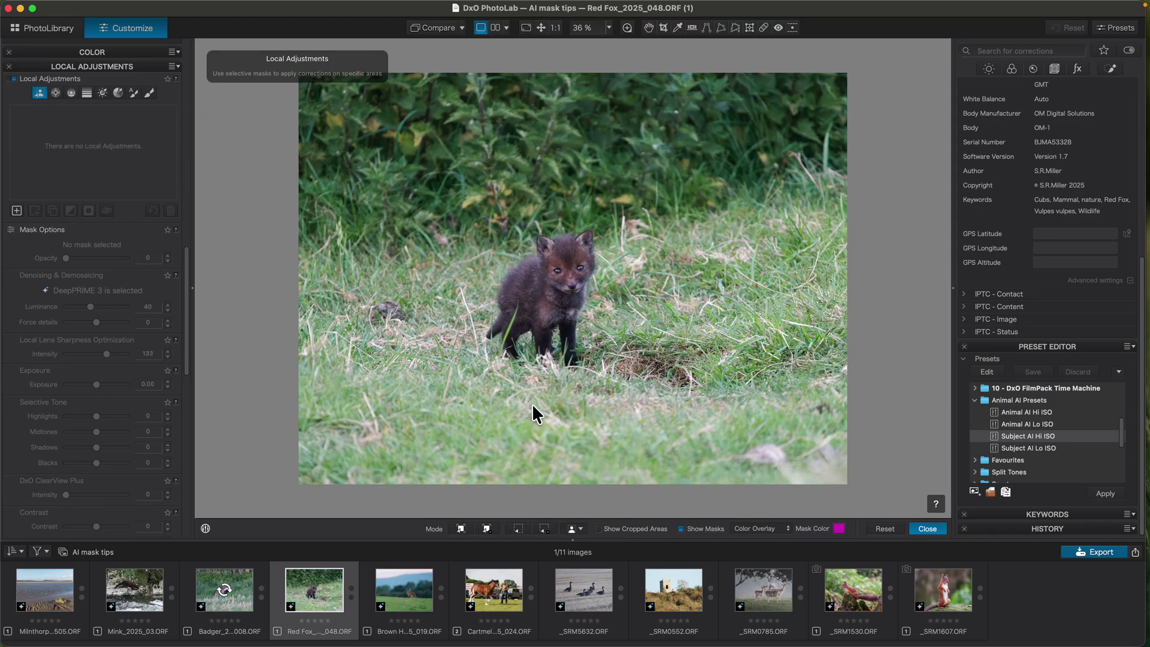
click(581, 530)
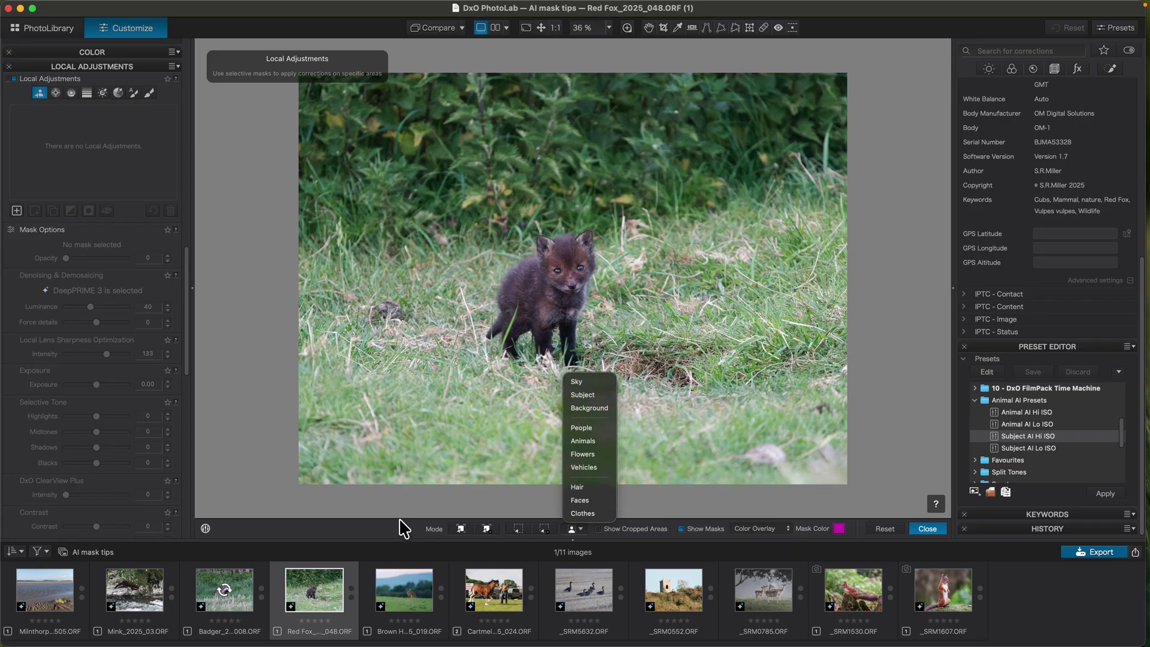
click(414, 527)
click(461, 529)
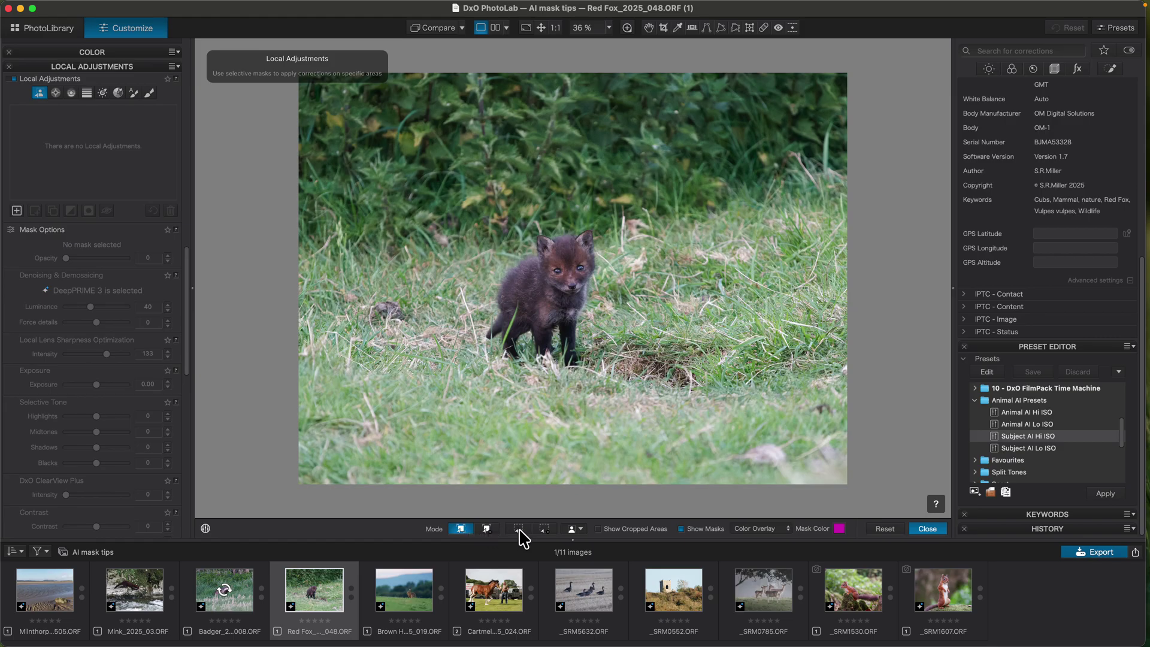
click(581, 528)
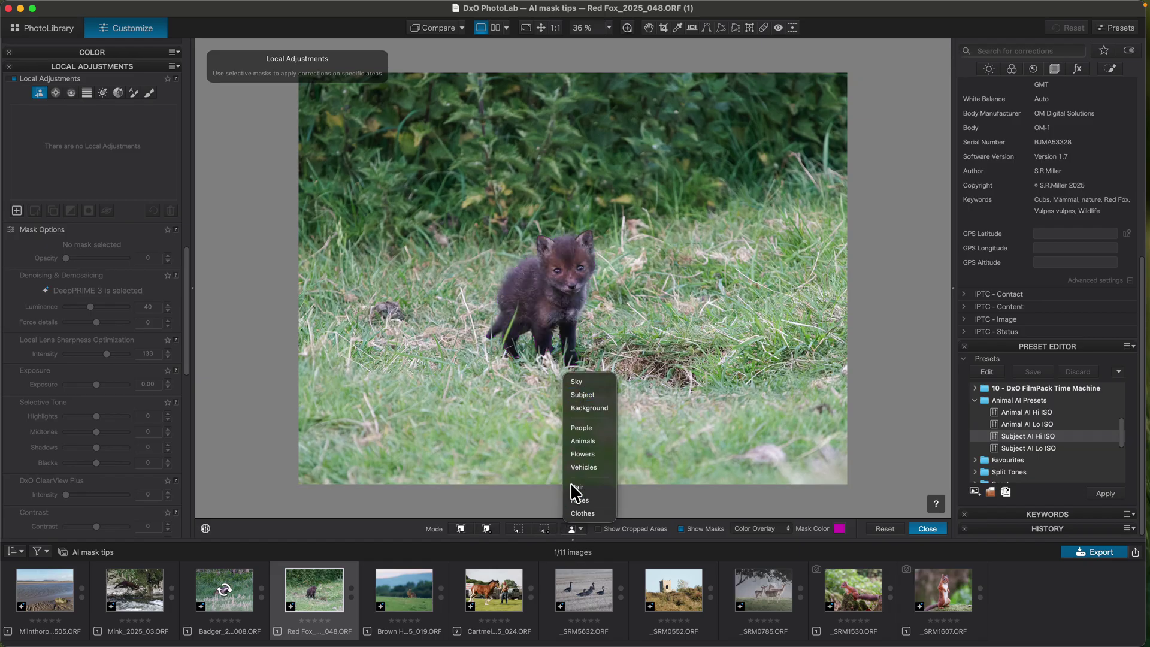
click(393, 497)
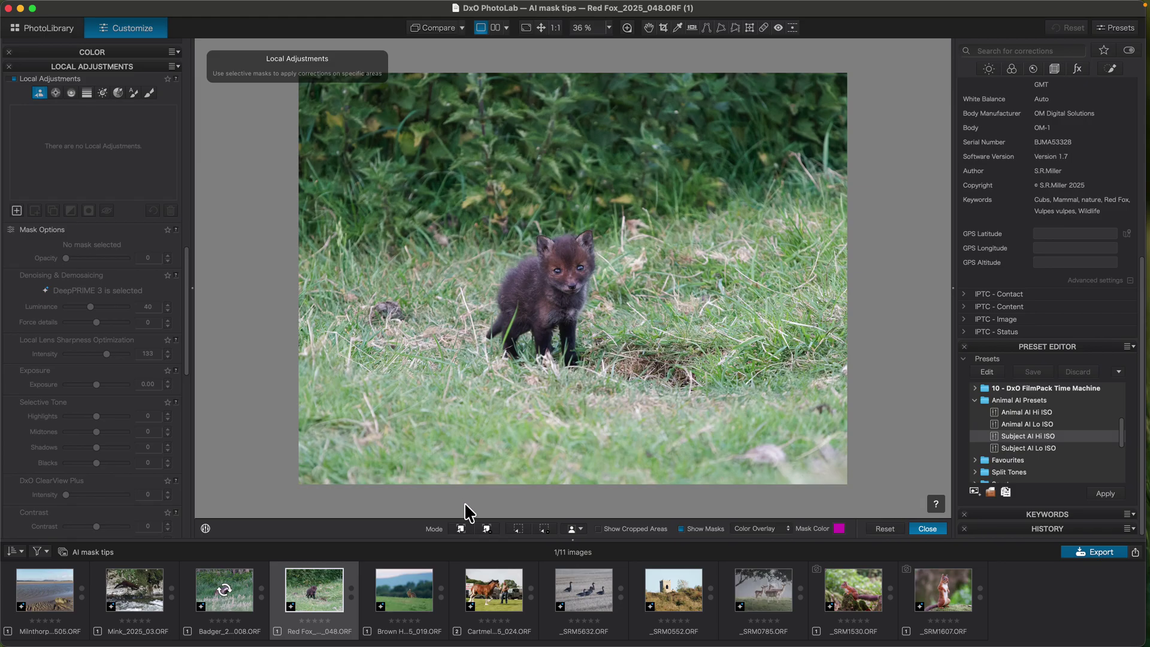
click(460, 528)
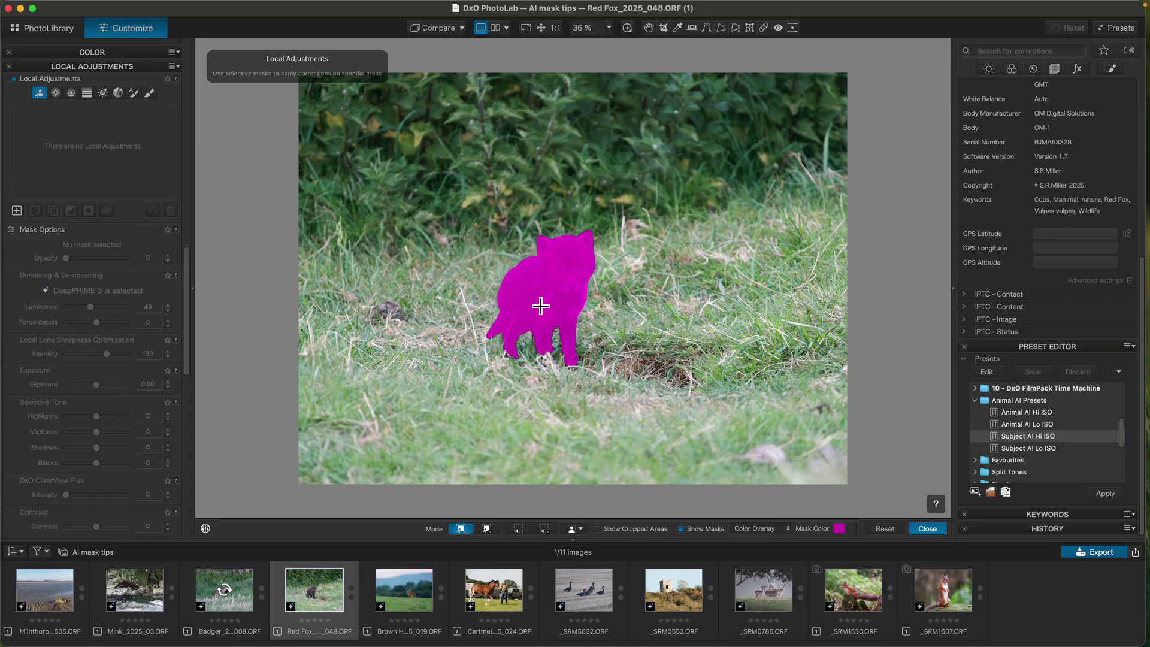
click(540, 307)
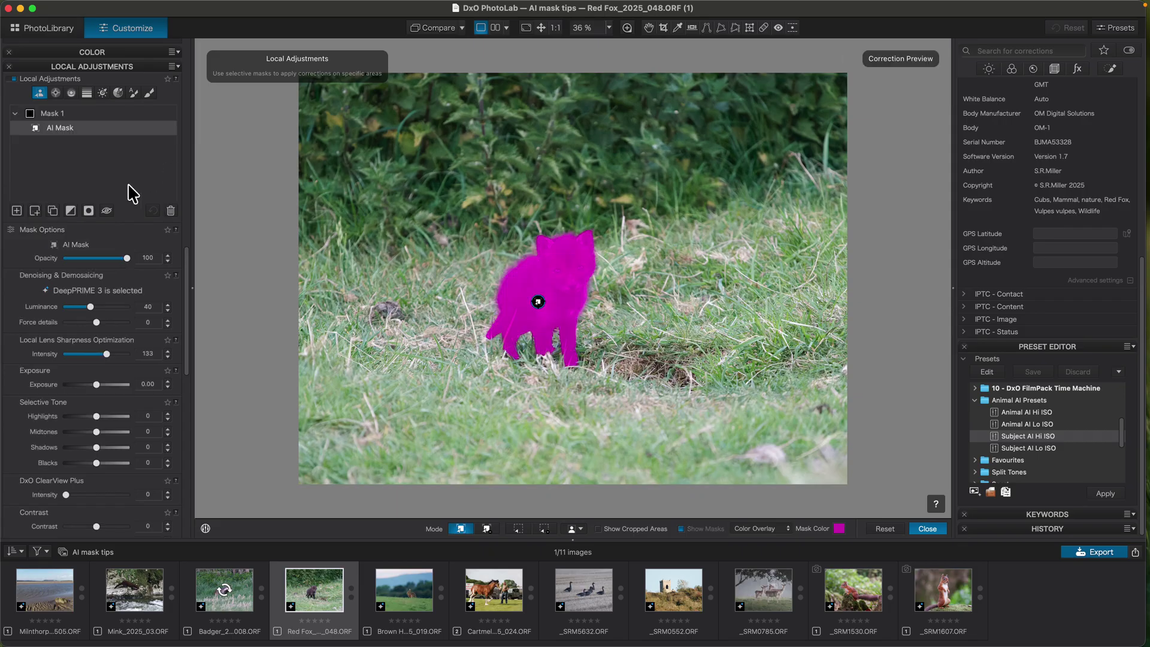
Duplicate the whole Mask 1 and invert the copy to cover the background around the fox cub.
click(53, 211)
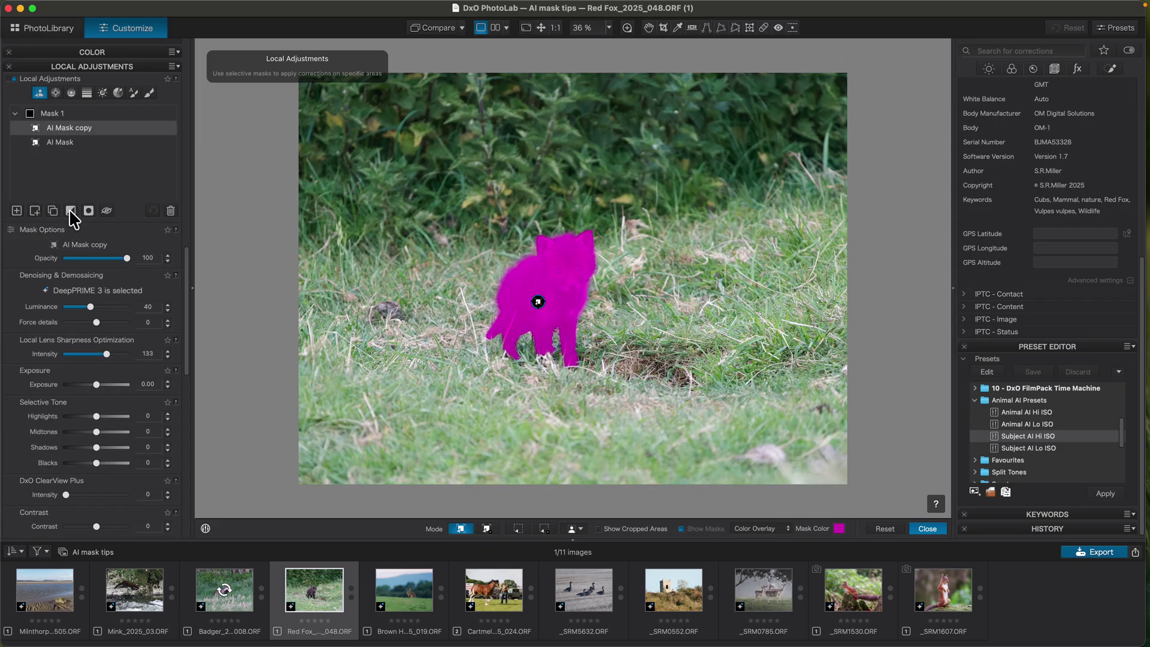
click(170, 211)
click(49, 113)
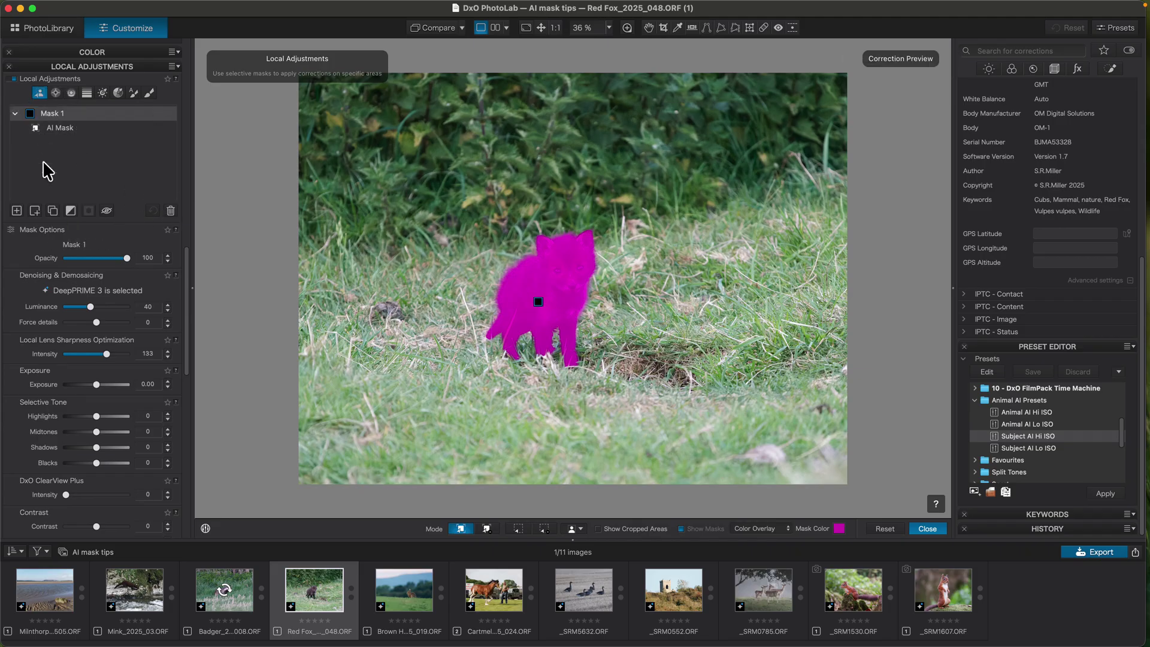
click(52, 211)
click(70, 211)
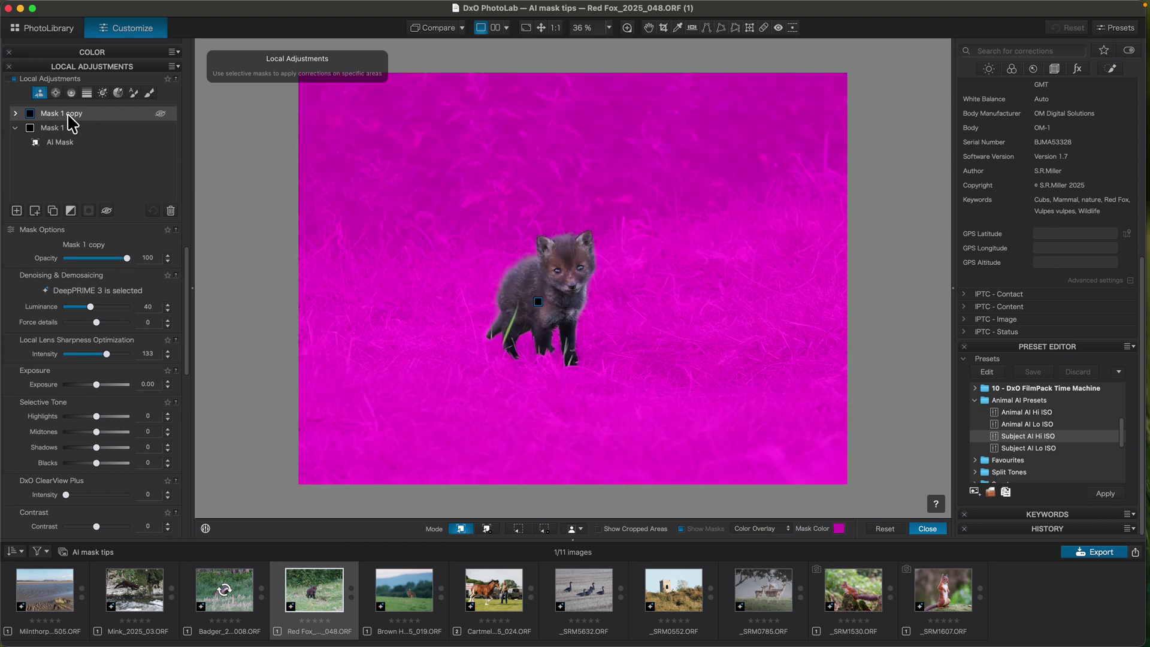
click(71, 210)
Close the local adjustments tool and delete both Mask 1 copy and Mask 1.
click(929, 530)
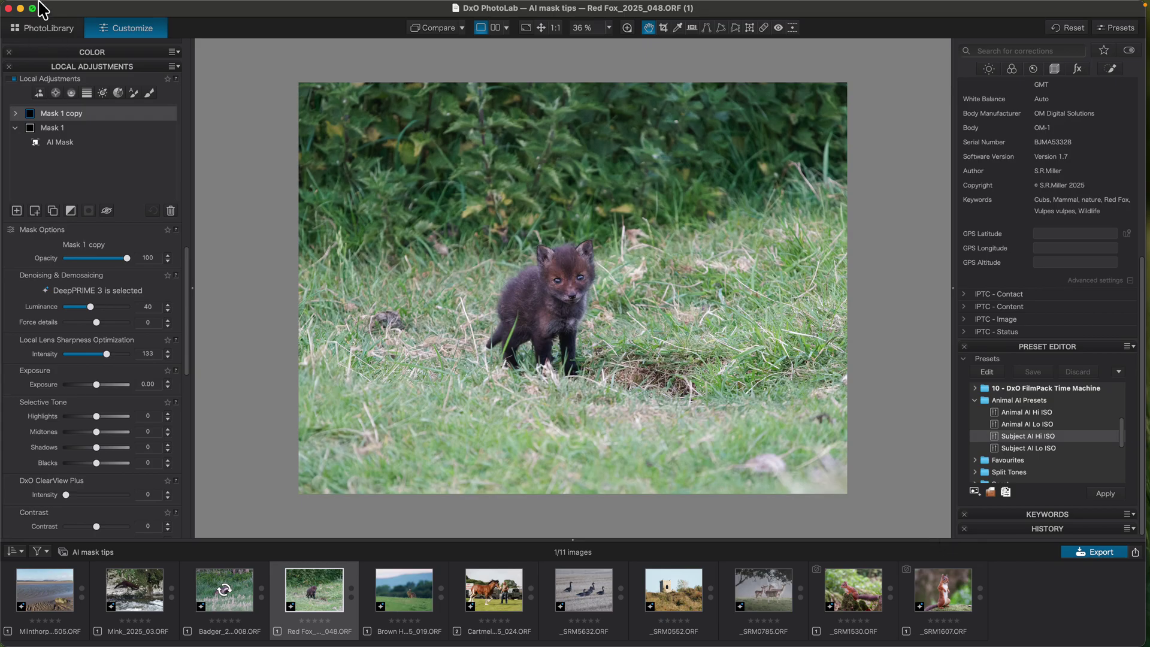
click(171, 213)
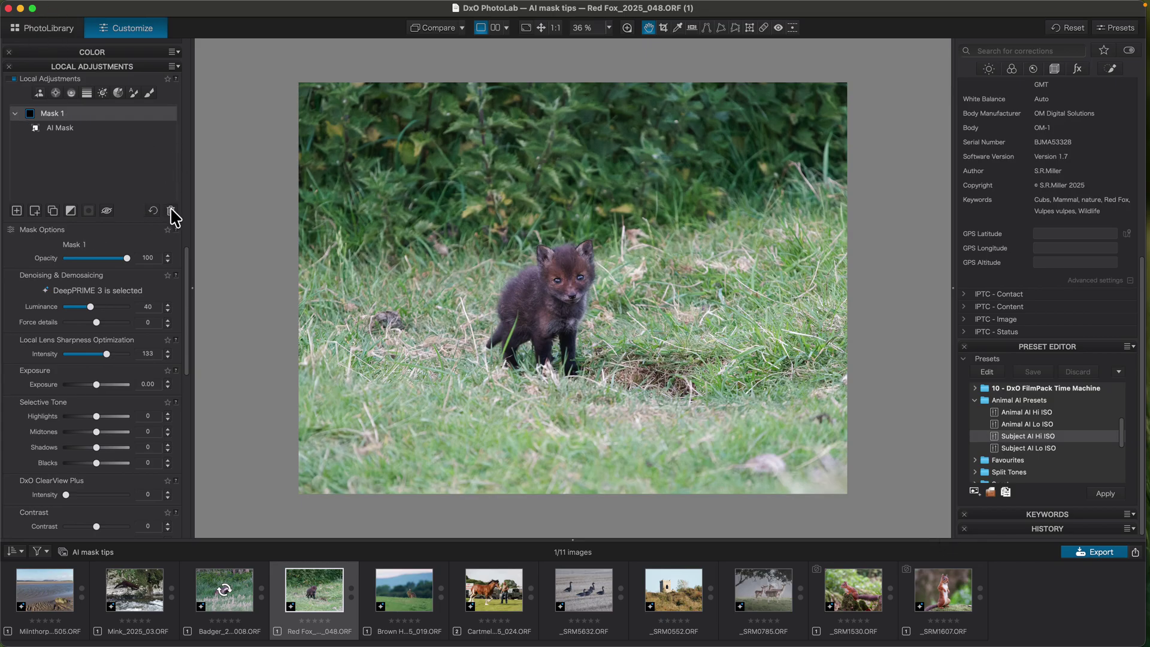
click(170, 213)
Examine the predefined AI mask categories and preview the direct AI selection on the fox cub's surroundings without creating a mask.
click(39, 93)
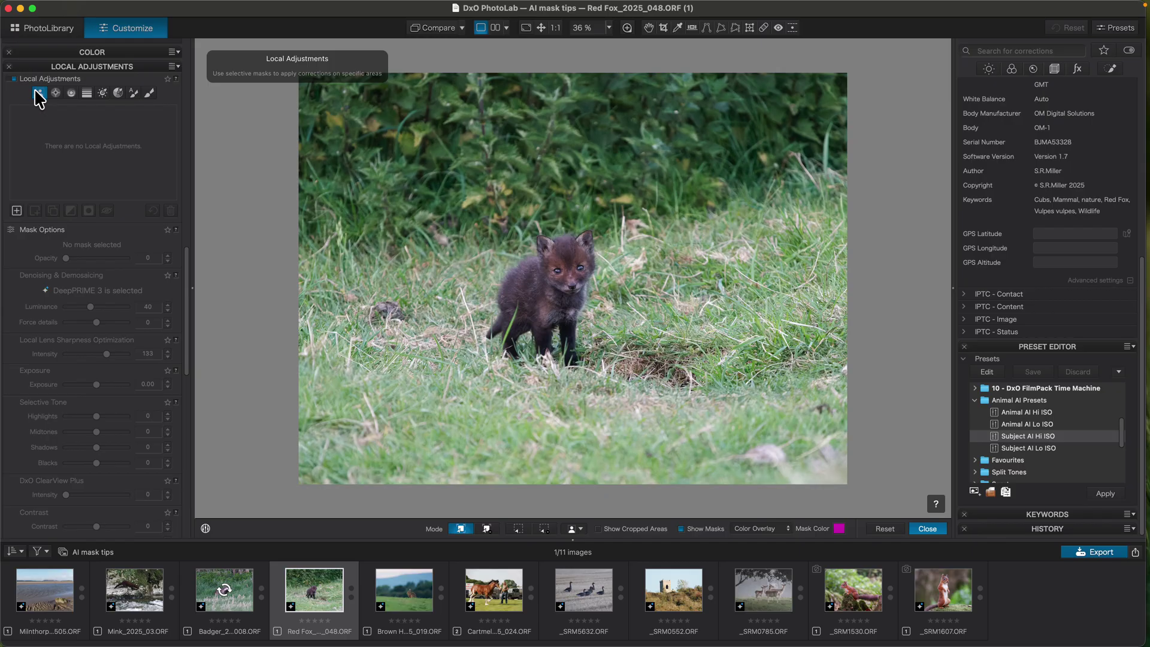
click(580, 531)
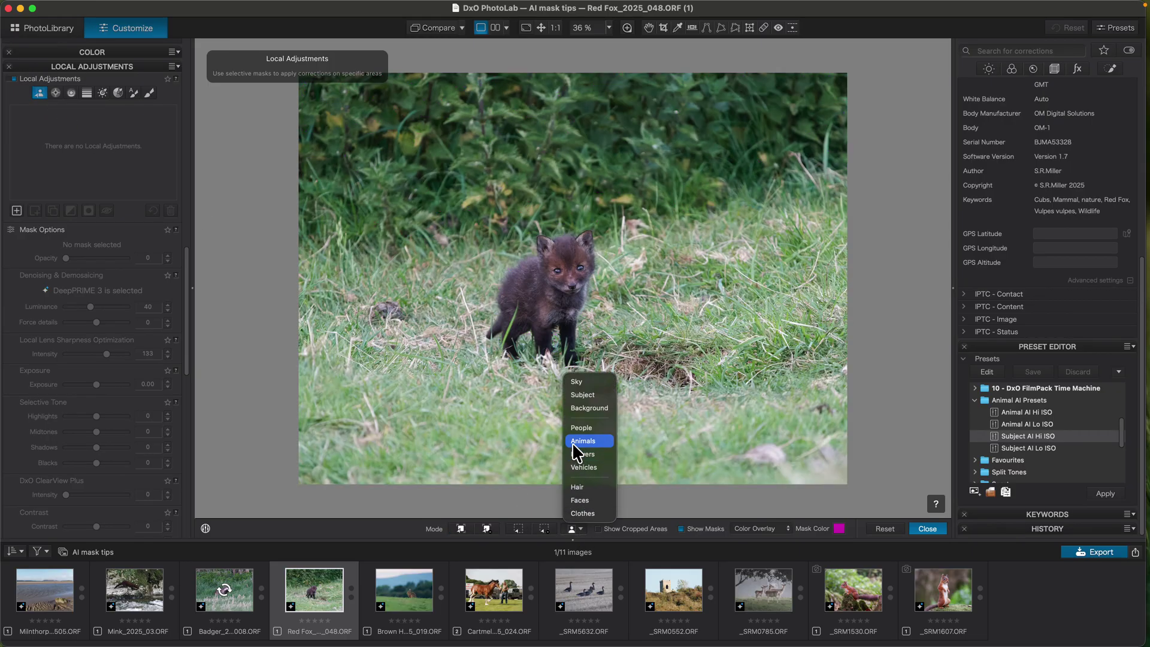
click(231, 439)
click(460, 530)
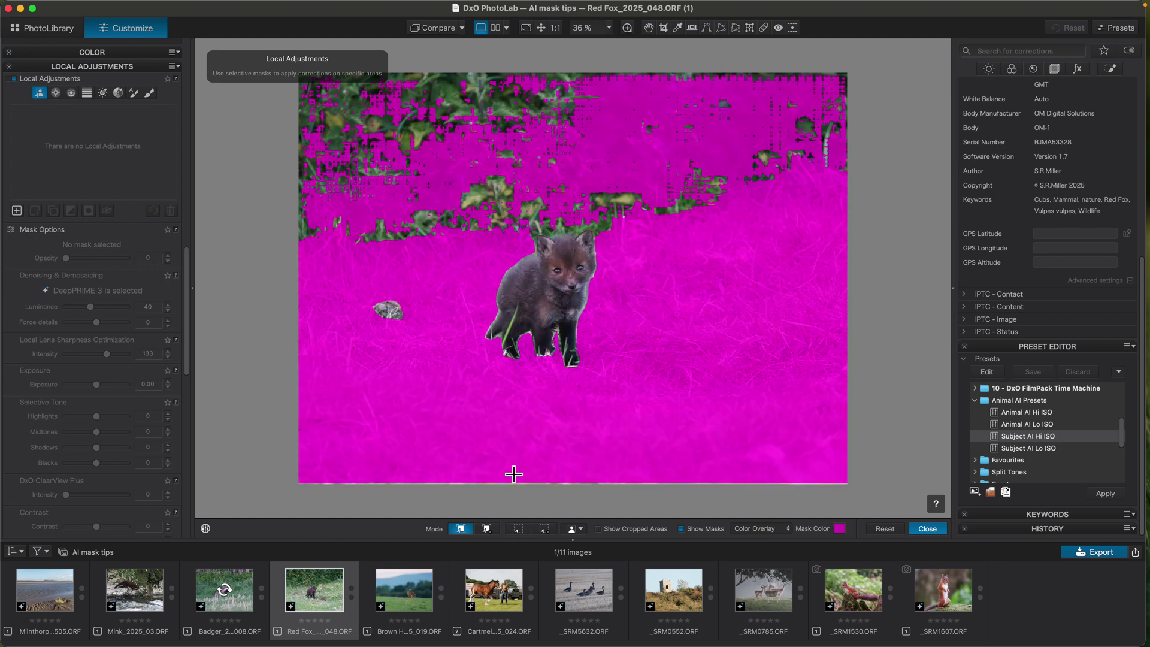
click(928, 529)
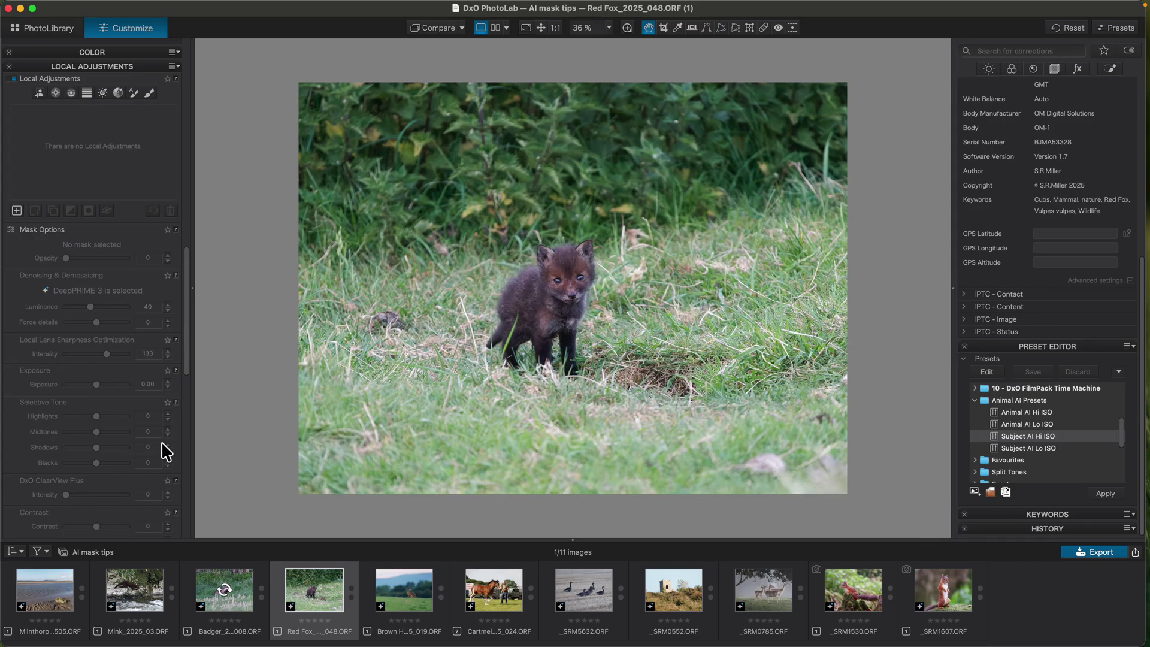
Open the horse photo Cartmel Show 2025_024.ORF and preview direct AI selections on the grass, the horse and the handler.
click(499, 588)
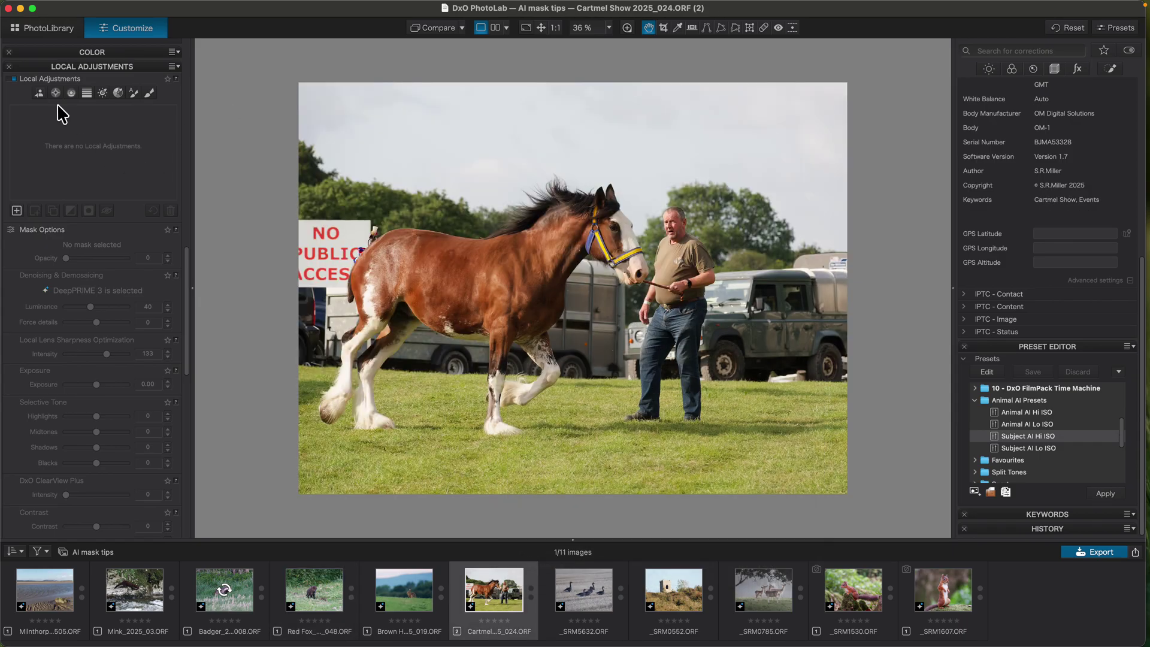
click(37, 93)
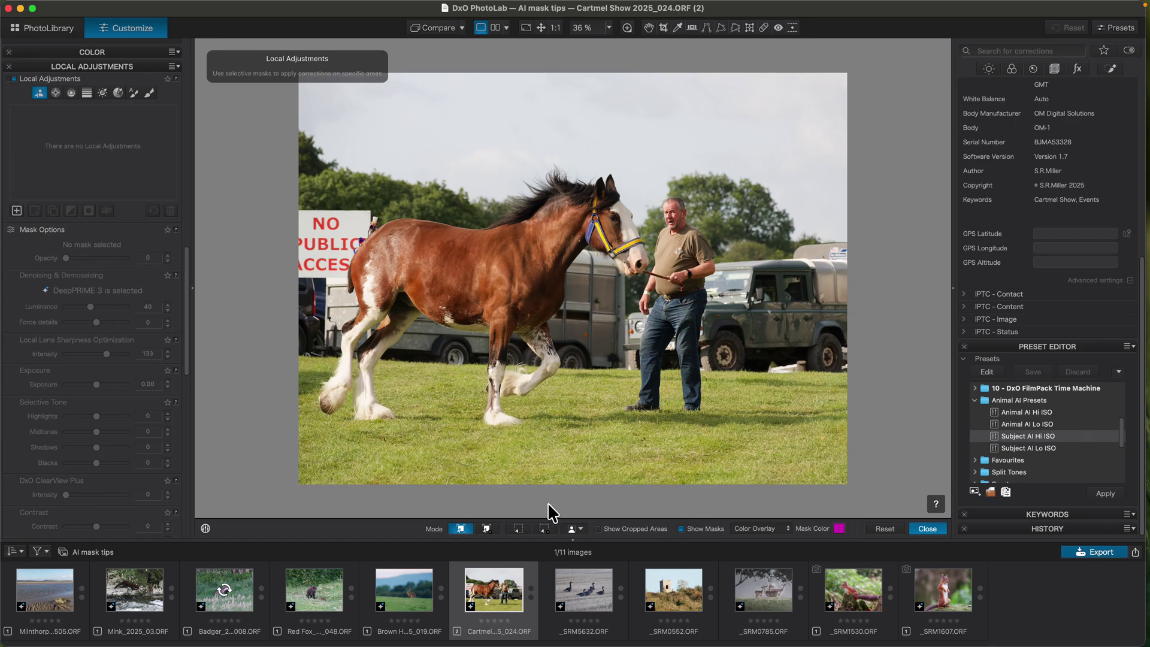
click(582, 529)
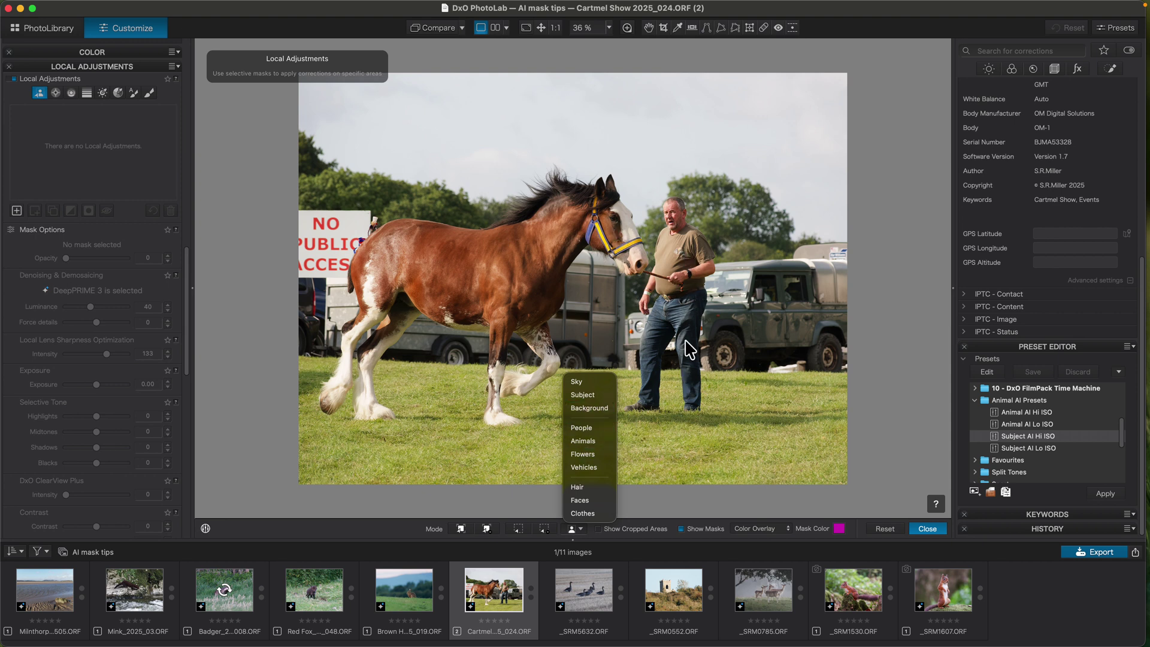
click(641, 499)
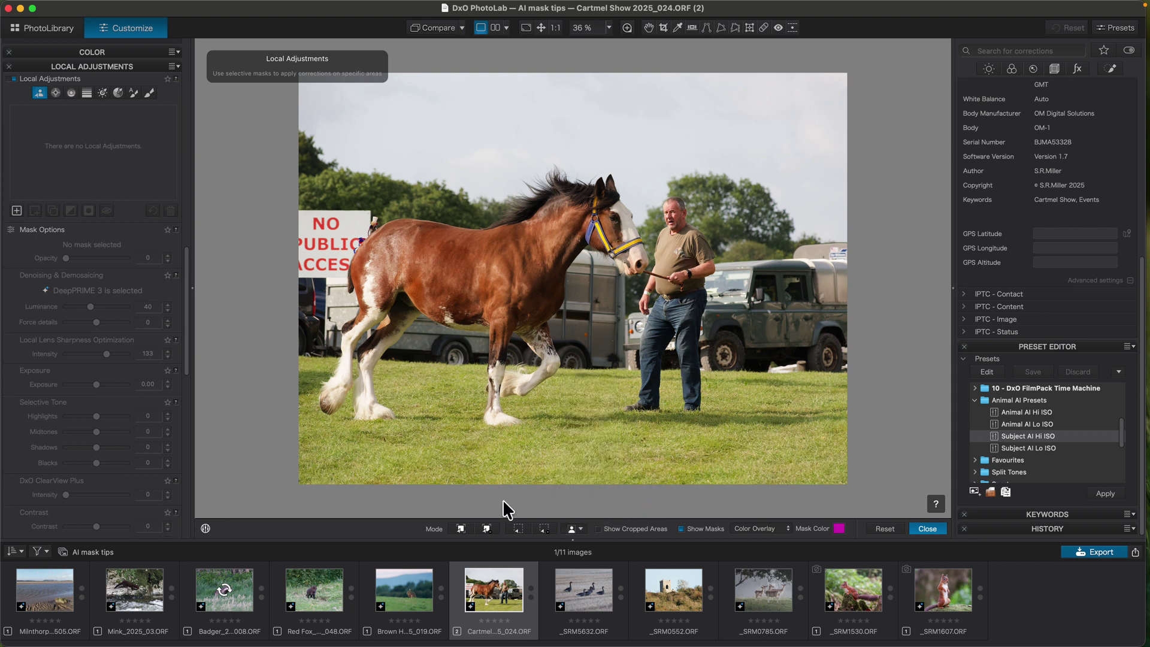
click(462, 531)
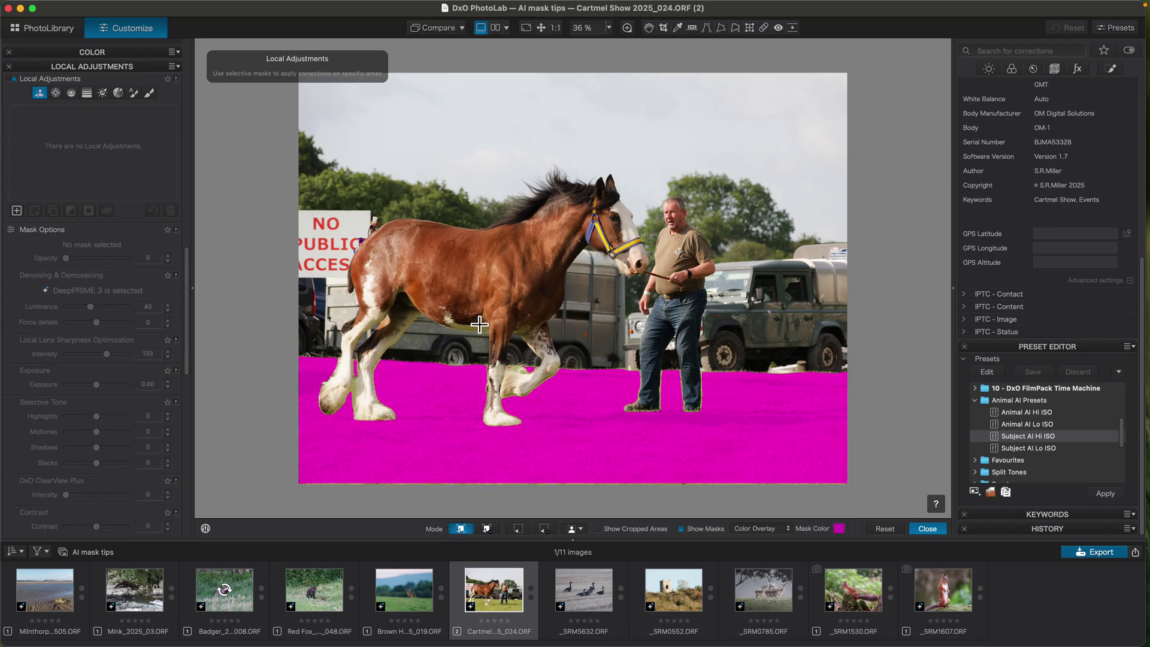
click(488, 281)
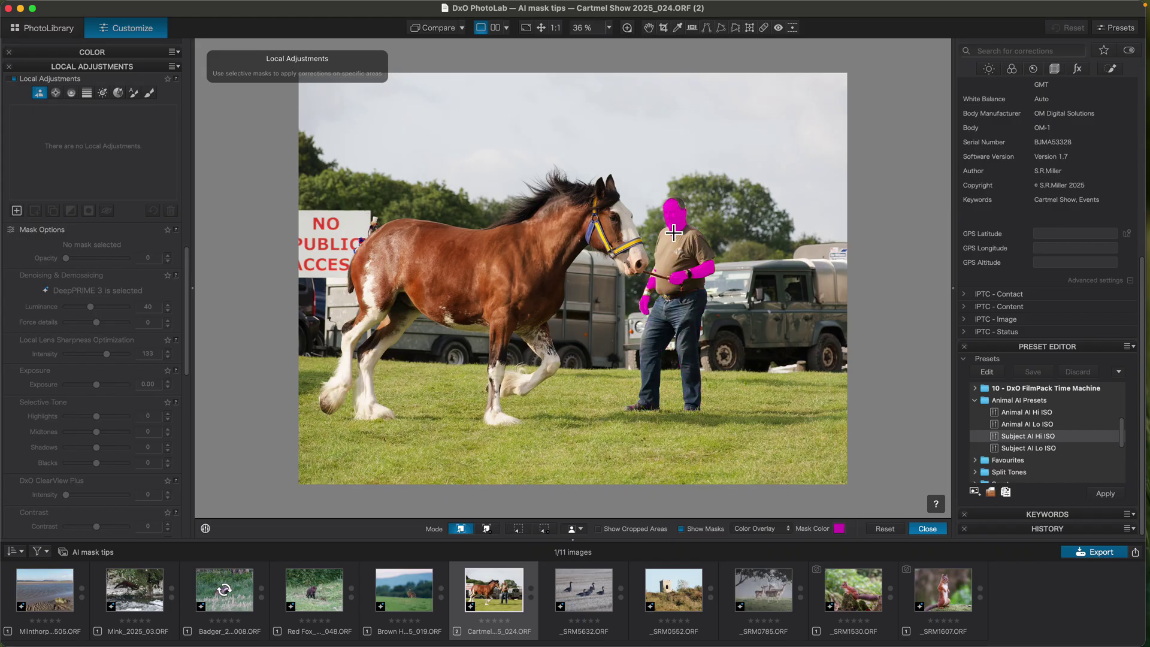
Create an AI mask from a selection box around the horse and handler, and reset the local adjustments.
click(519, 529)
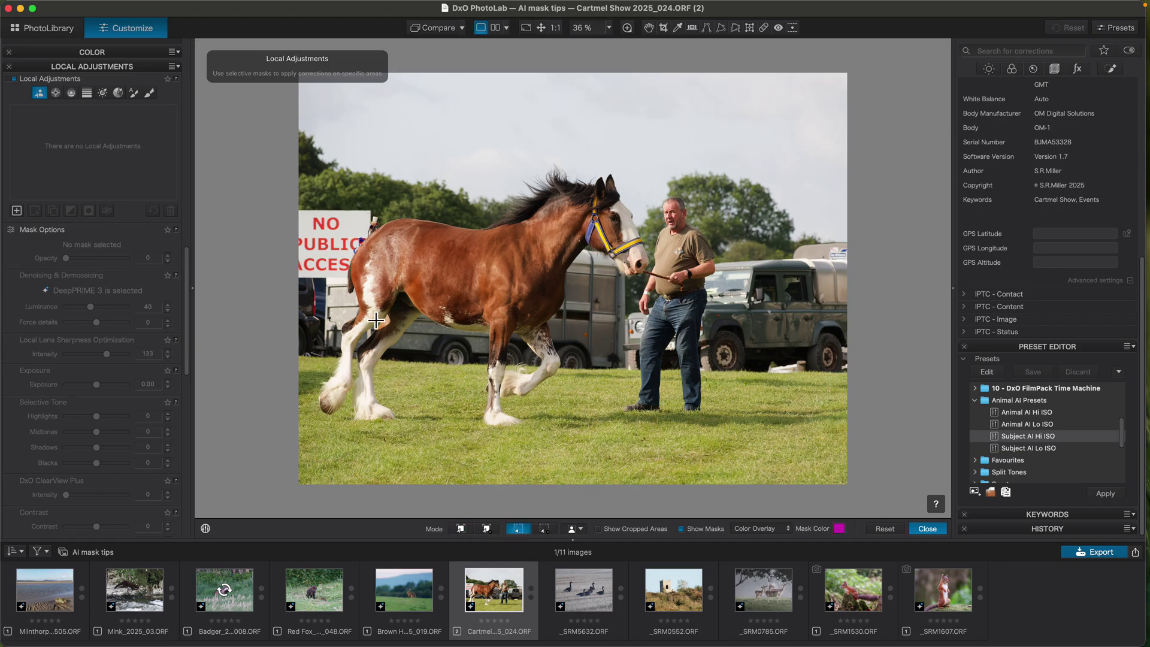
click(322, 133)
drag(322, 133, 738, 450)
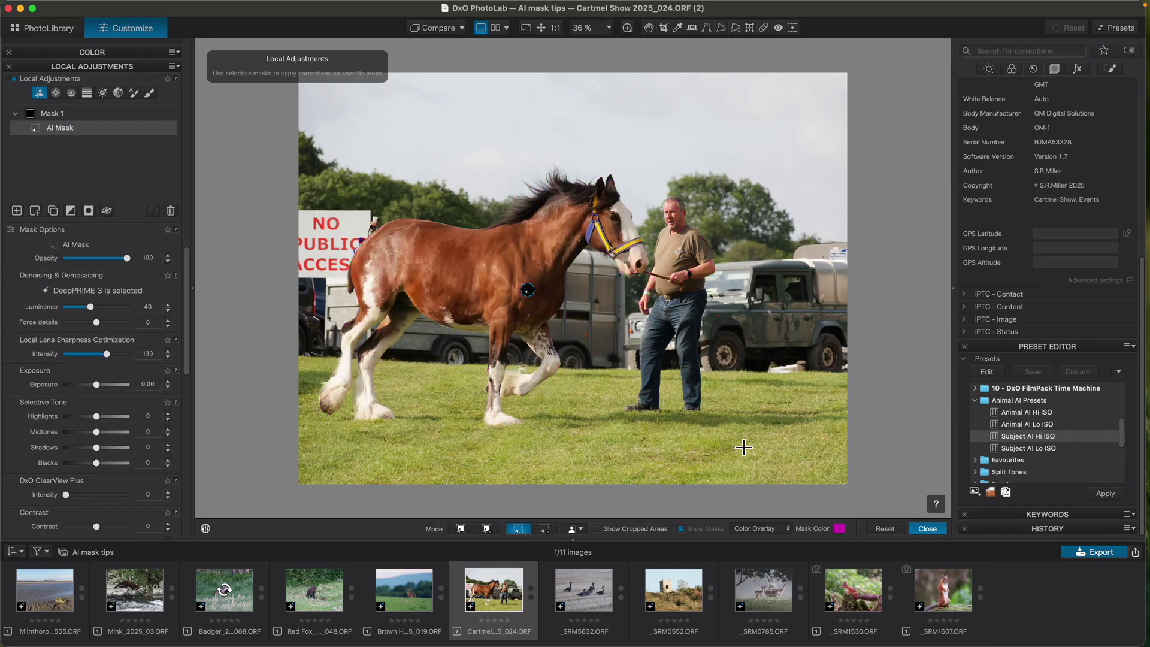
click(885, 530)
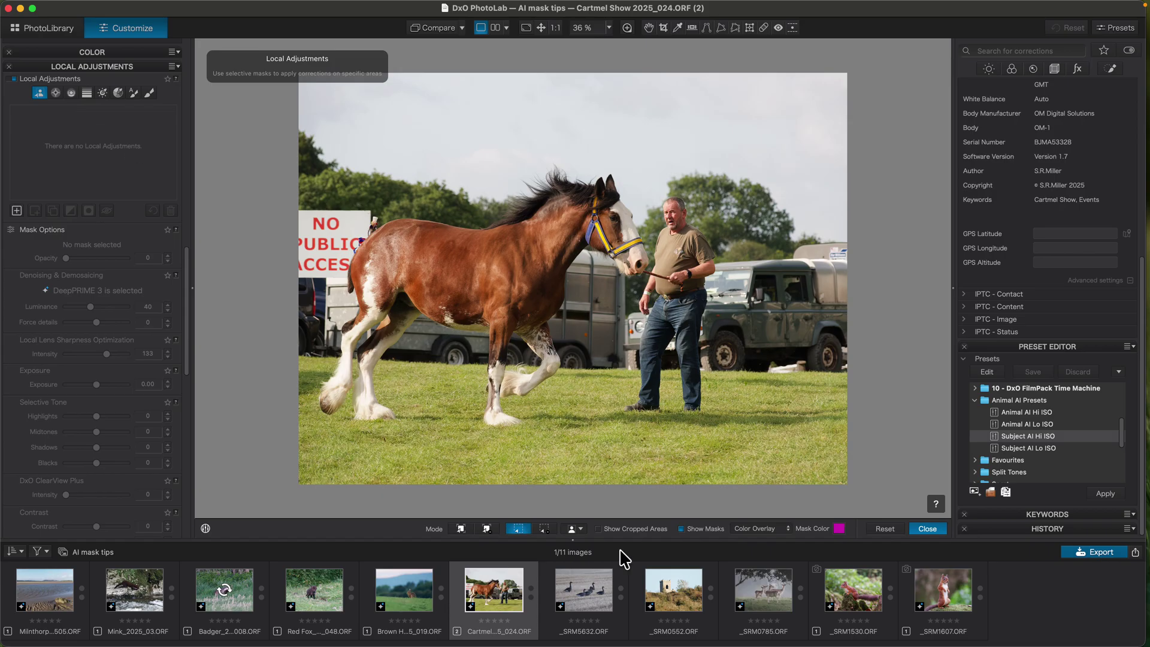
Create two AI masks on the horse photo from the predefined Animals and People categories.
click(581, 530)
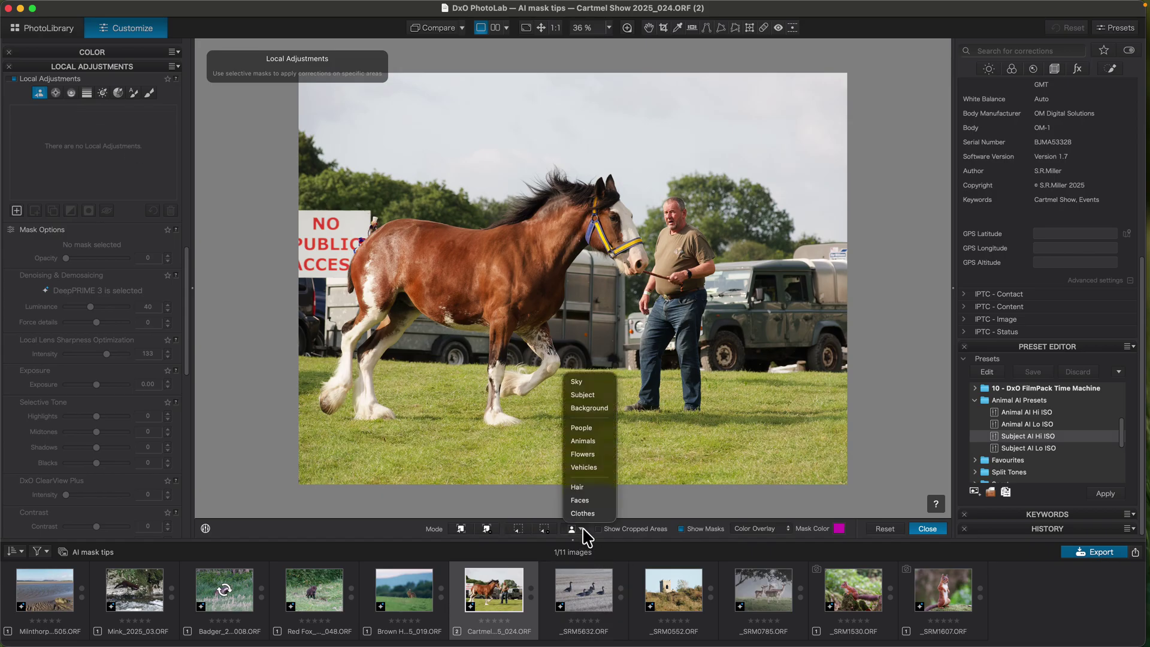
click(578, 440)
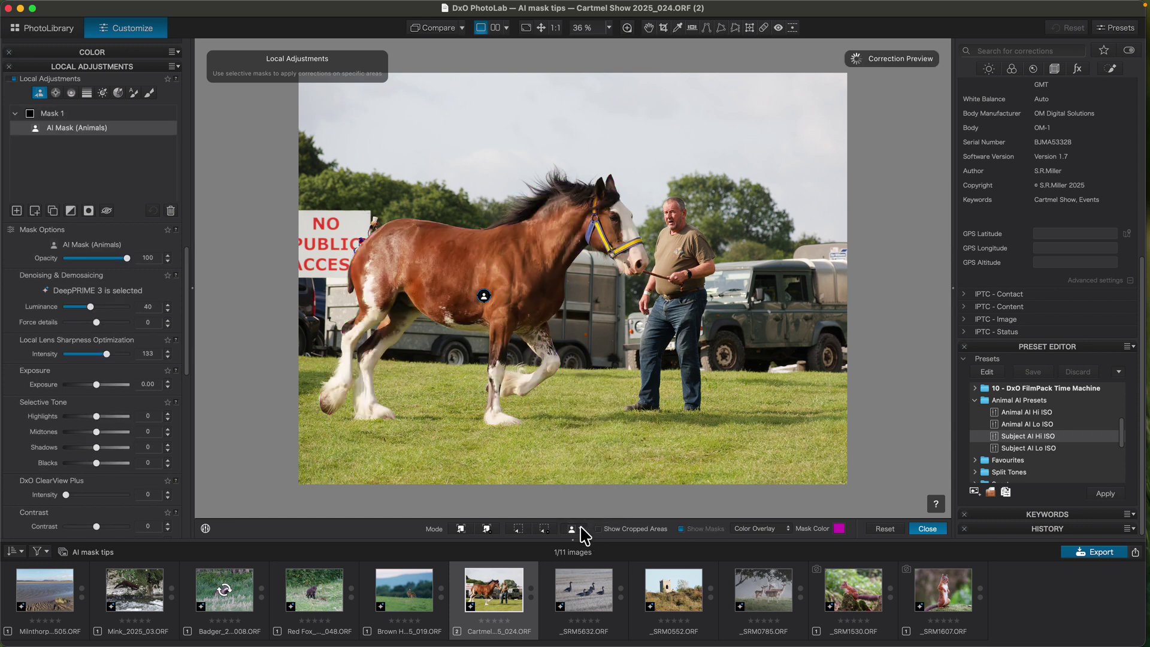
click(582, 531)
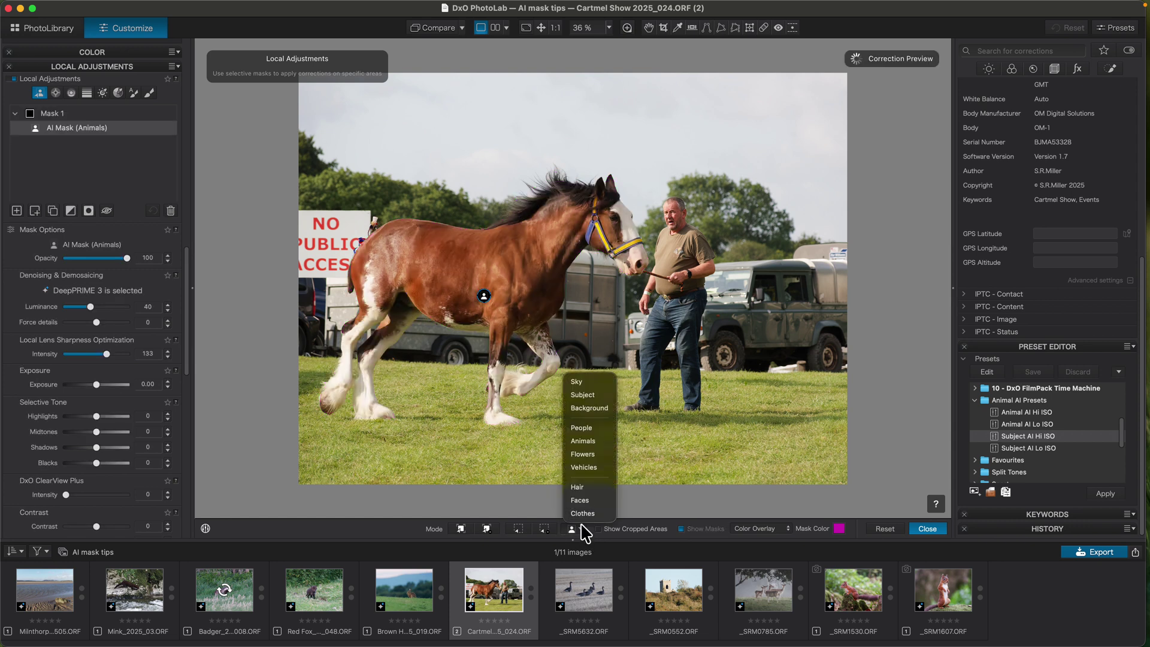
click(573, 428)
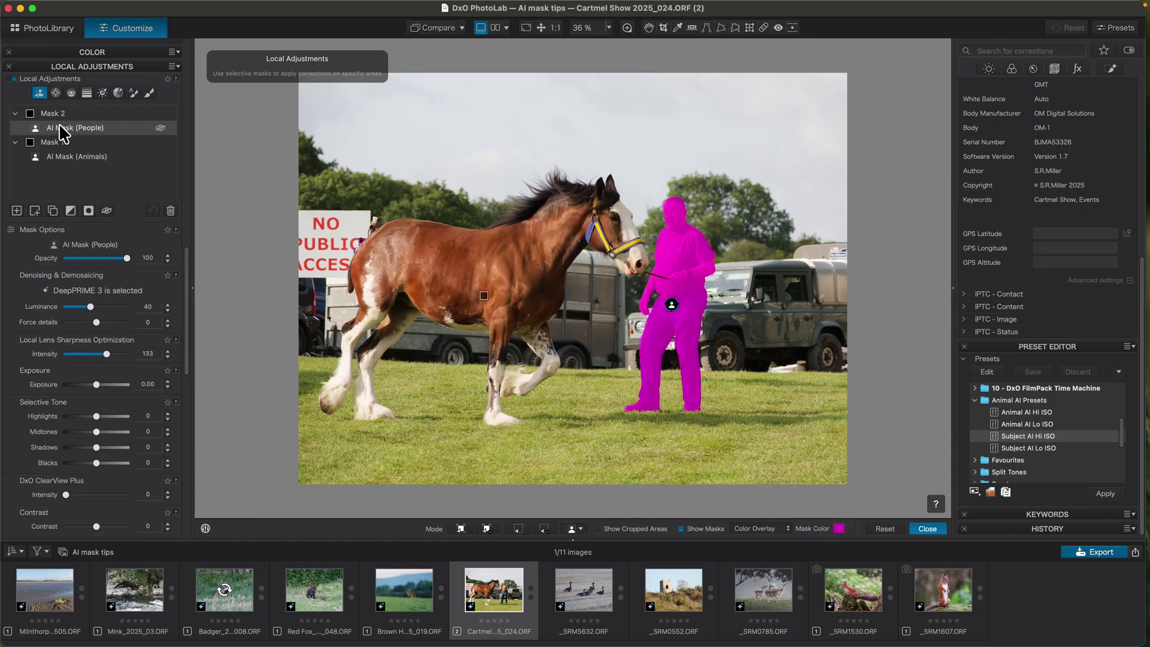
Move the People AI mask into Mask 1 below the Animals mask and display the combined Mask 1.
click(60, 128)
drag(60, 129, 58, 149)
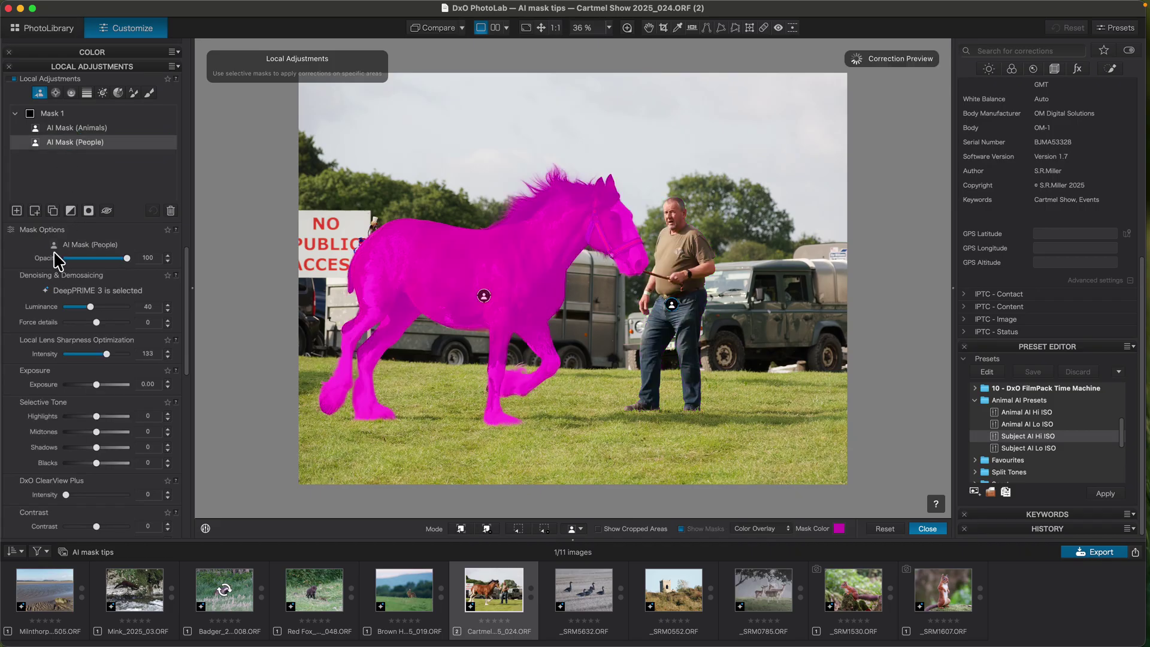
click(53, 115)
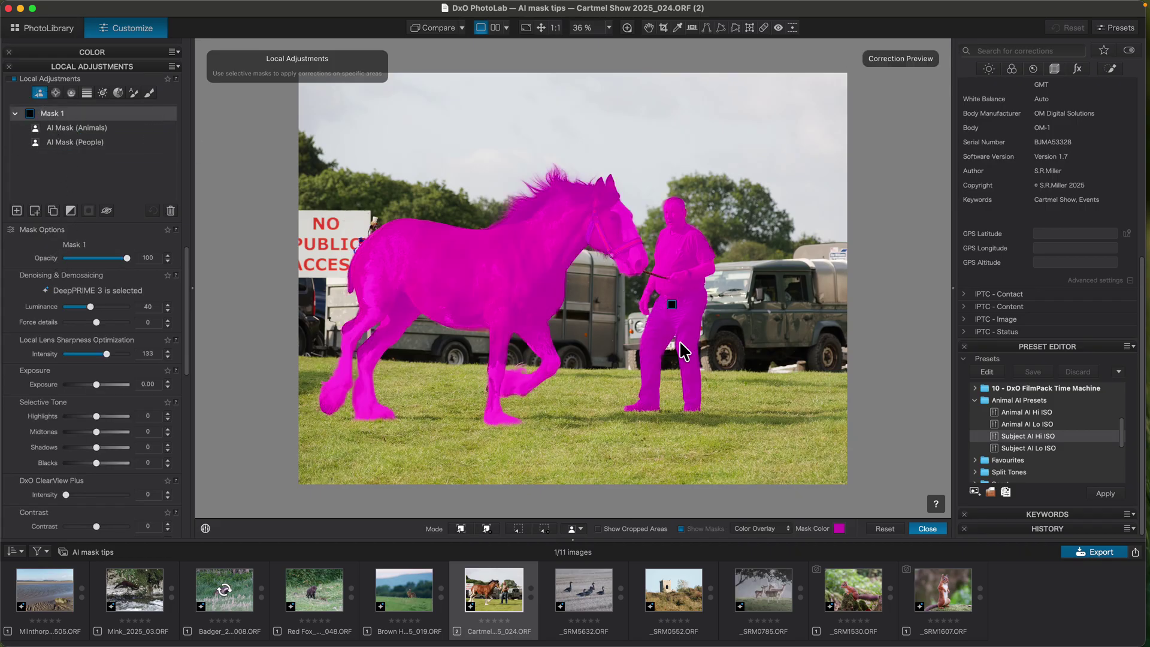
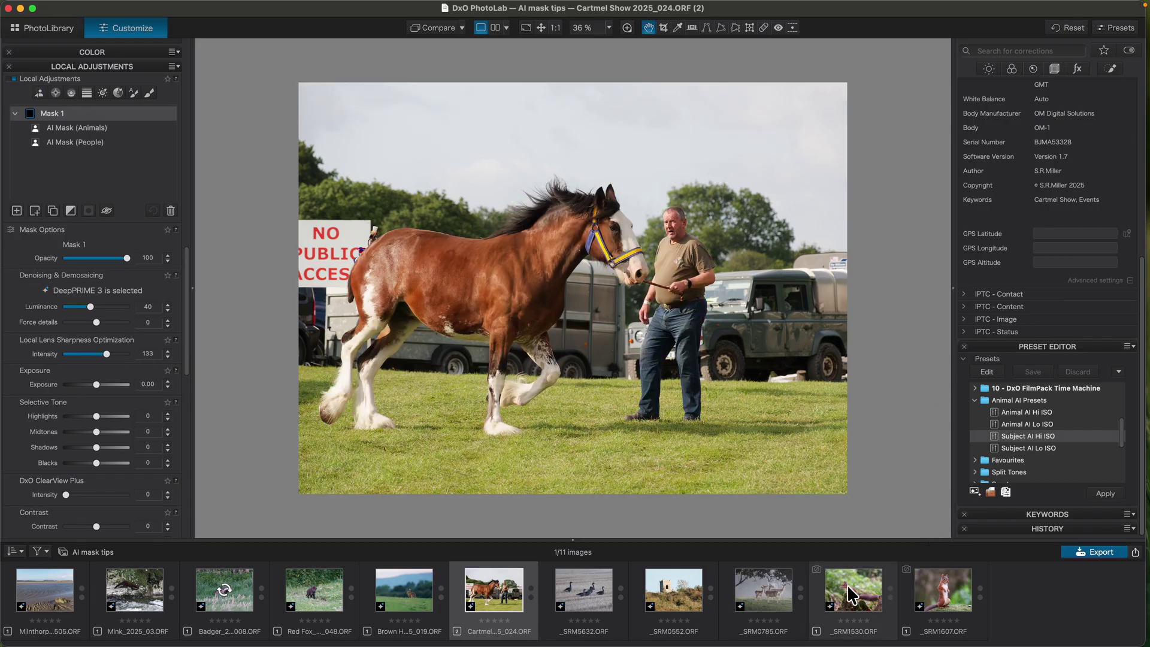
Open the standing squirrel photo _SRM1607.ORF for AI masking and review the predefined mask categories without applying one.
drag(936, 586, 939, 600)
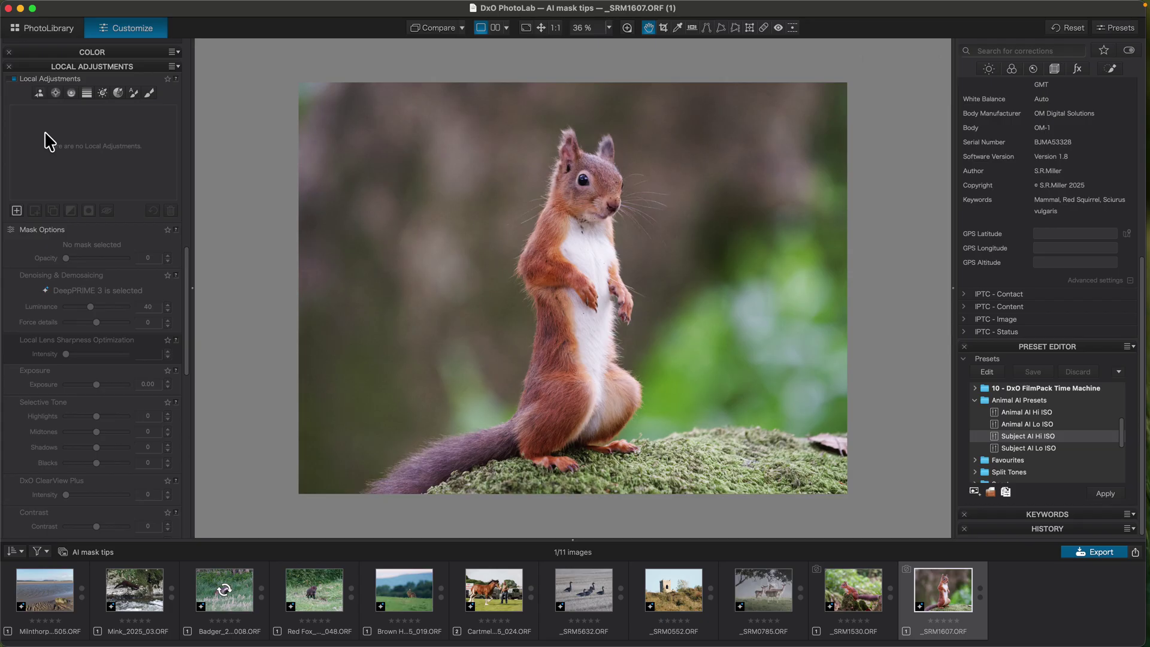
click(39, 94)
click(583, 531)
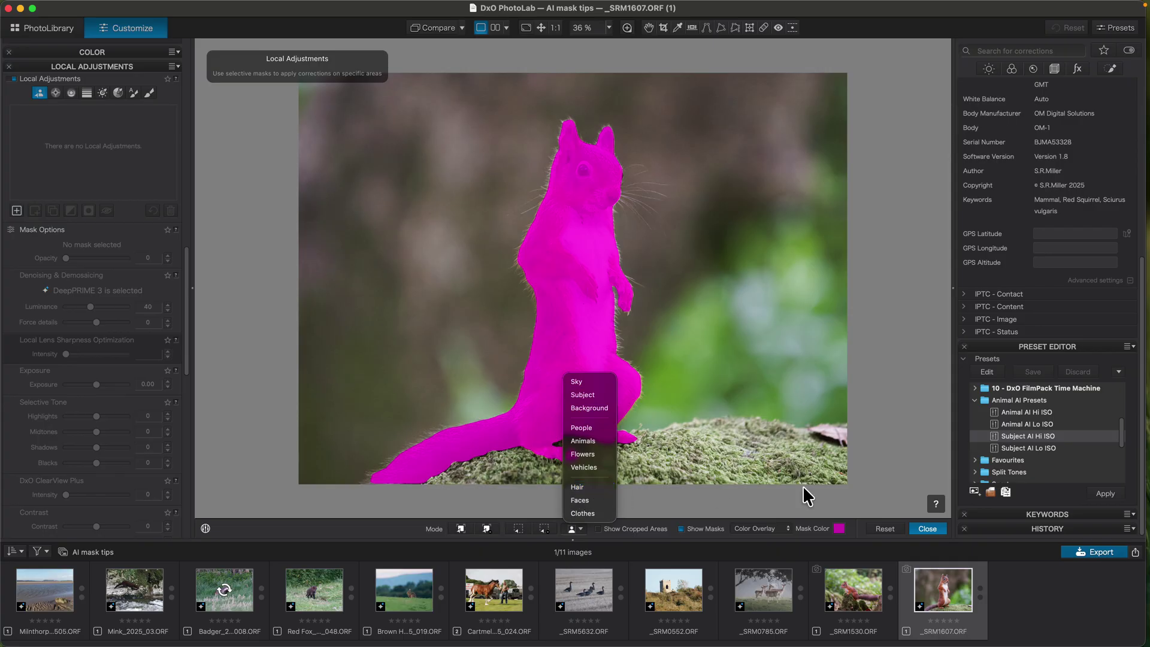
click(920, 532)
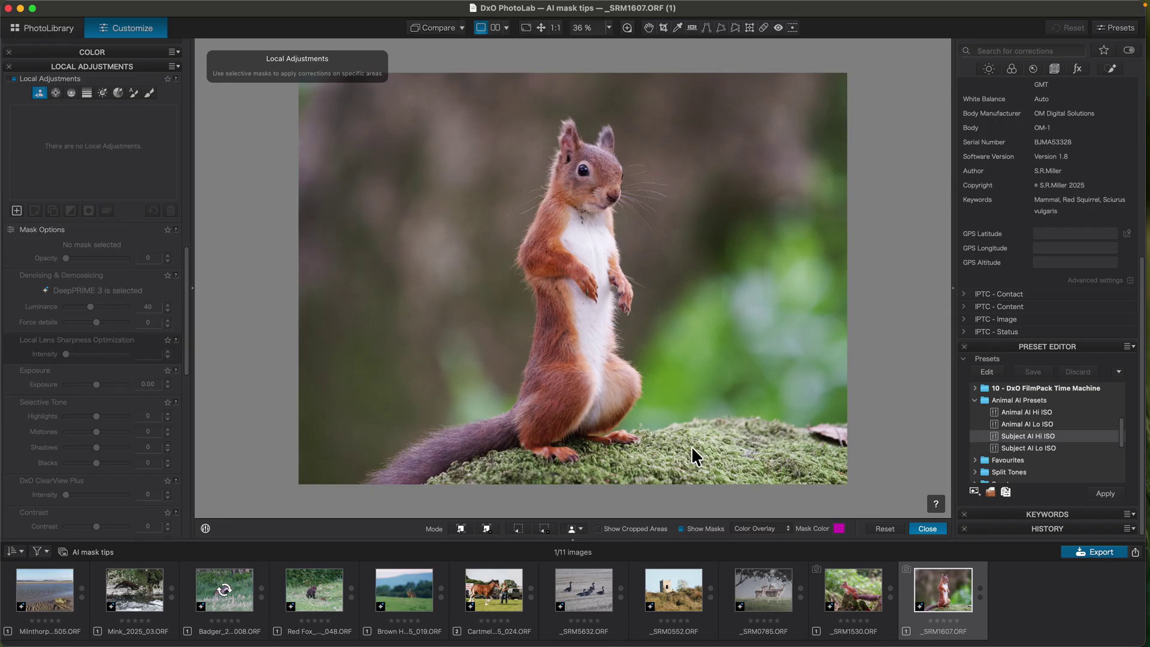
Create separate AI masks by direct selection on the standing squirrel and on the mossy rock beneath it.
click(460, 528)
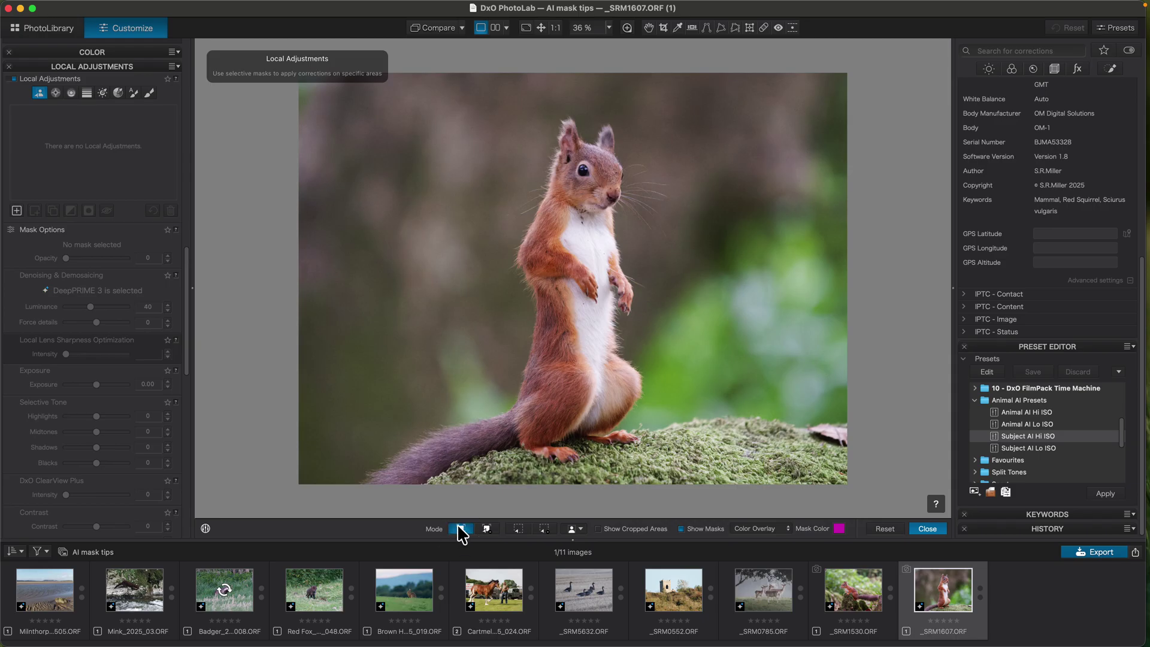
click(565, 337)
click(682, 466)
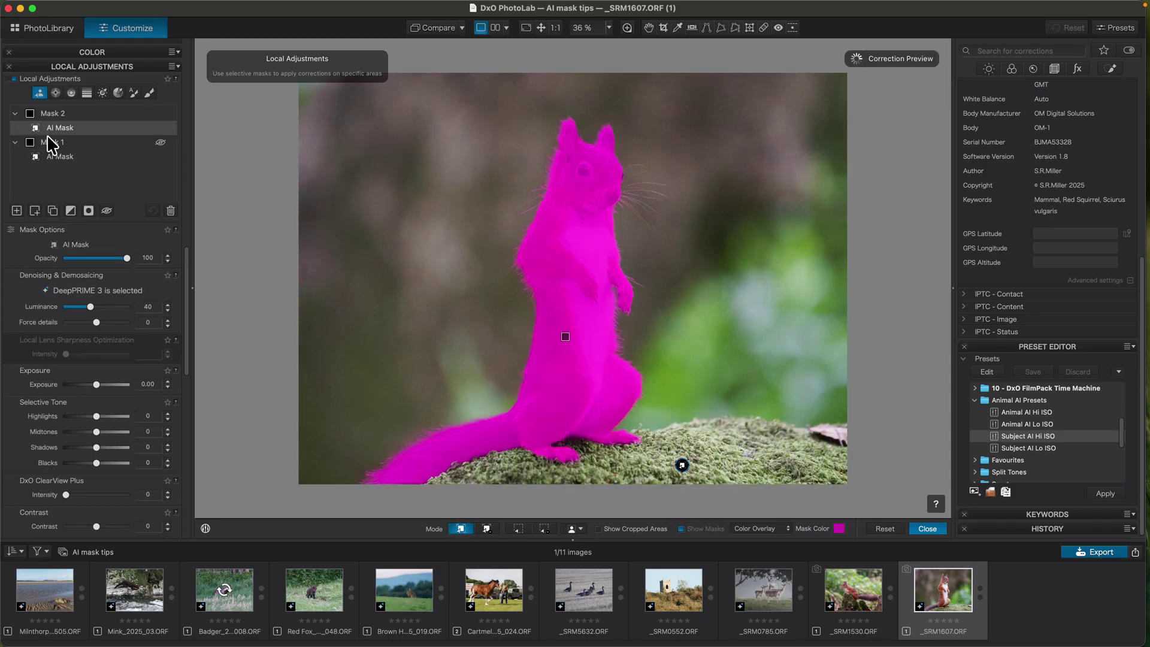
Move the rock's AI mask into Mask 1 with the squirrel's mask, display the combined mask, and close the local adjustments tool.
drag(49, 126, 51, 168)
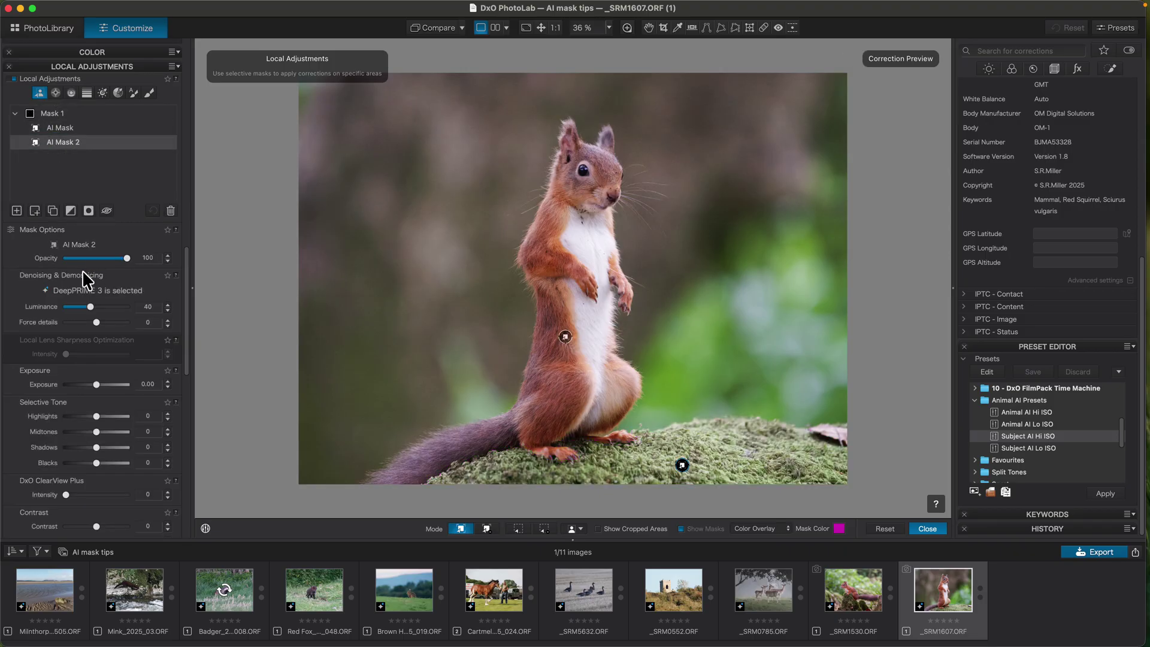
click(51, 115)
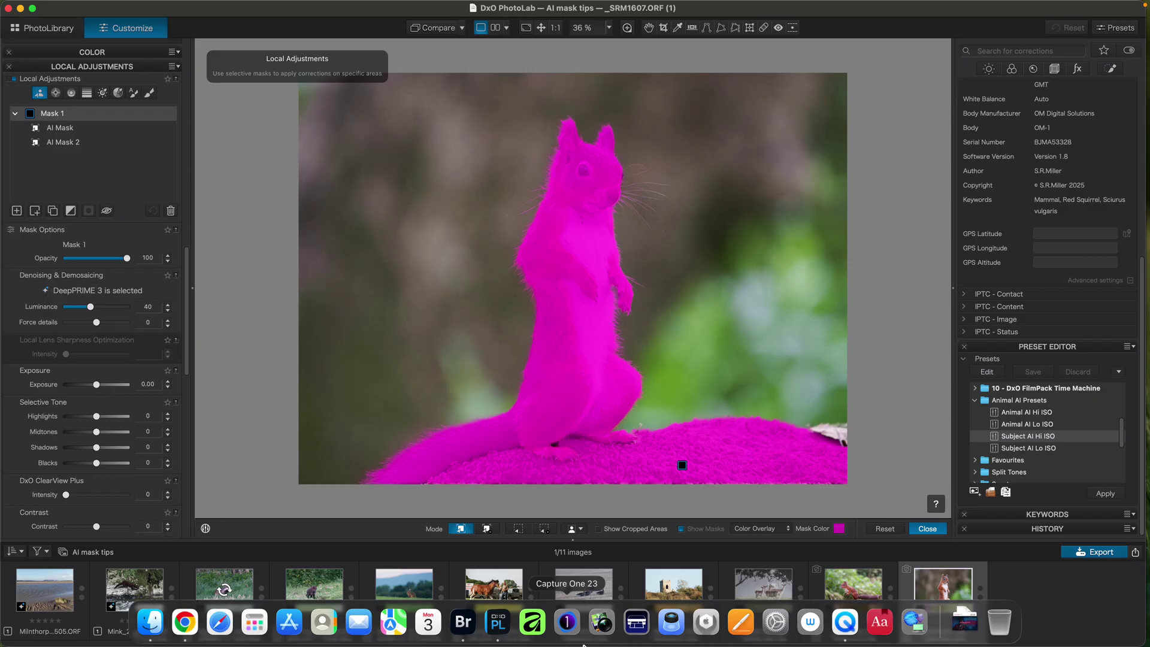
click(929, 529)
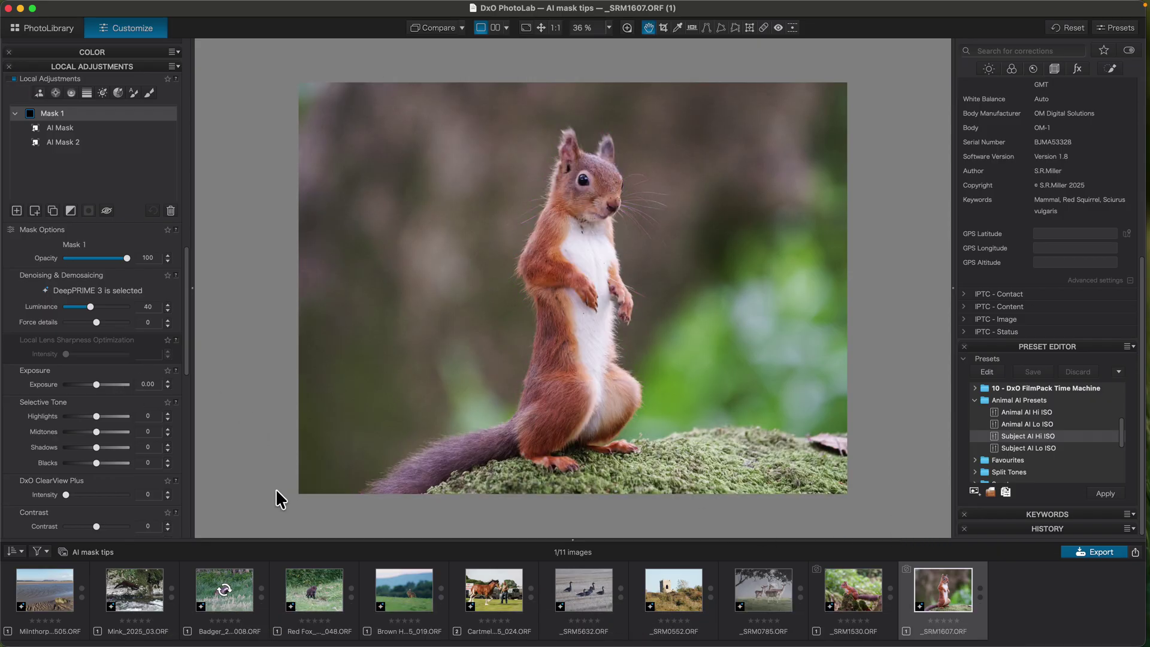
Open the tower photo _SRM0552.ORF and create an AI mask from the predefined Sky category.
click(665, 572)
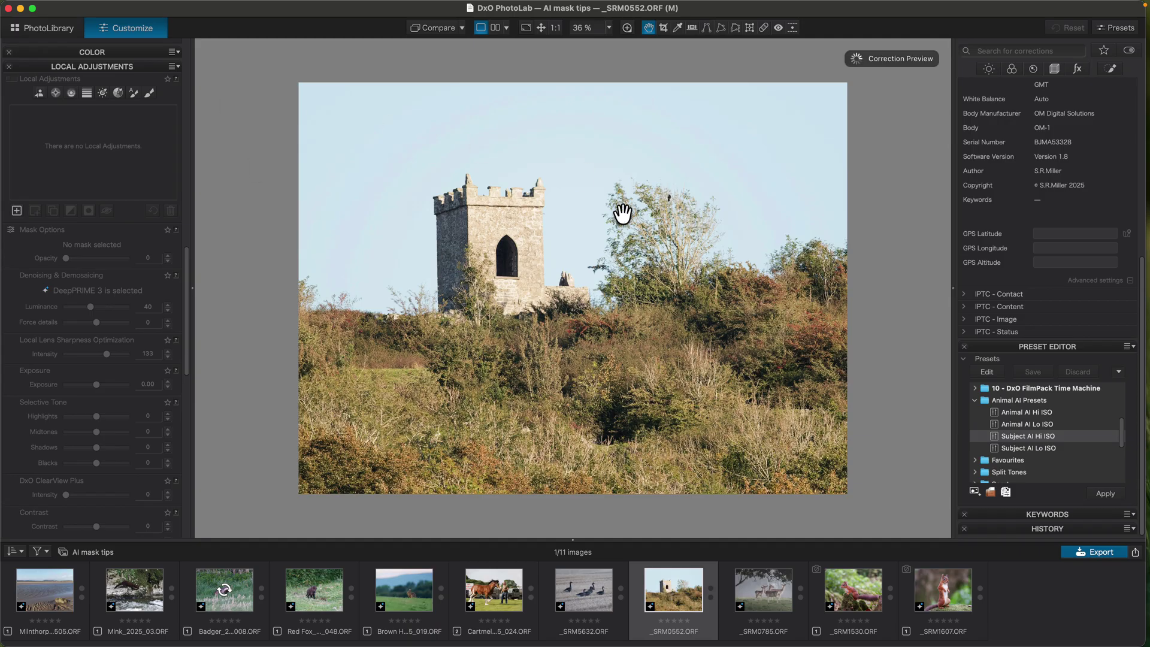
click(40, 94)
click(576, 529)
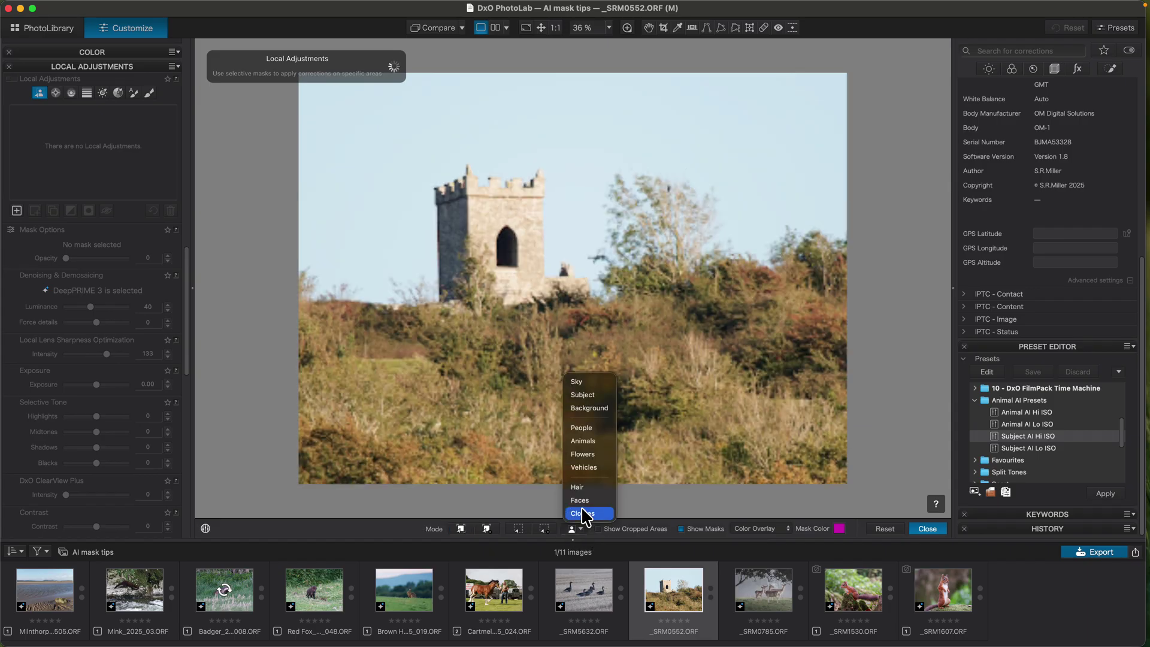
click(578, 384)
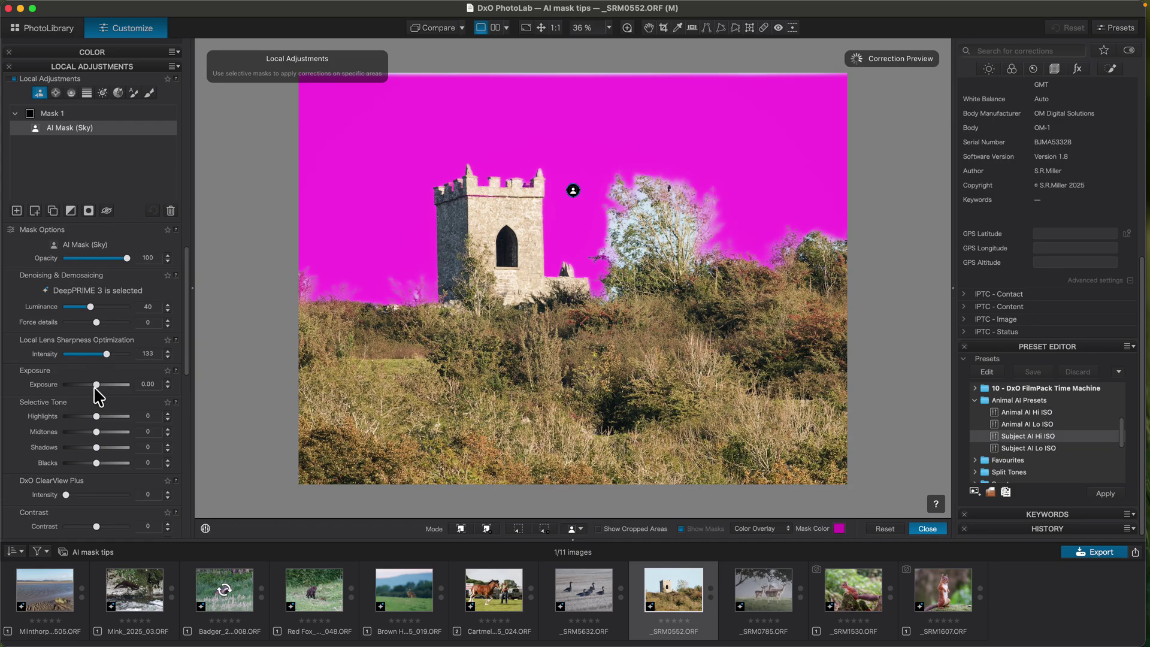
Preview the Sky mask with Exposure at -3.05 and the mask overlay hidden, and reset the local adjustments.
drag(96, 385, 73, 386)
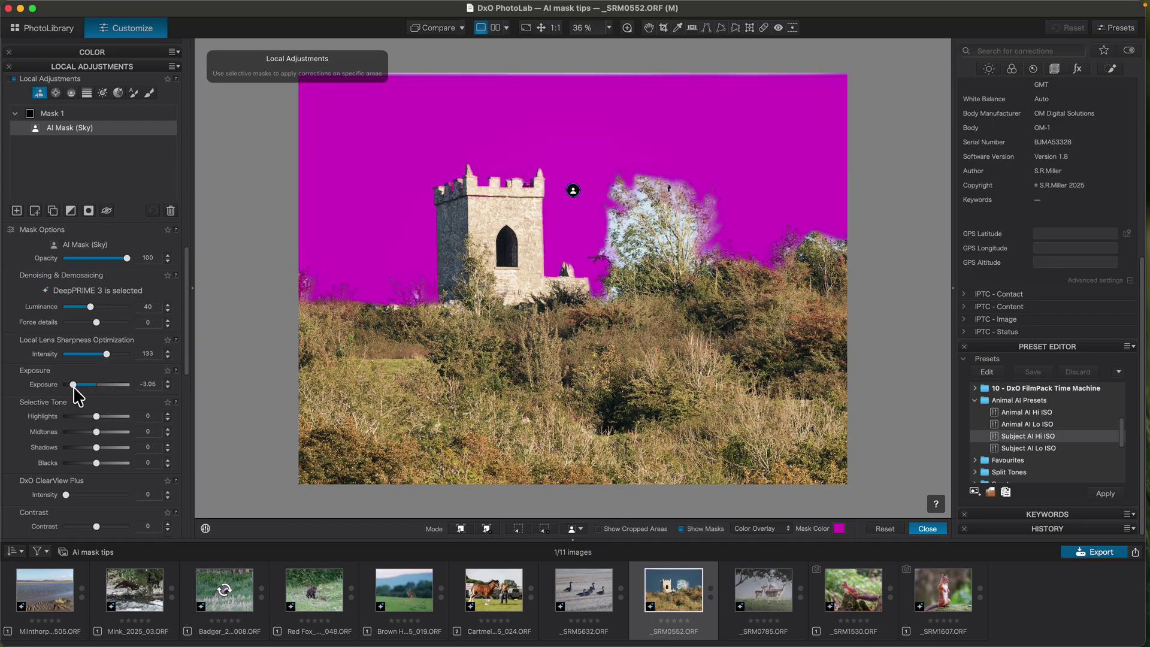
click(681, 529)
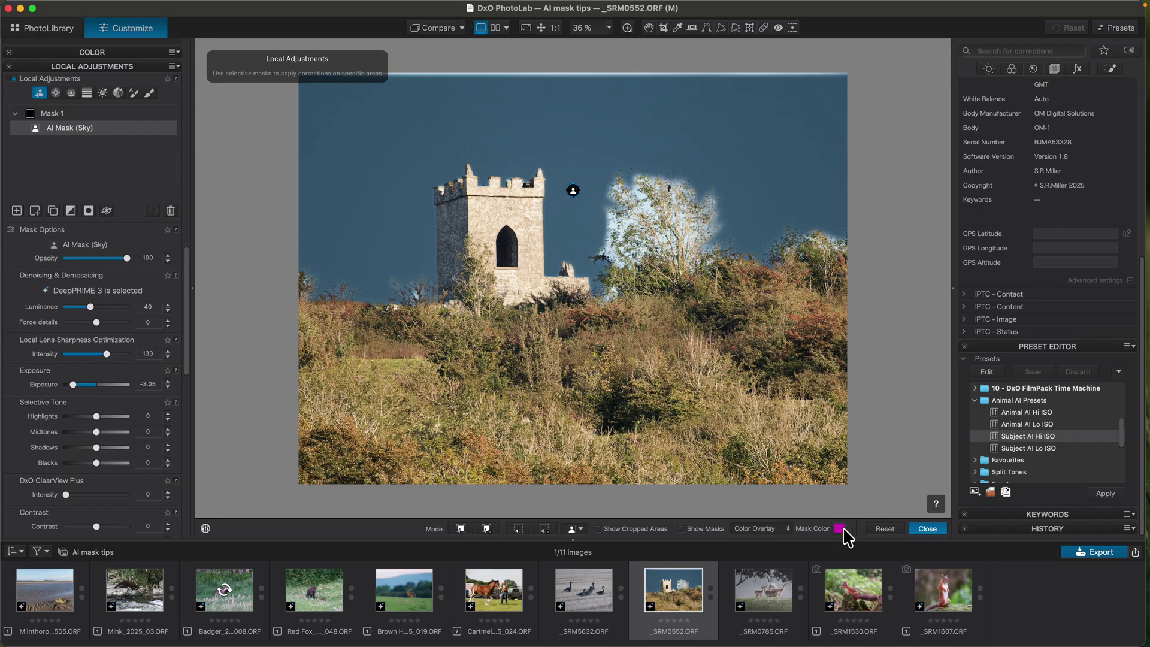
click(885, 528)
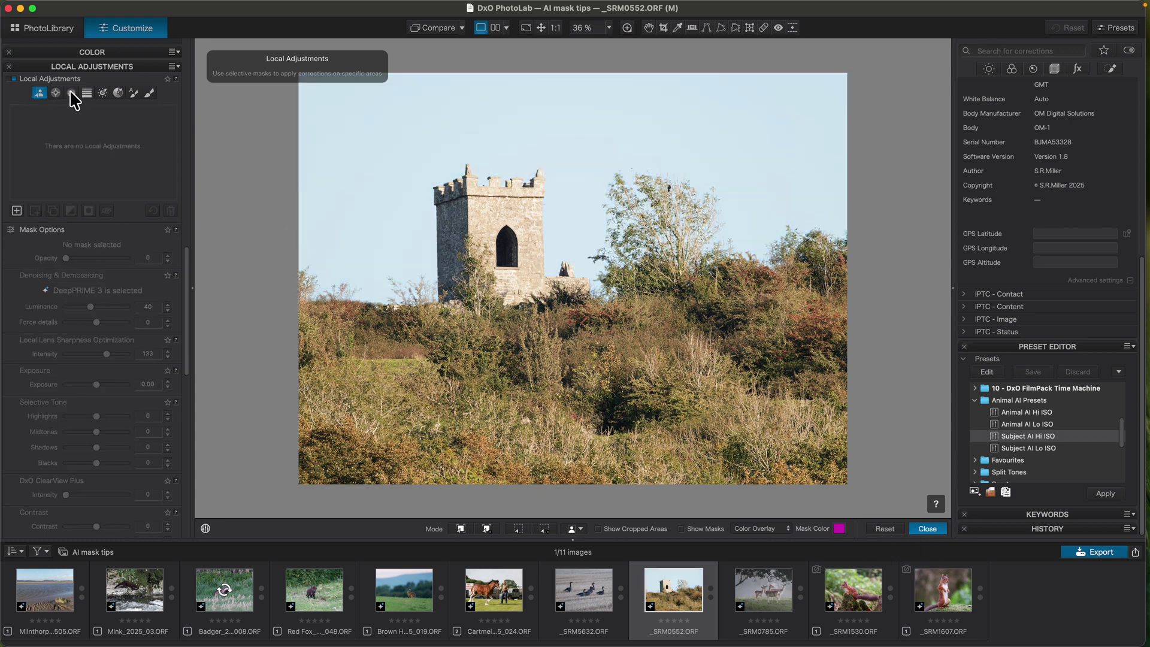
Darken the tower photo's sky using a Control Line mask with Chroma 63 and Exposure -1.42, and delete that mask.
click(72, 94)
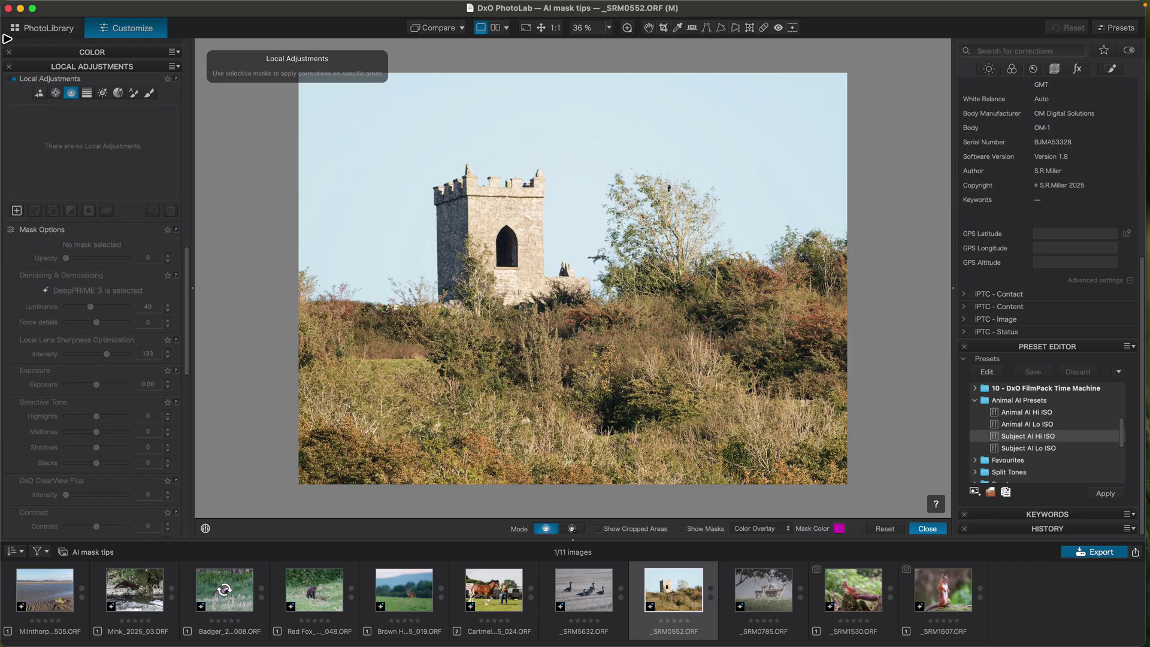
drag(575, 229, 581, 368)
mouse_move(97, 286)
mouse_down()
mouse_move(100, 303)
mouse_move(106, 286)
mouse_up()
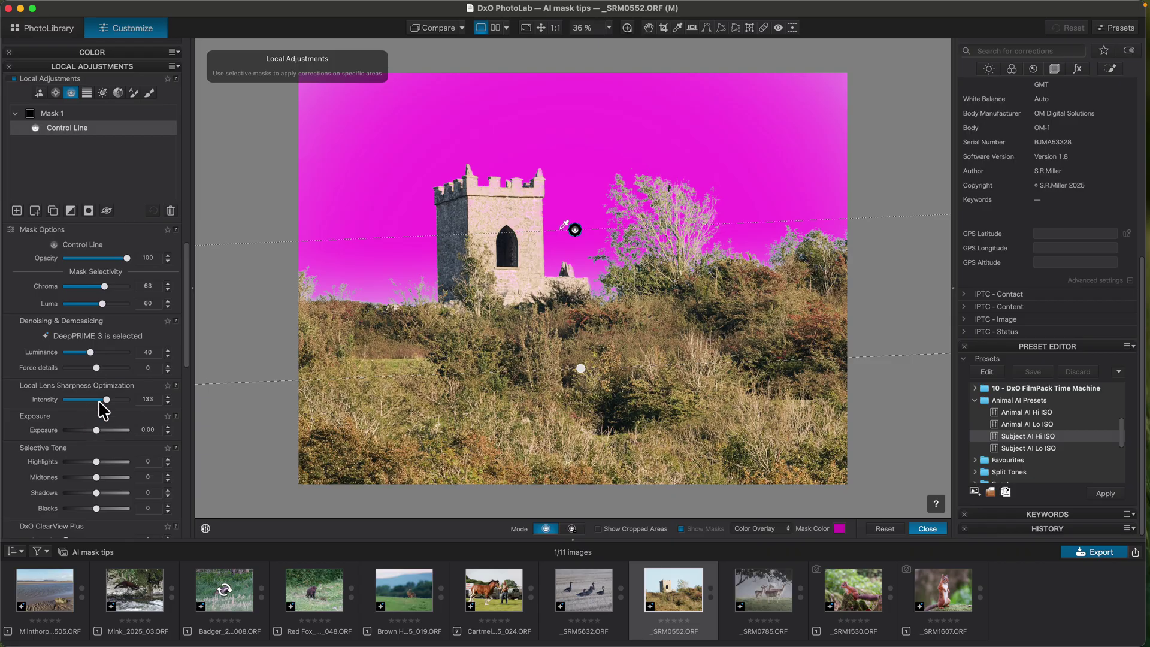
drag(97, 431, 84, 431)
click(924, 529)
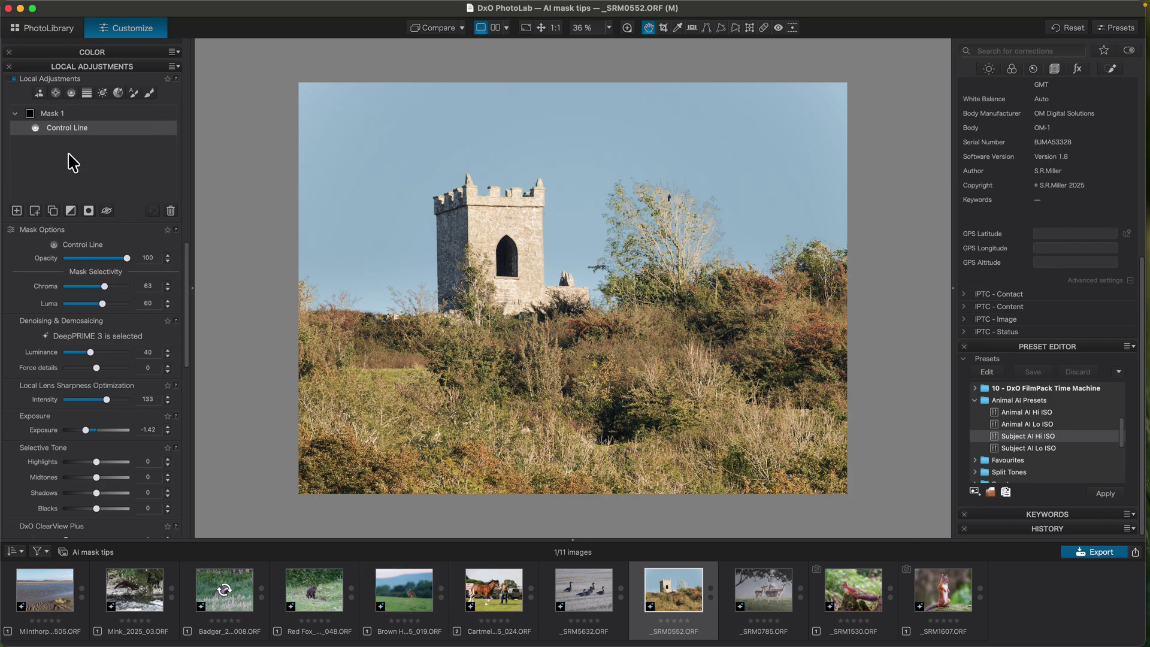
click(171, 210)
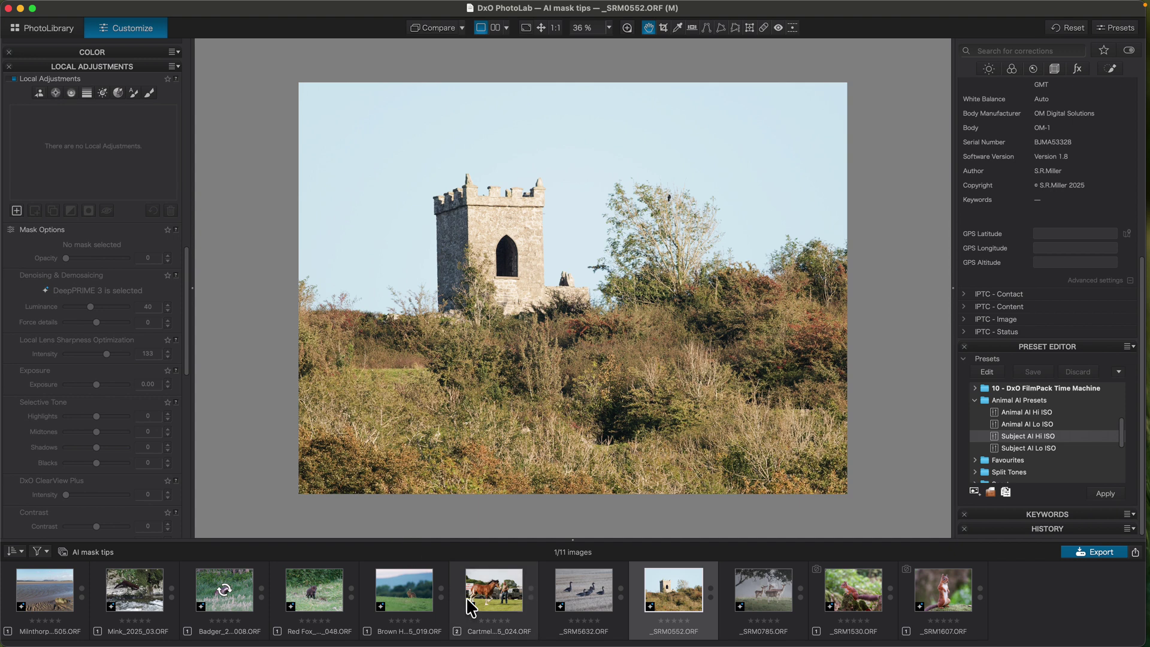
Open the squirrel photo _SRM1530.ORF for AI masking and review the predefined mask categories without applying one.
click(764, 592)
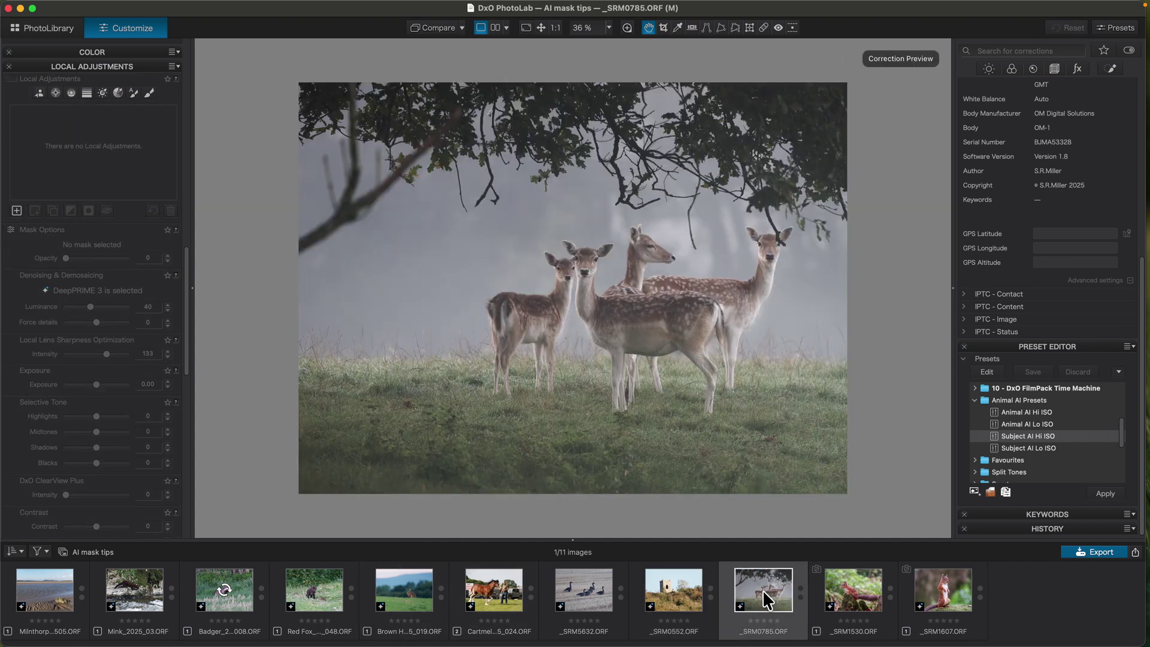
click(858, 596)
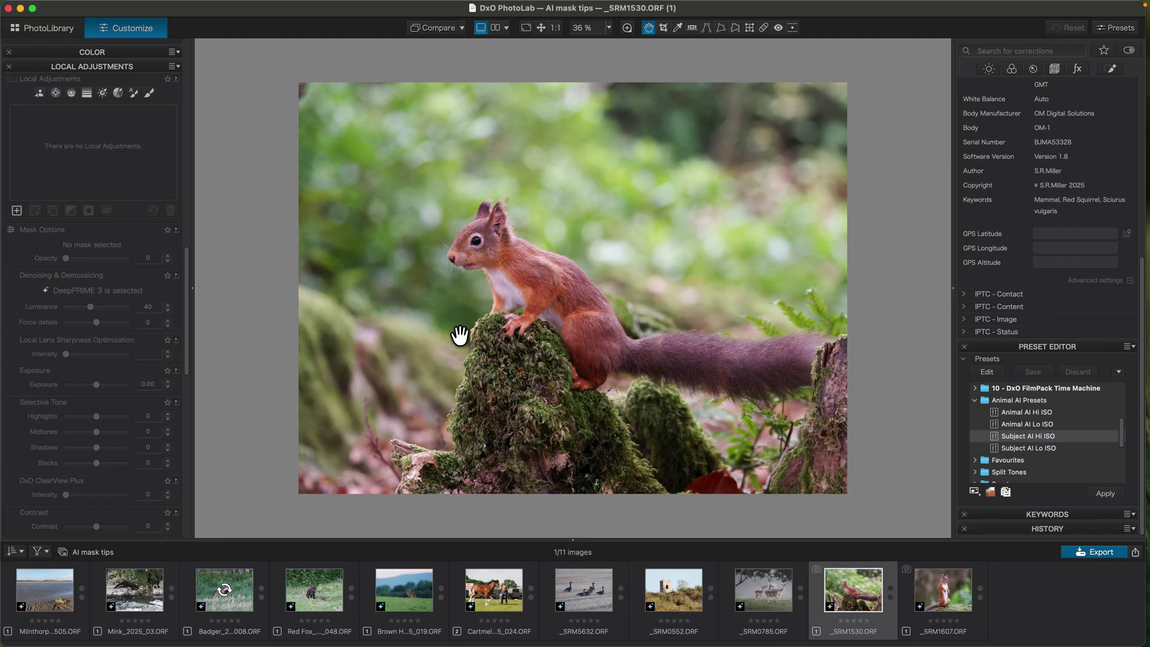
click(40, 95)
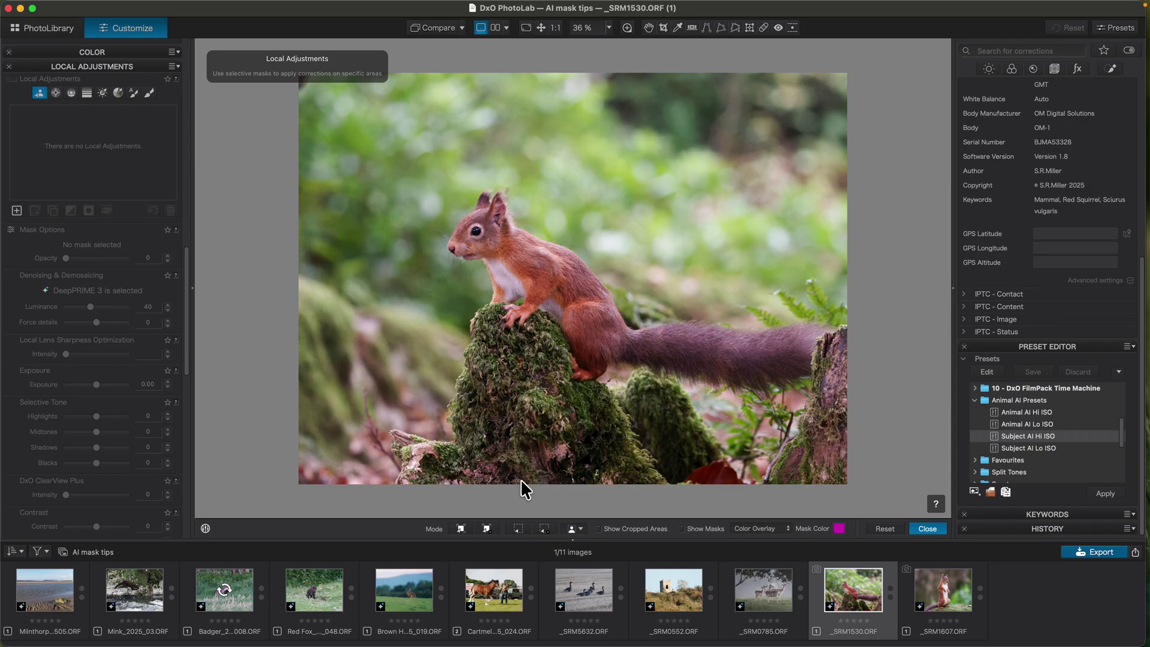
click(577, 530)
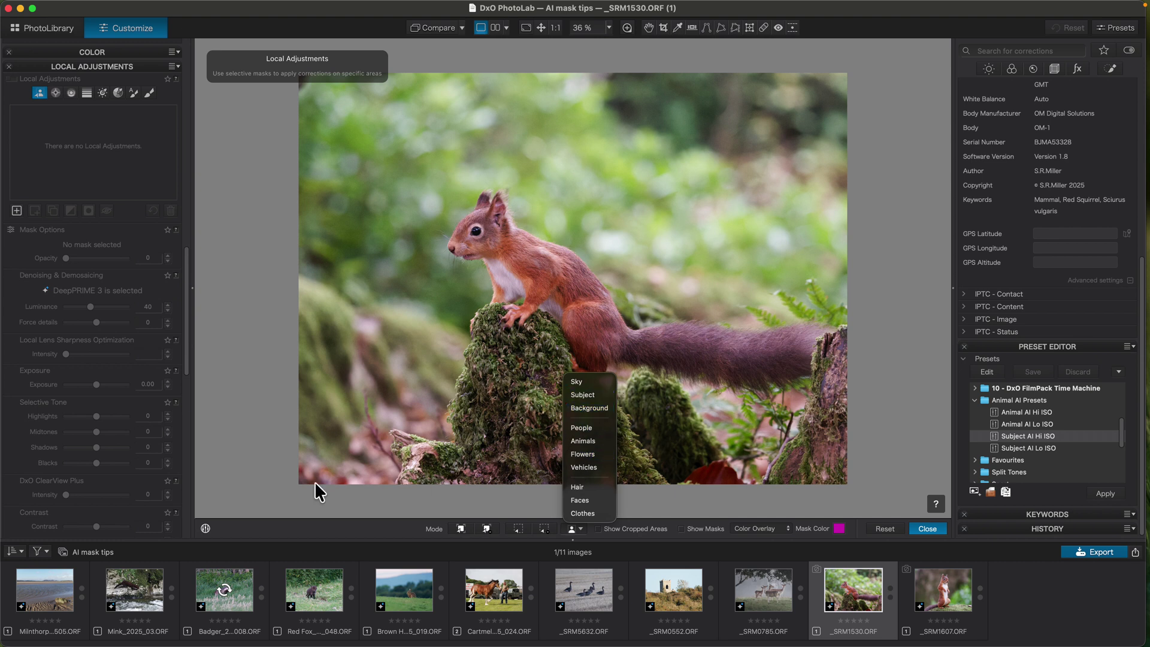
click(239, 376)
Create separate AI masks by direct selection on the crouching squirrel and on the mossy stump under it.
click(461, 529)
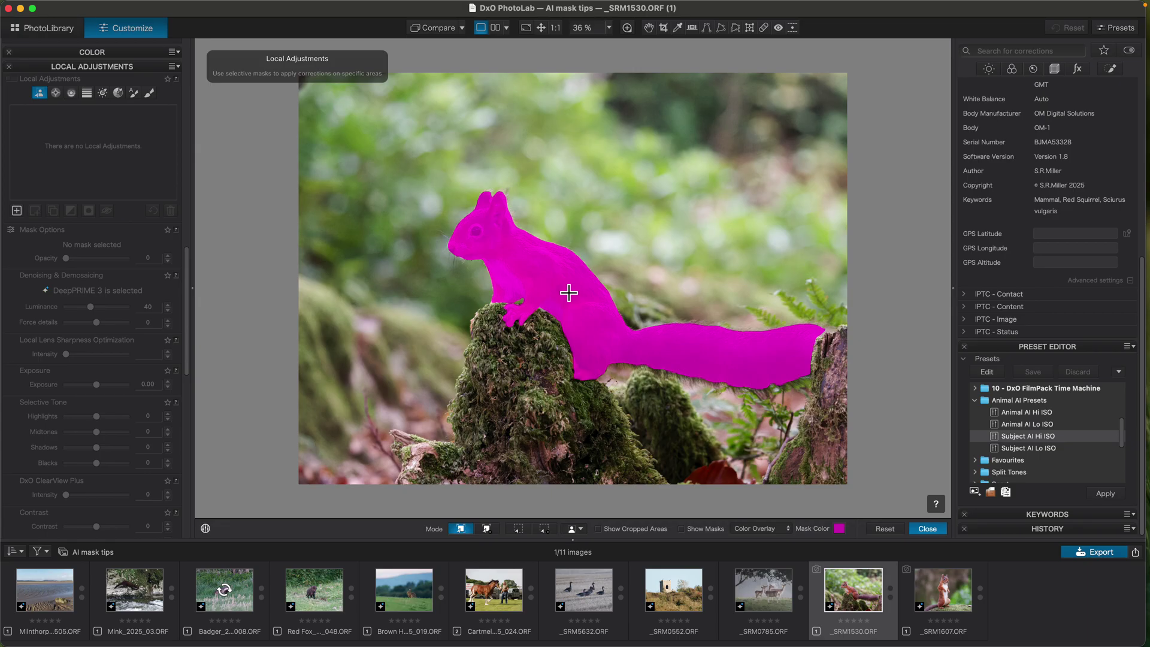
click(569, 293)
click(525, 387)
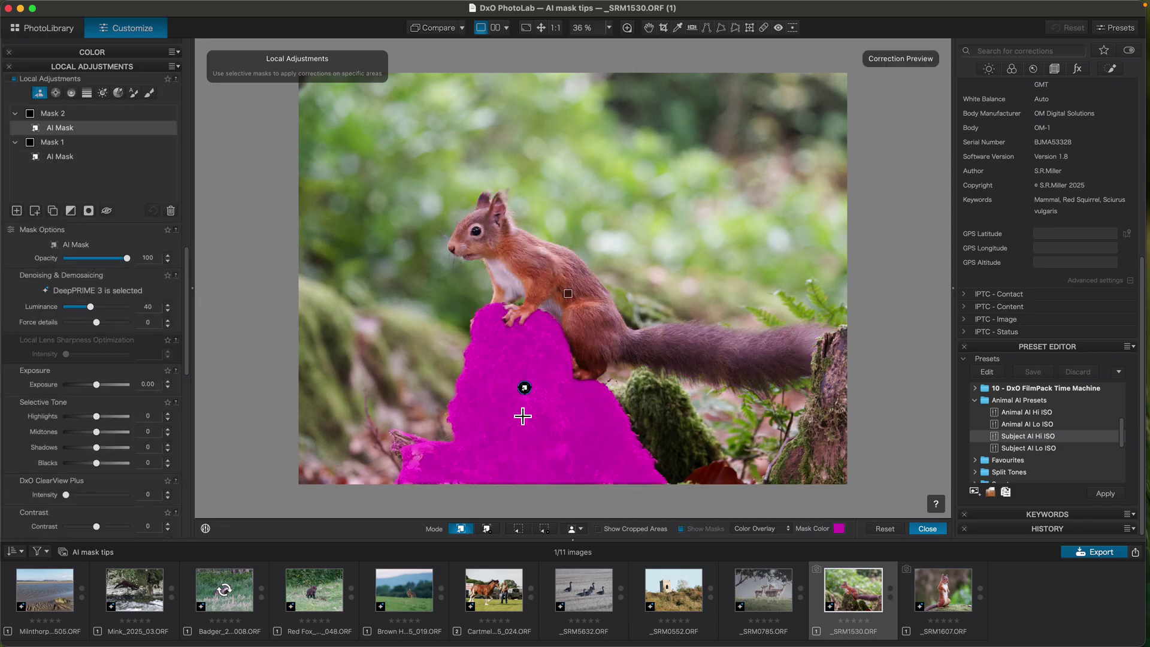
Combine the stump's AI mask with the squirrel's mask in Mask 1, and reset the local adjustments.
drag(60, 127, 57, 150)
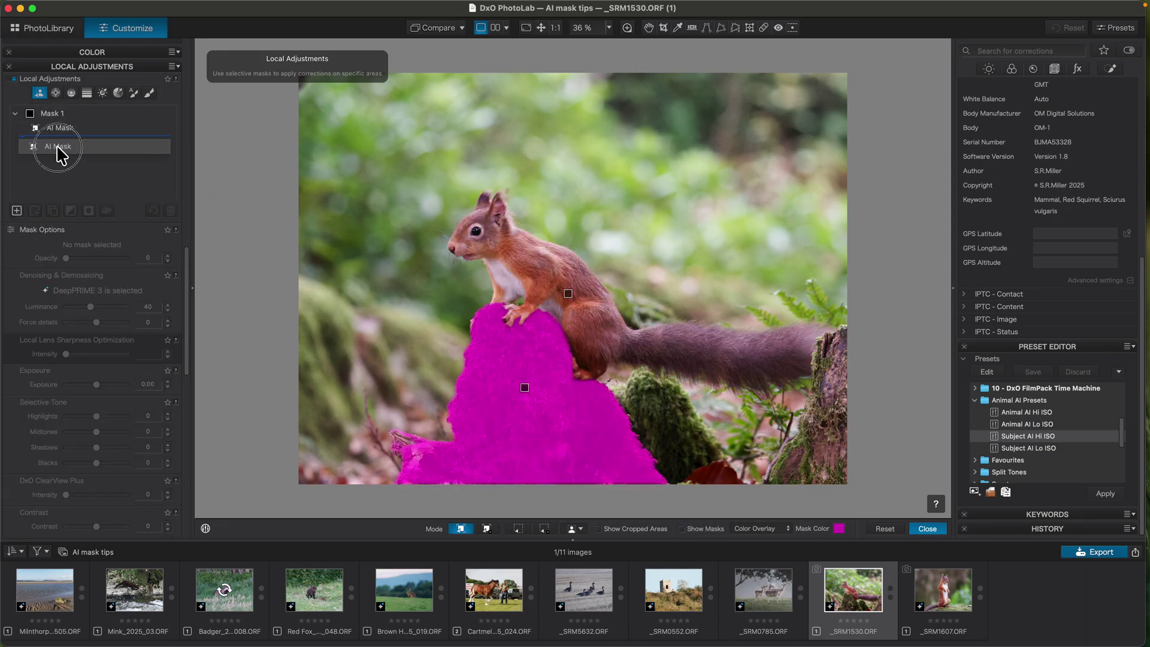
click(48, 115)
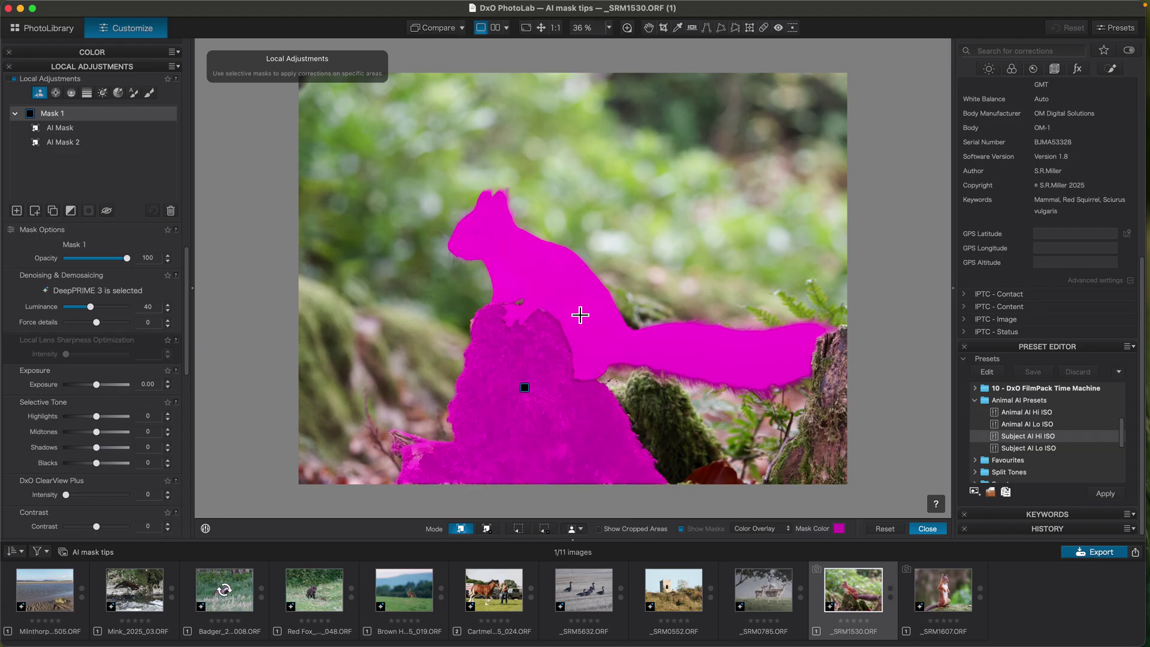
click(926, 529)
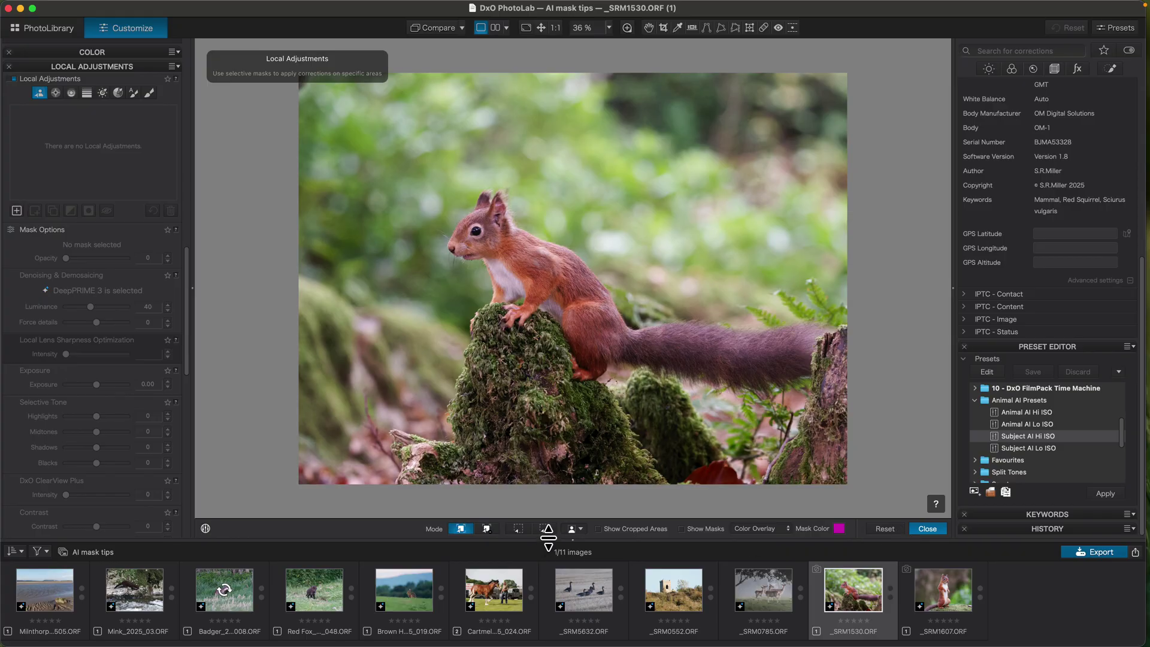
Apply the Subject AI Hi ISO preset to the squirrel photo, inspect its Background and Subject masks, and reset the local adjustments.
click(575, 531)
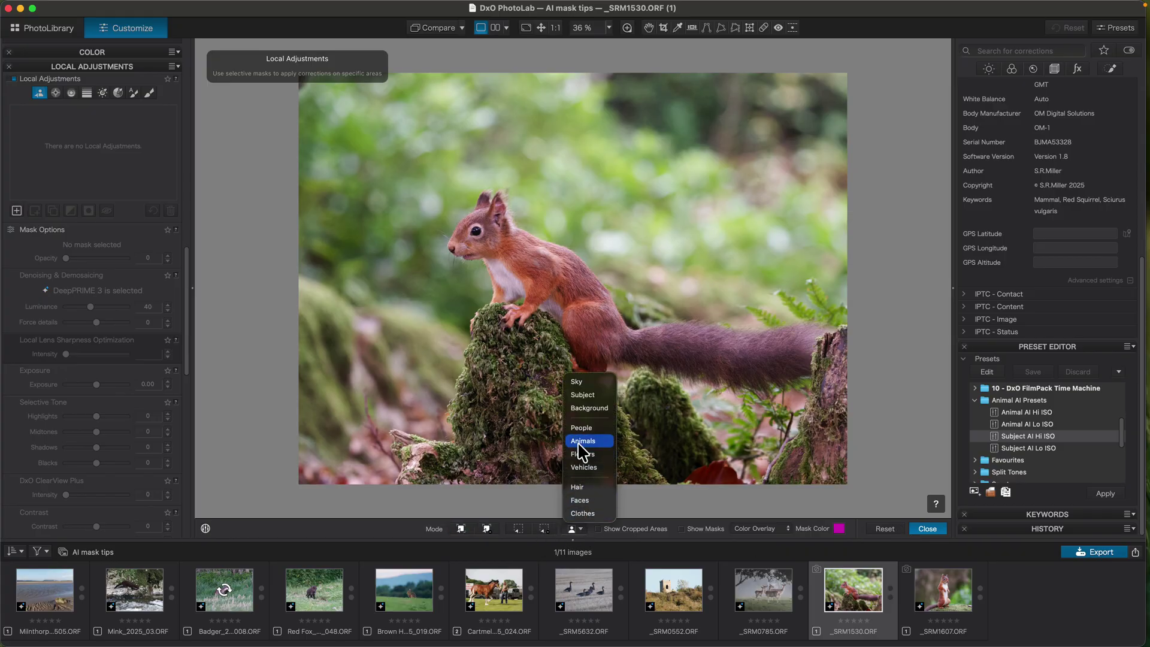
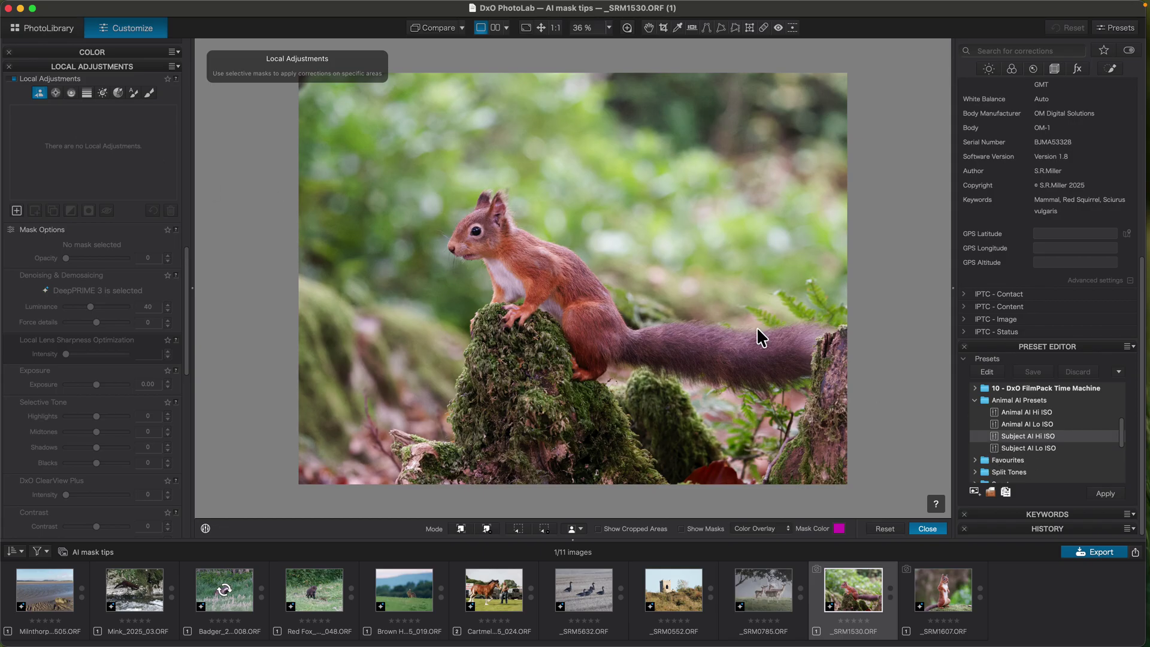
click(1106, 495)
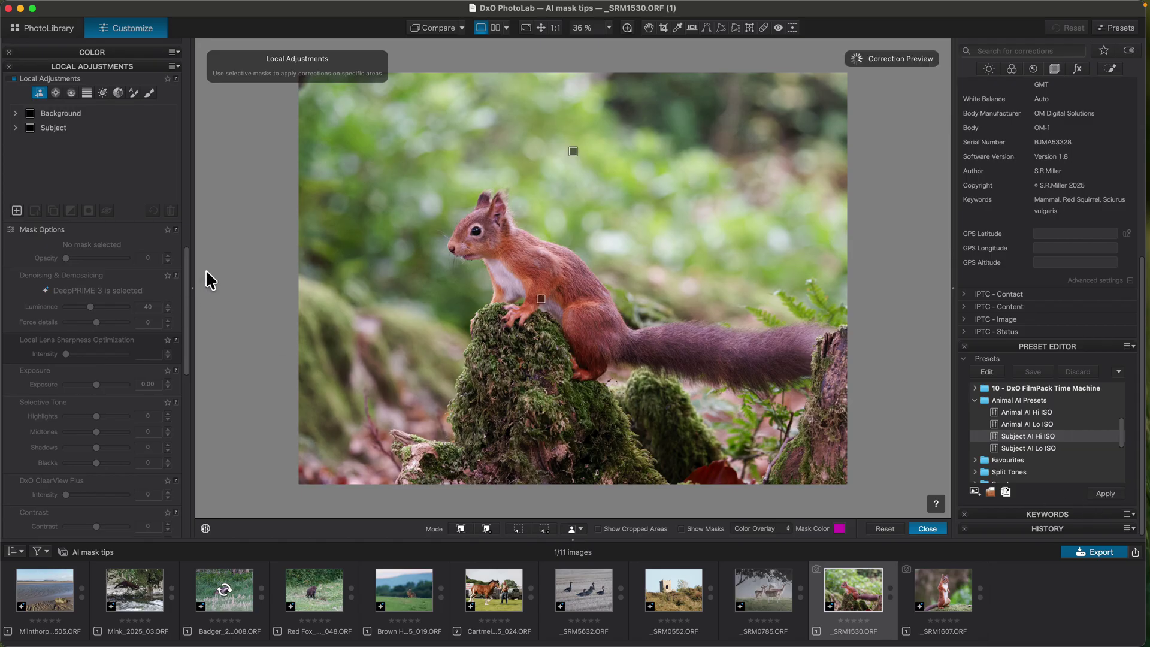
mouse_move(143, 112)
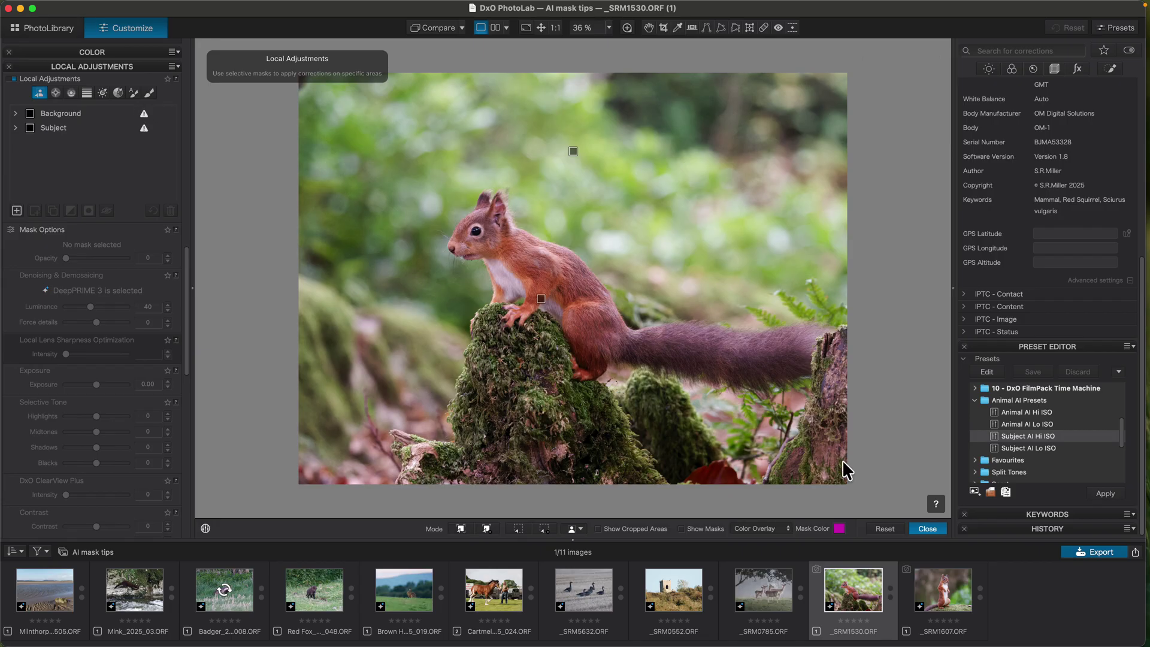
click(897, 528)
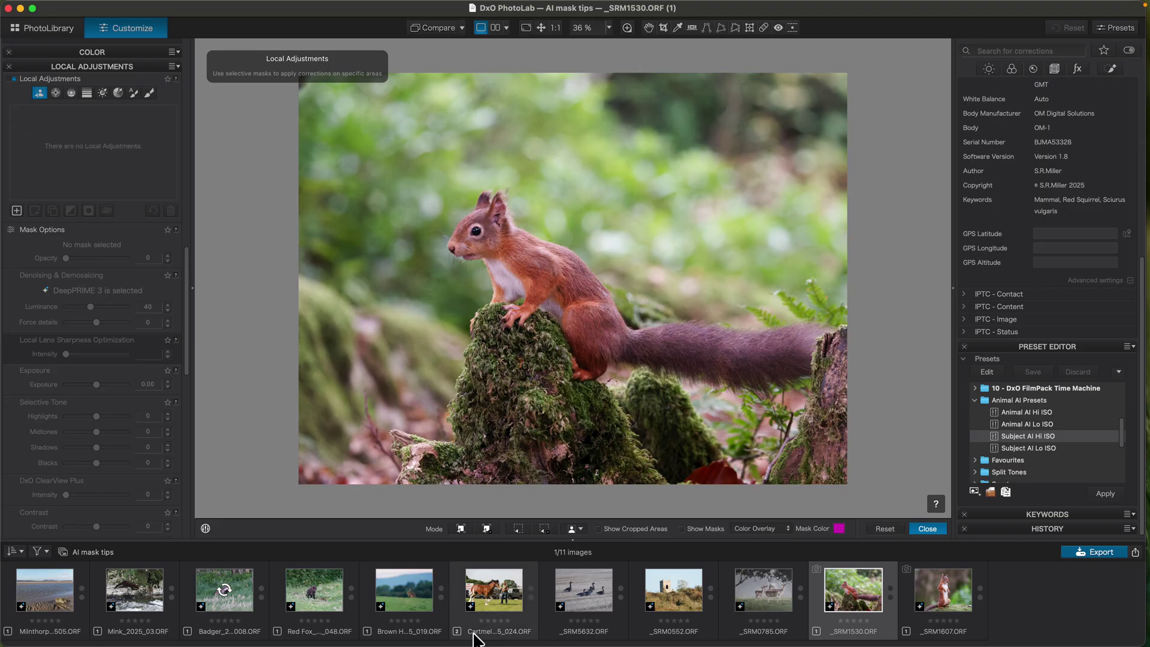
Apply the Subject AI Hi ISO preset to Brown Hare_2025_019.ORF, reset its local adjustments, and exit the local adjustments.
click(408, 584)
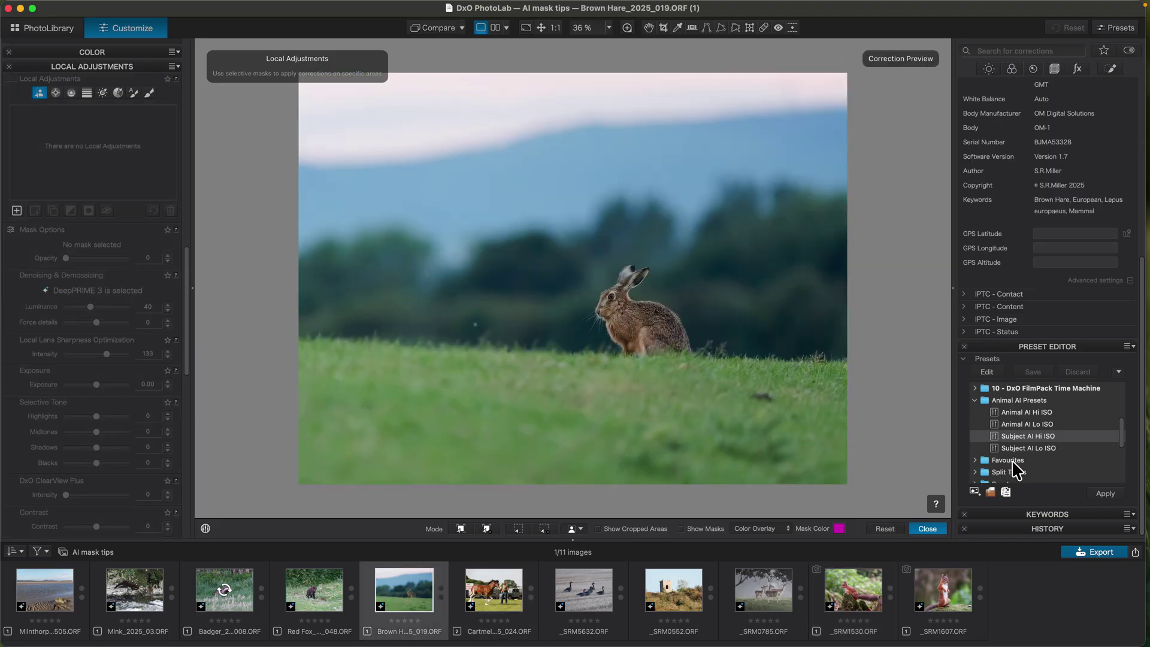
click(1106, 494)
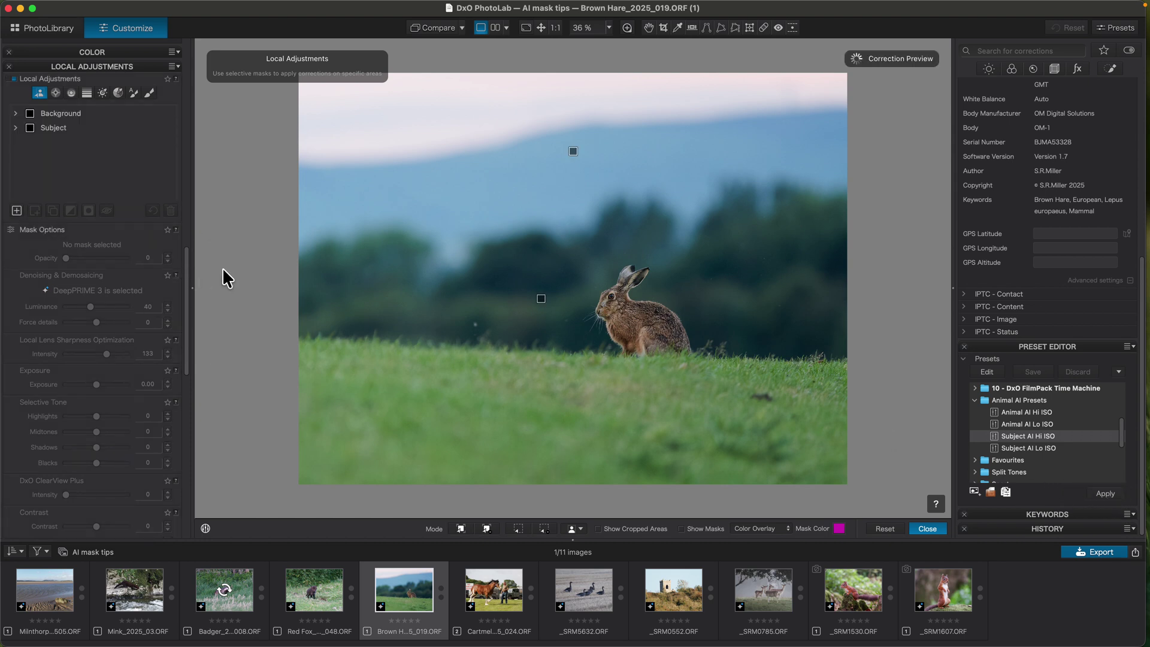
mouse_move(57, 114)
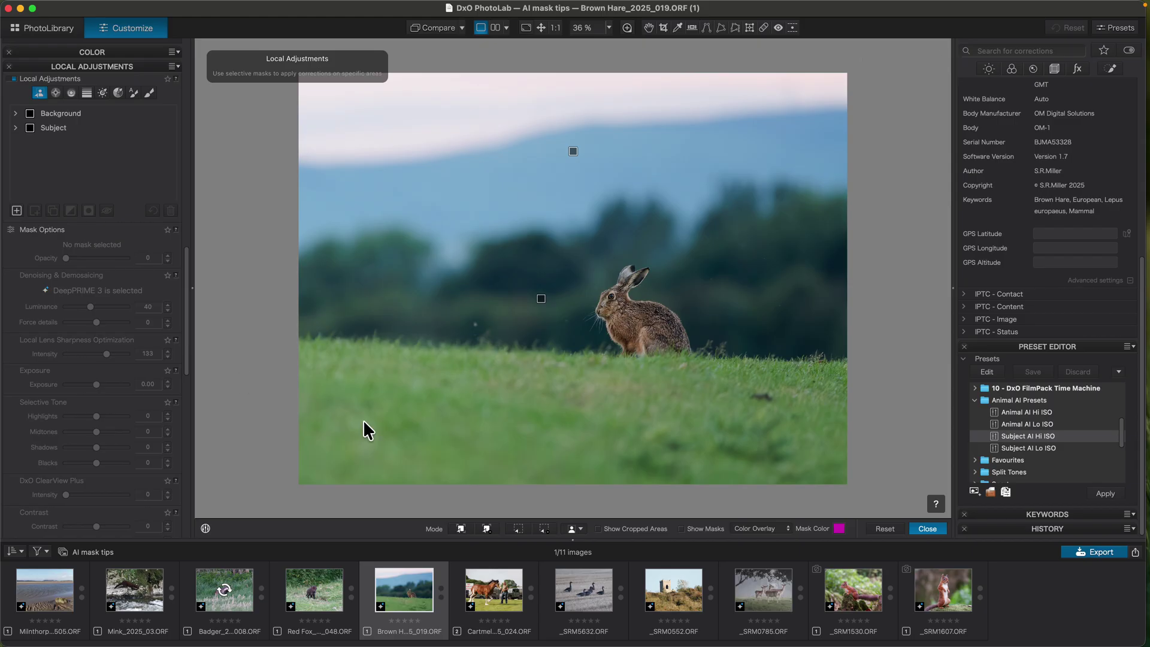
click(885, 531)
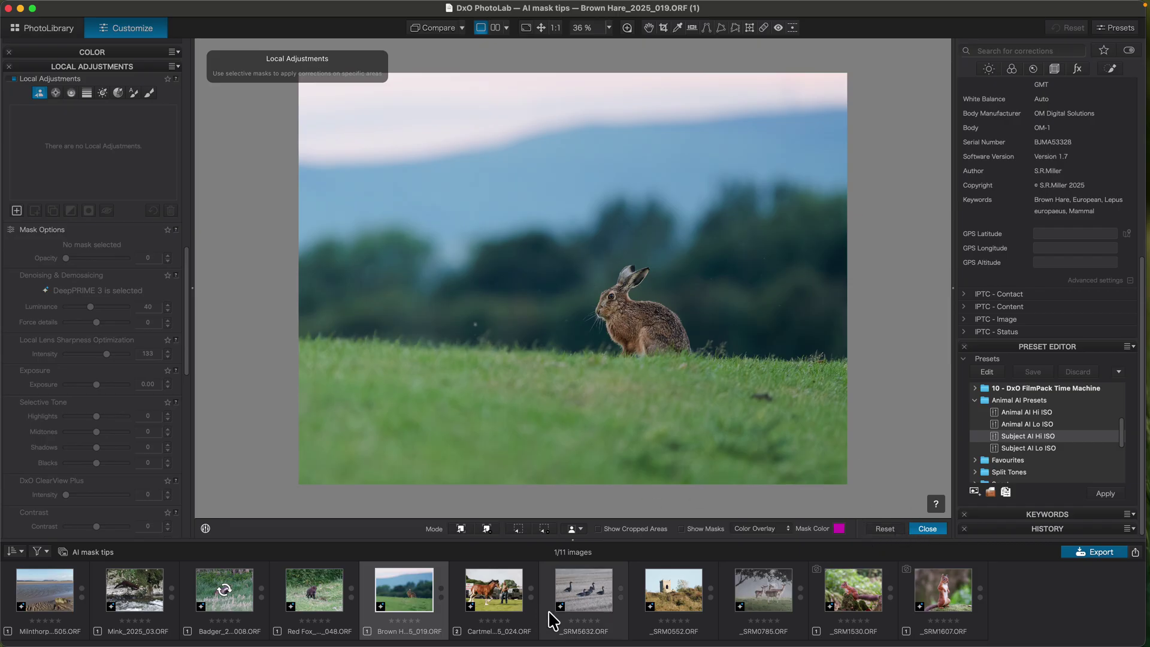
click(932, 529)
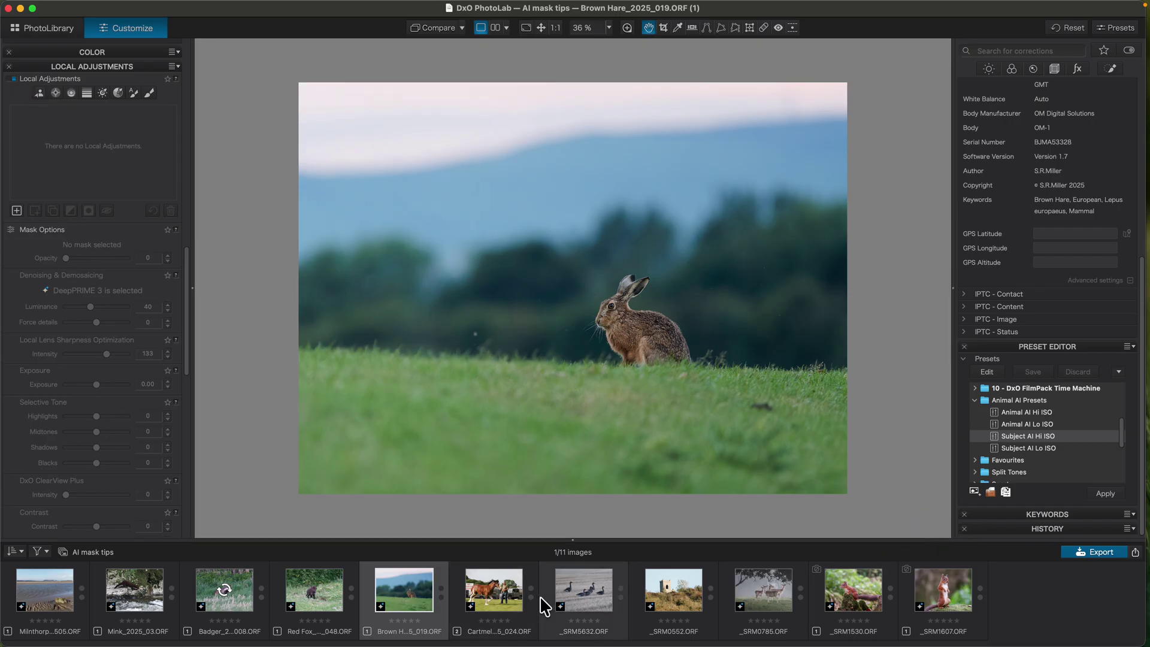
Open the geese photo _SRM5632.ORF for AI masking and preview the predefined Animals and Subject categories without applying one.
click(578, 592)
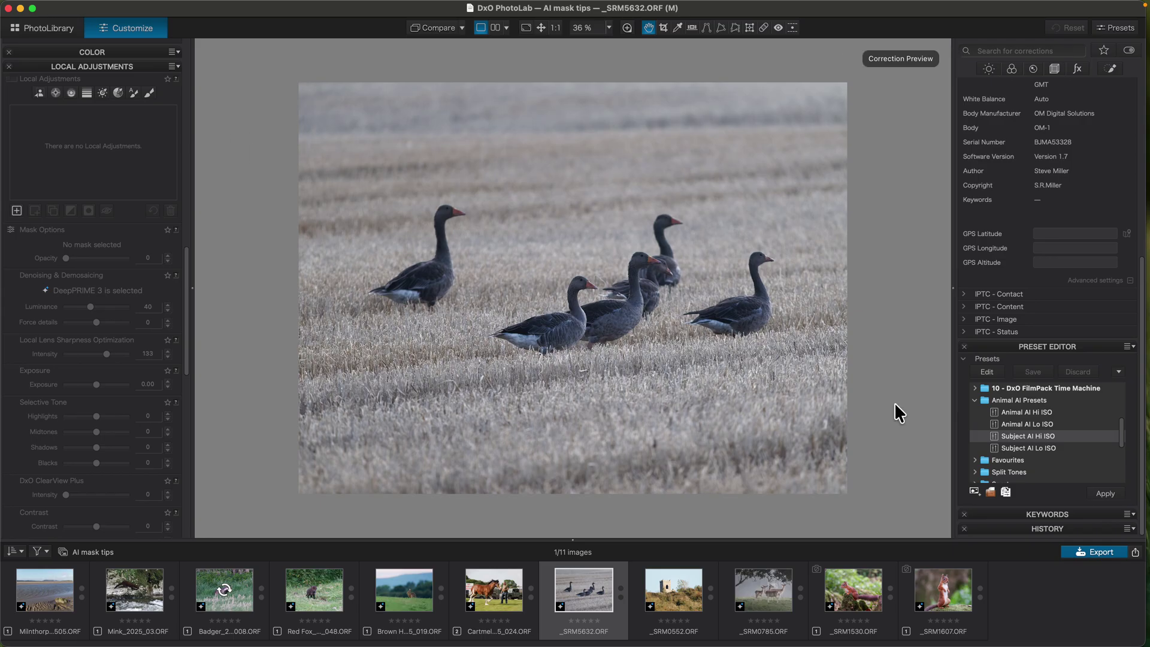
click(39, 93)
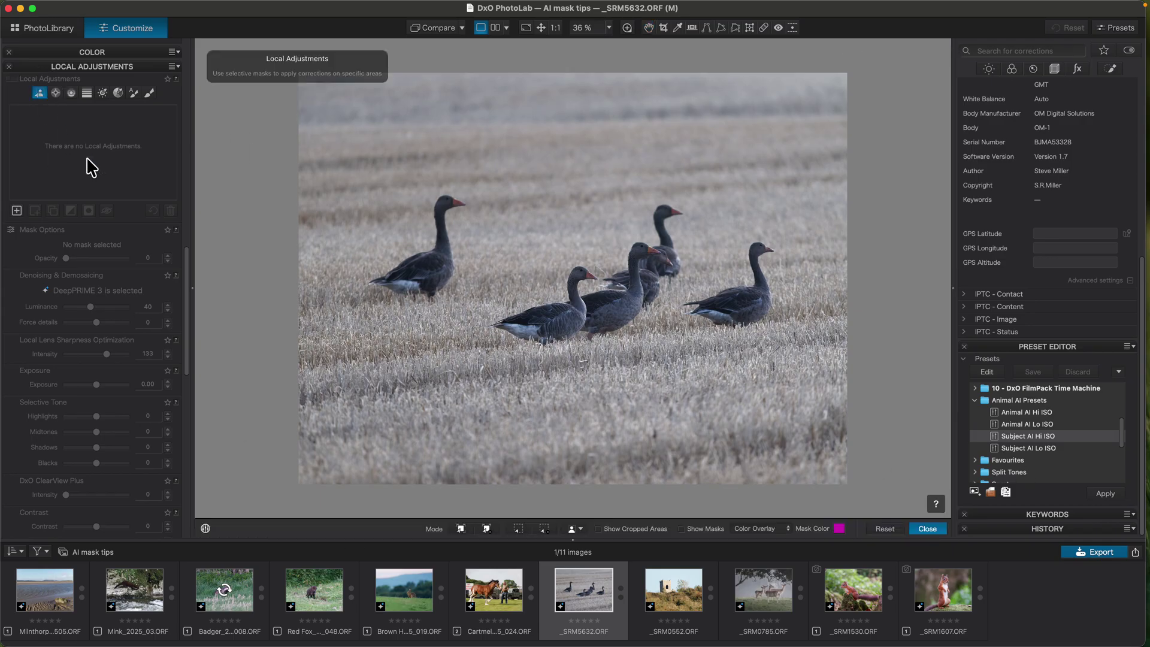
click(581, 530)
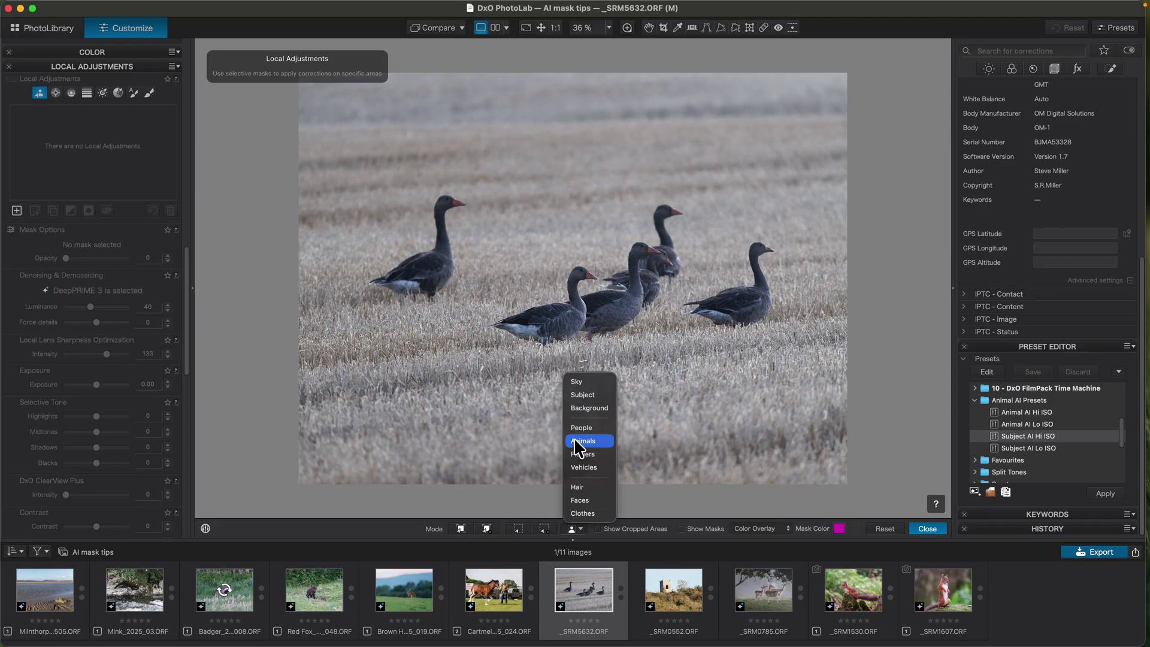
mouse_move(579, 447)
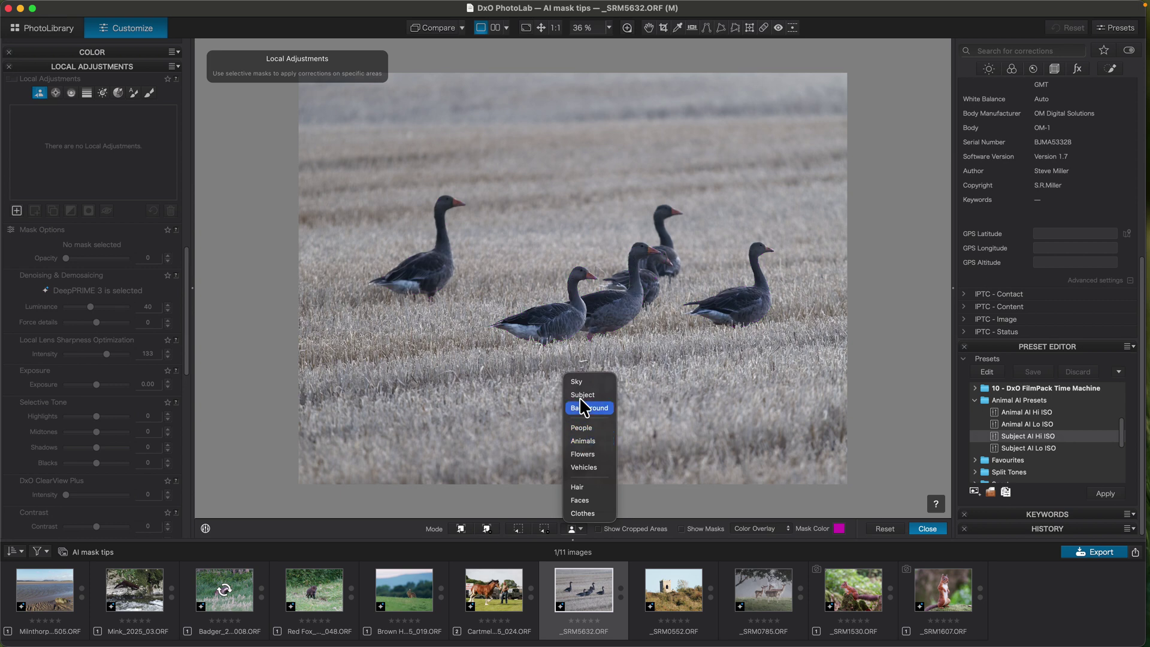
mouse_move(579, 397)
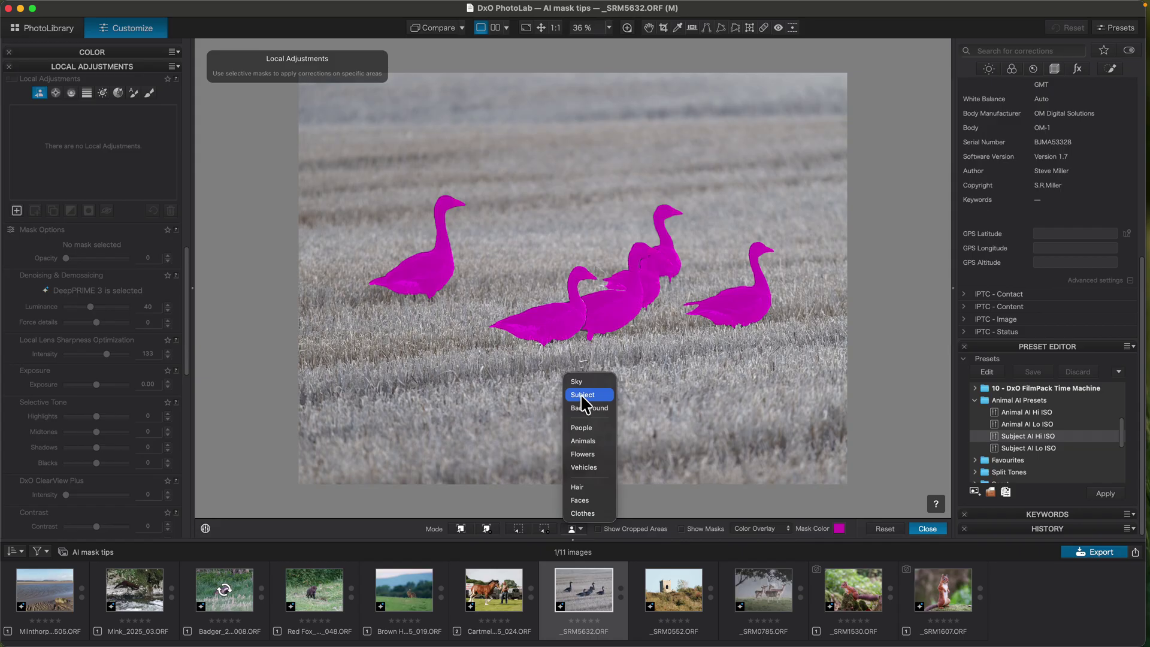
click(448, 508)
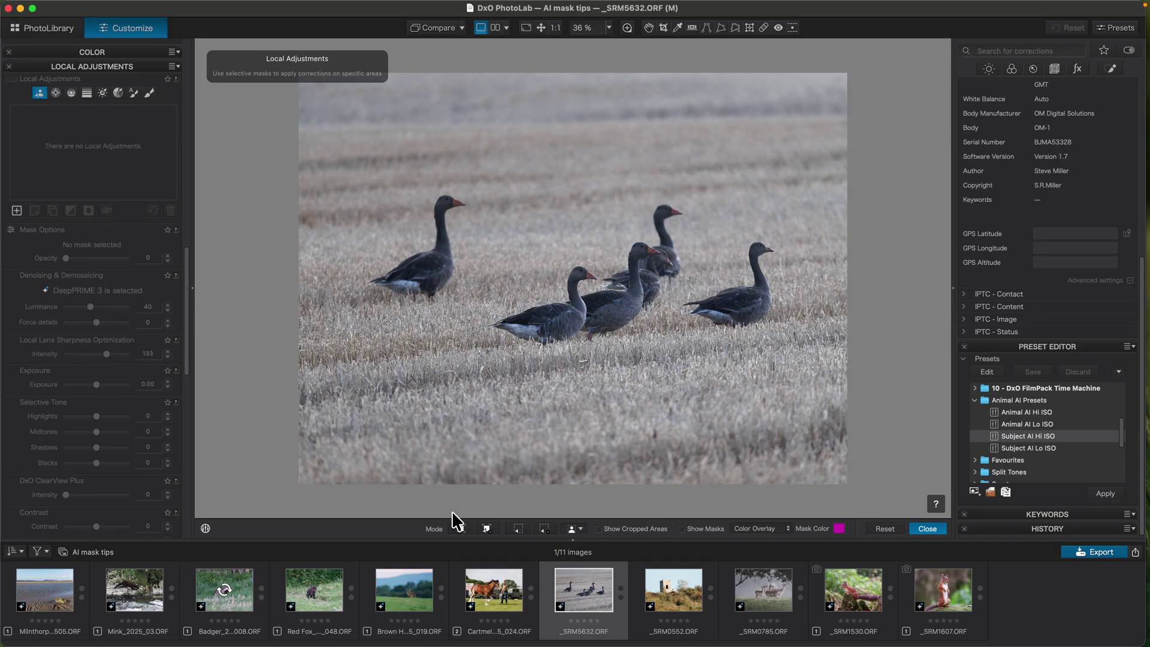
Try to mask all the geese with a loose AI box selection around the whole group, and delete that mask.
click(518, 529)
drag(327, 151, 446, 209)
drag(555, 251, 800, 401)
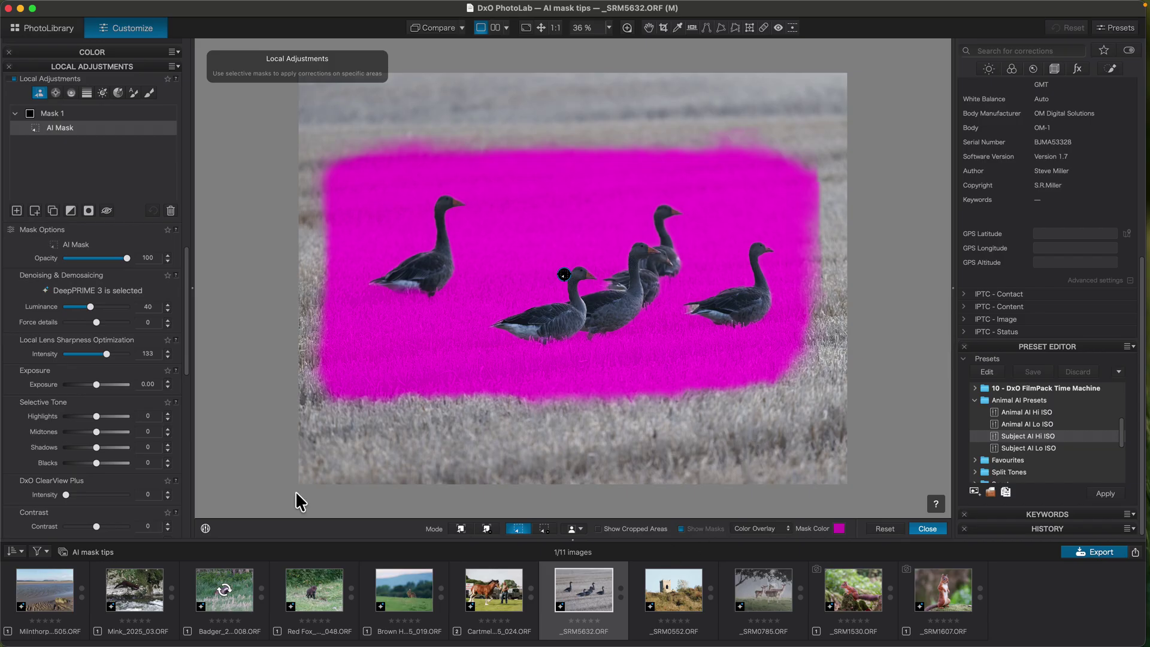
click(920, 531)
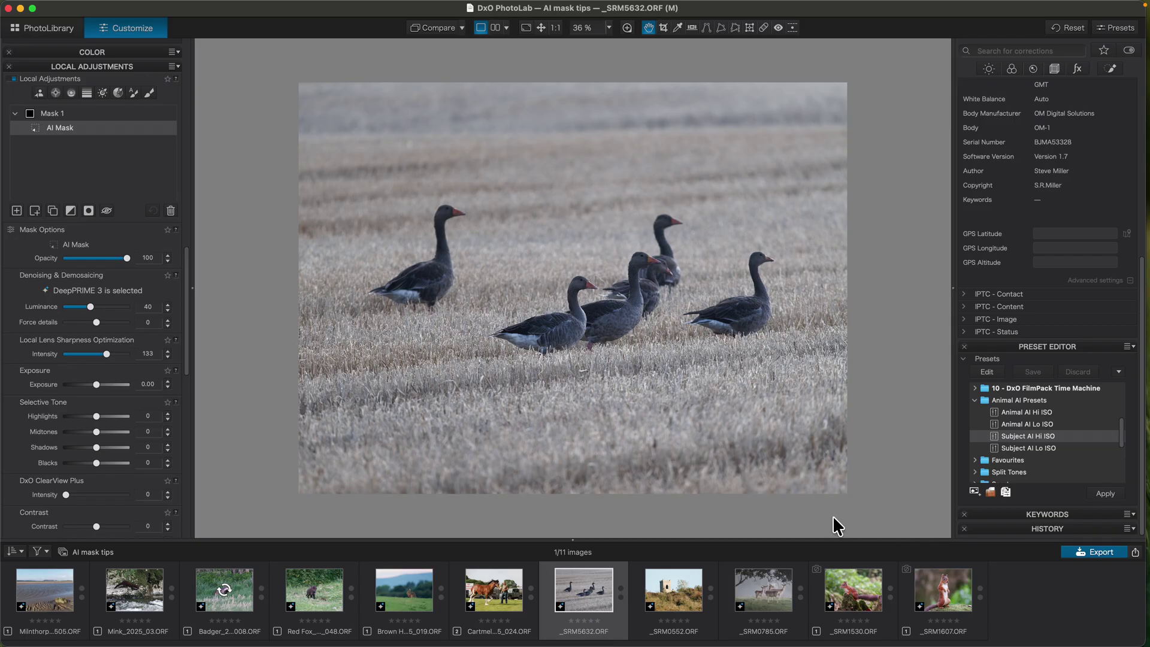
click(171, 211)
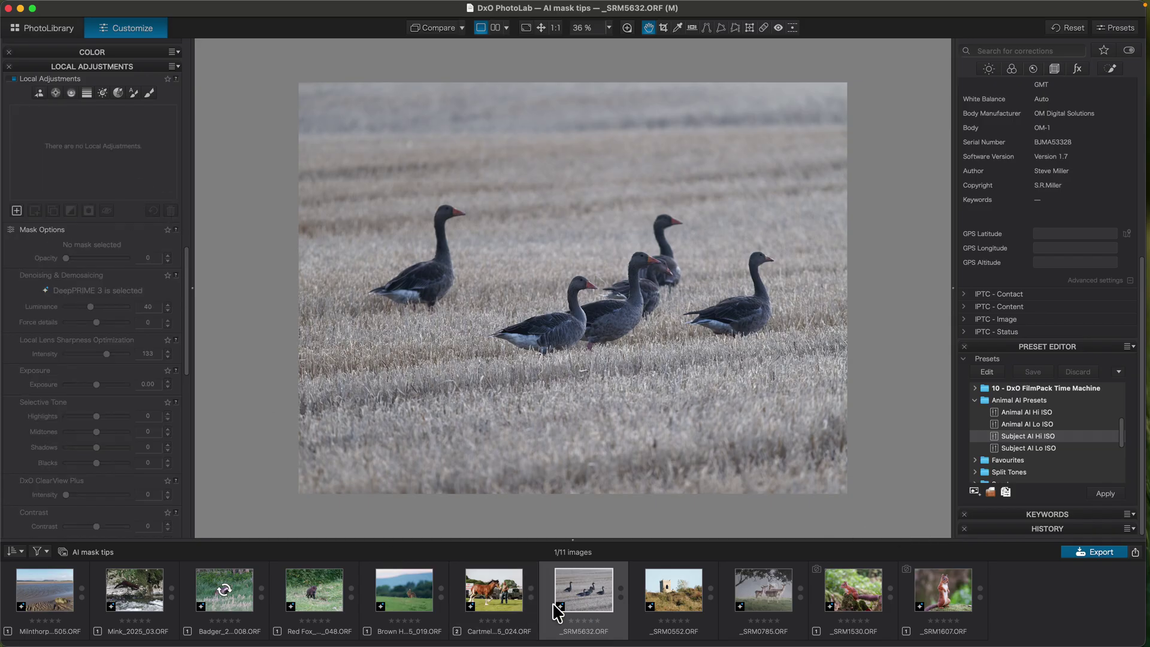
Create an AI mask of all the geese with a tighter box selection around the group, and delete that mask.
click(38, 94)
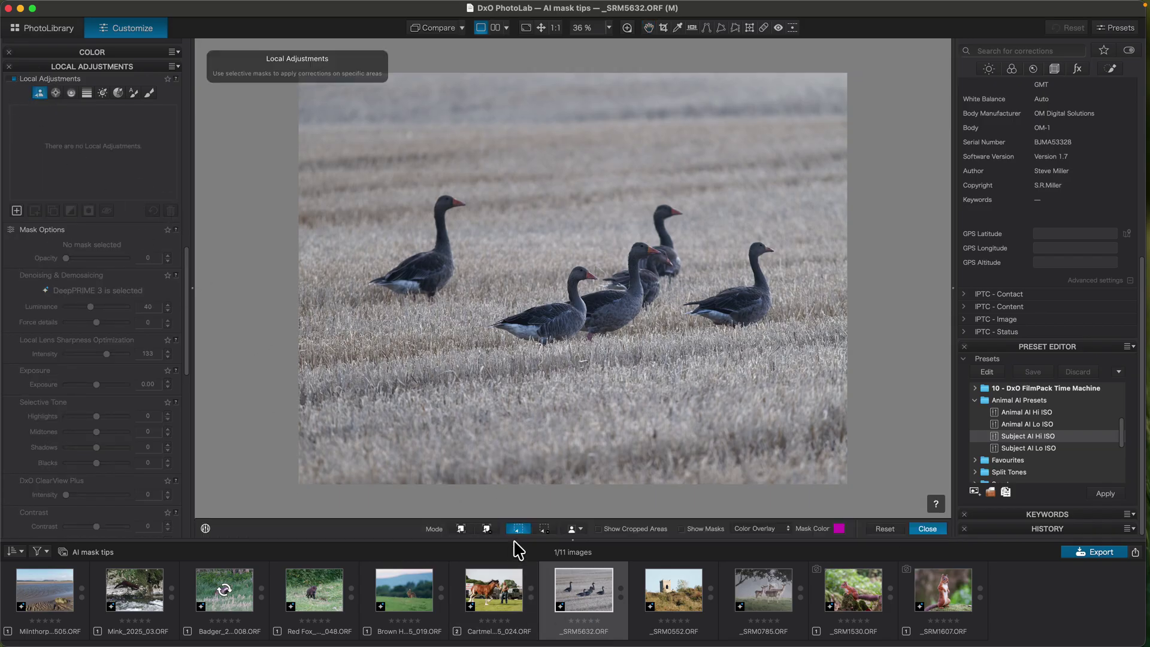
drag(367, 178, 796, 385)
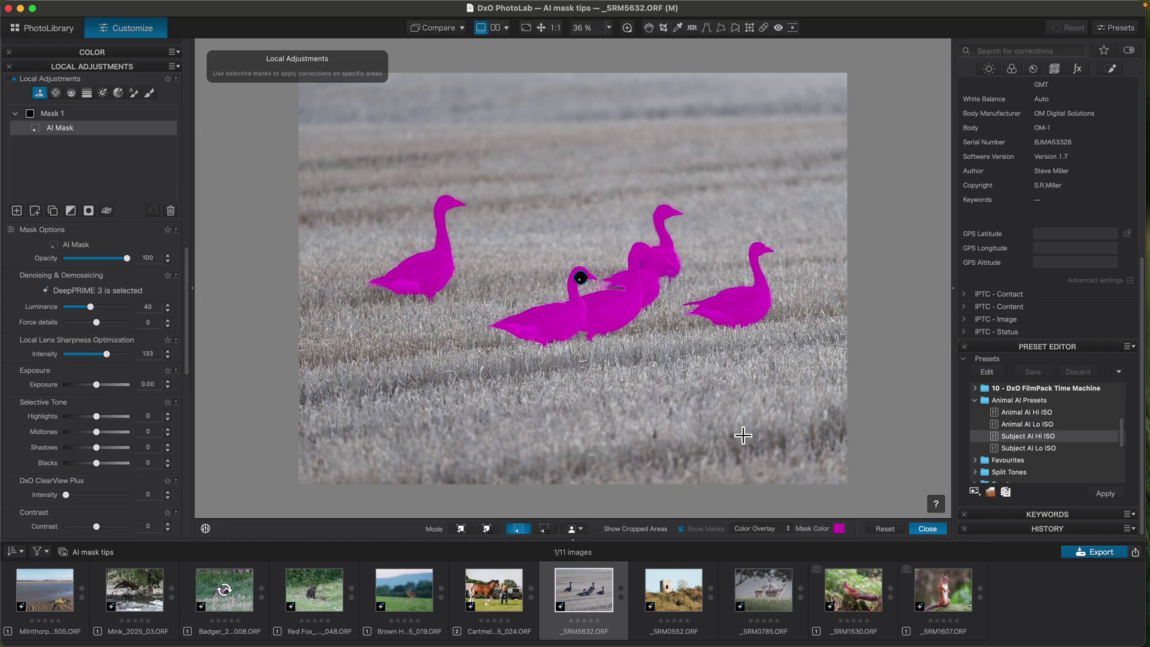
click(926, 529)
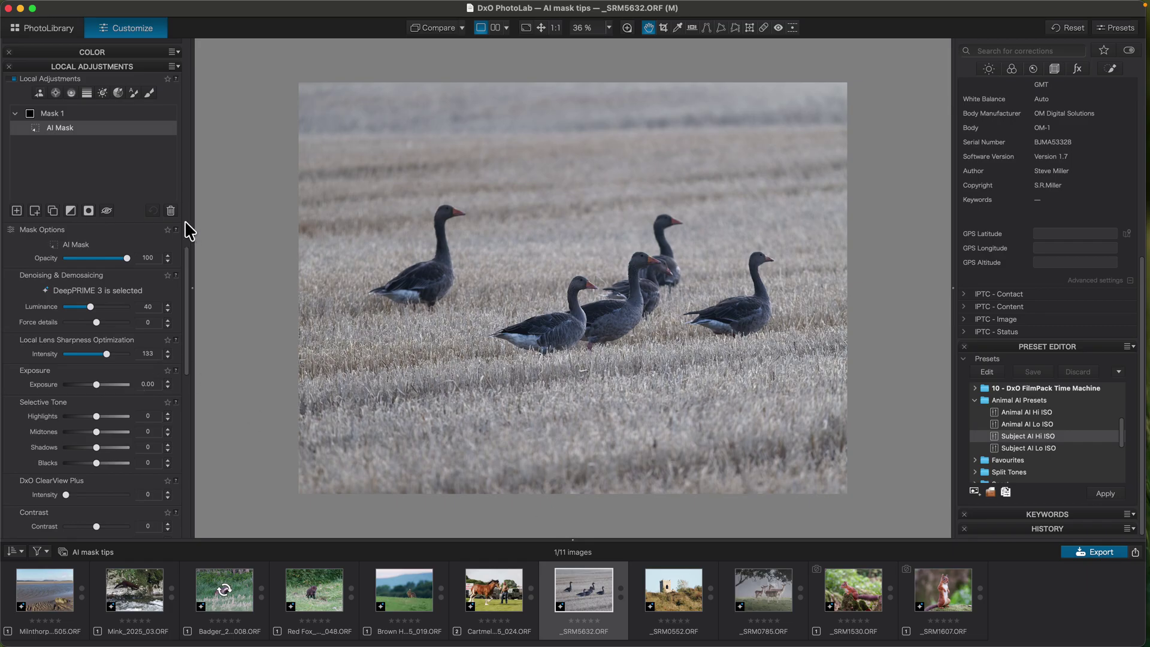
click(170, 210)
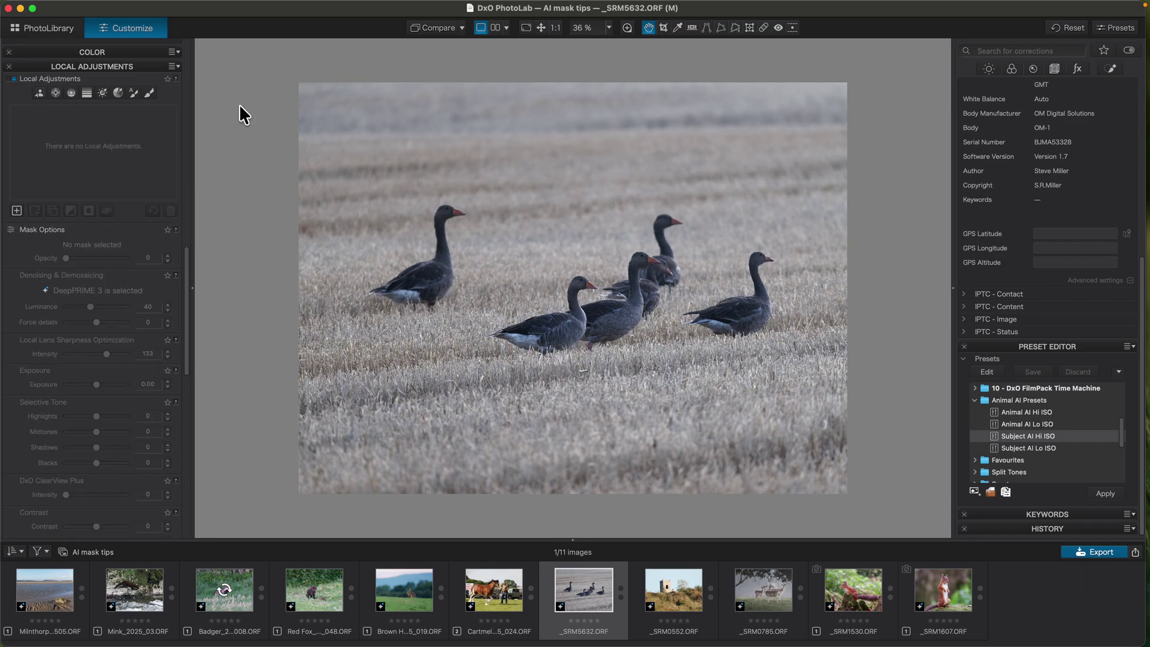
Create separate AI masks on the individual geese by direct selection, and reset the local adjustments.
click(39, 93)
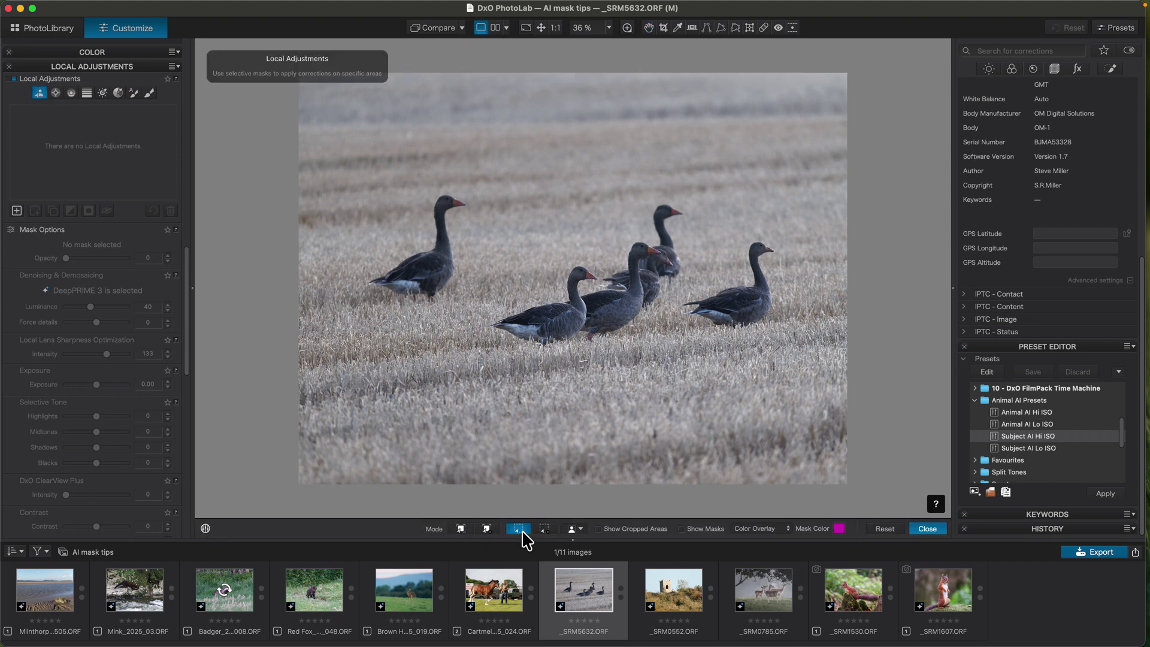
click(462, 531)
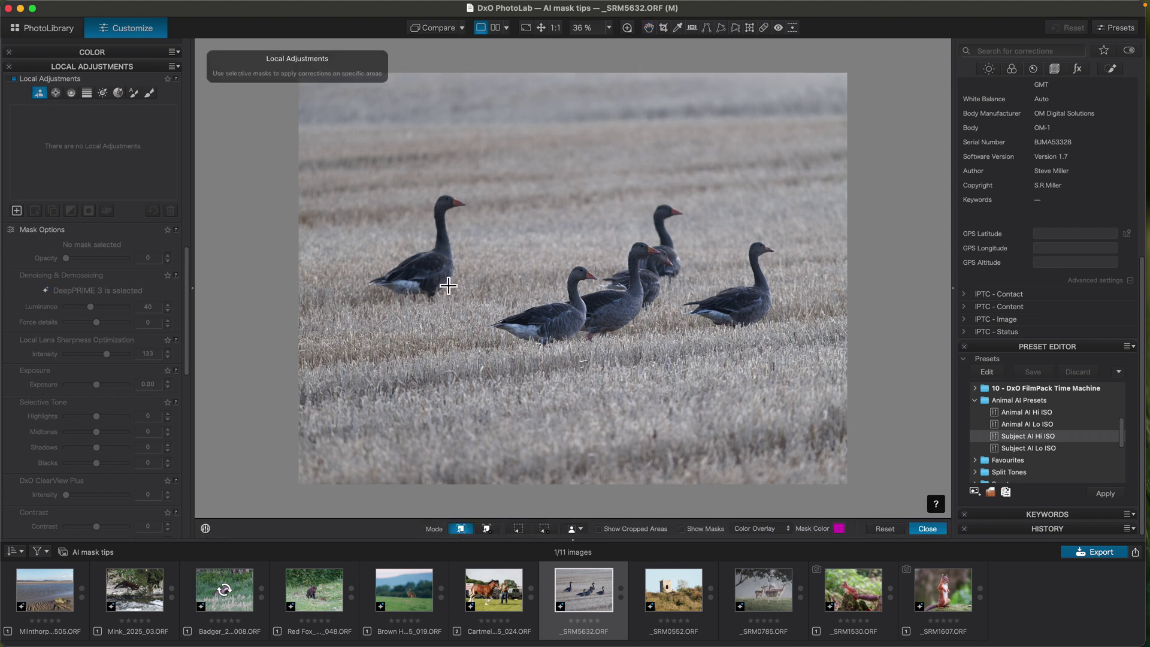
click(427, 273)
click(549, 328)
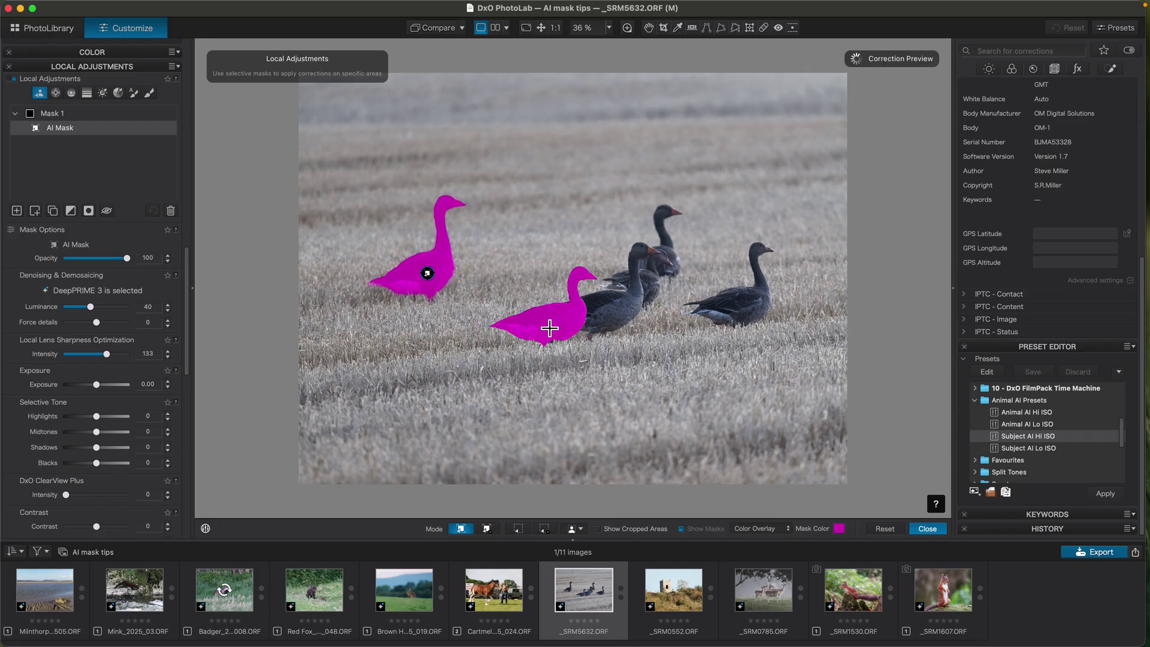
click(619, 303)
click(650, 284)
click(664, 261)
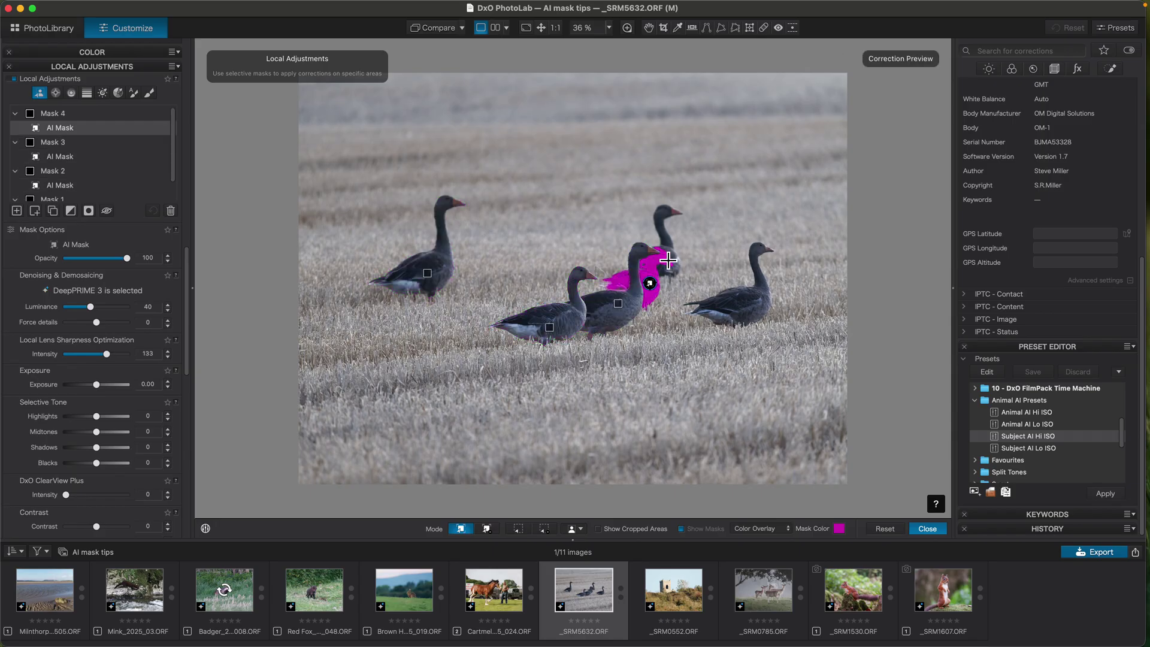
click(668, 241)
click(735, 315)
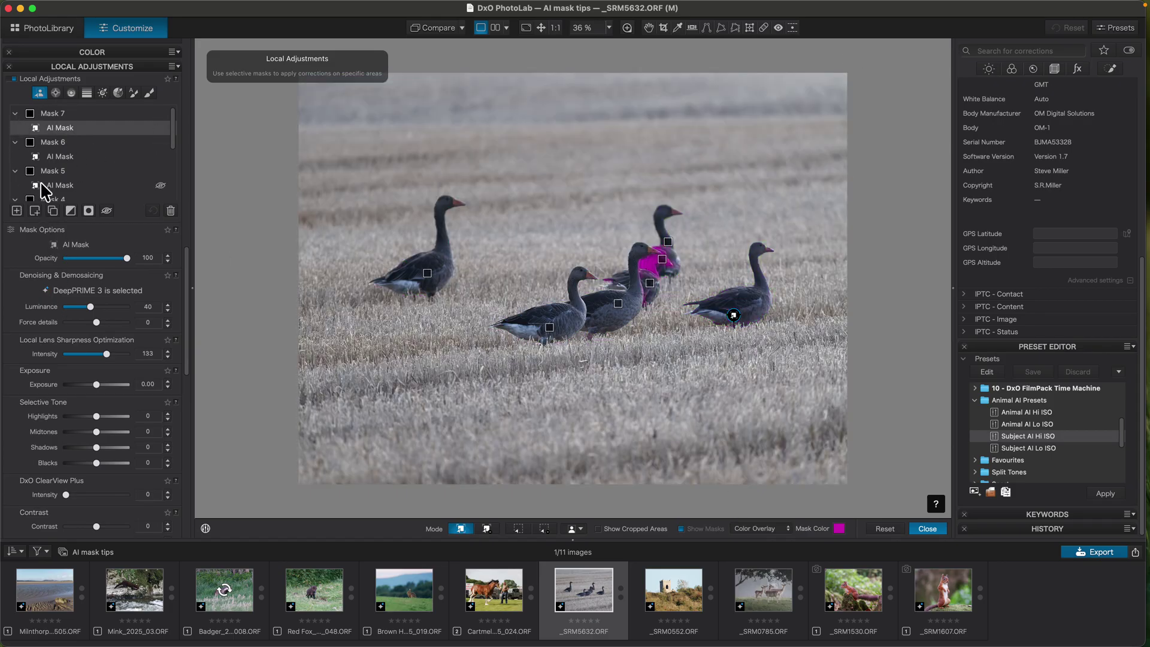
click(879, 530)
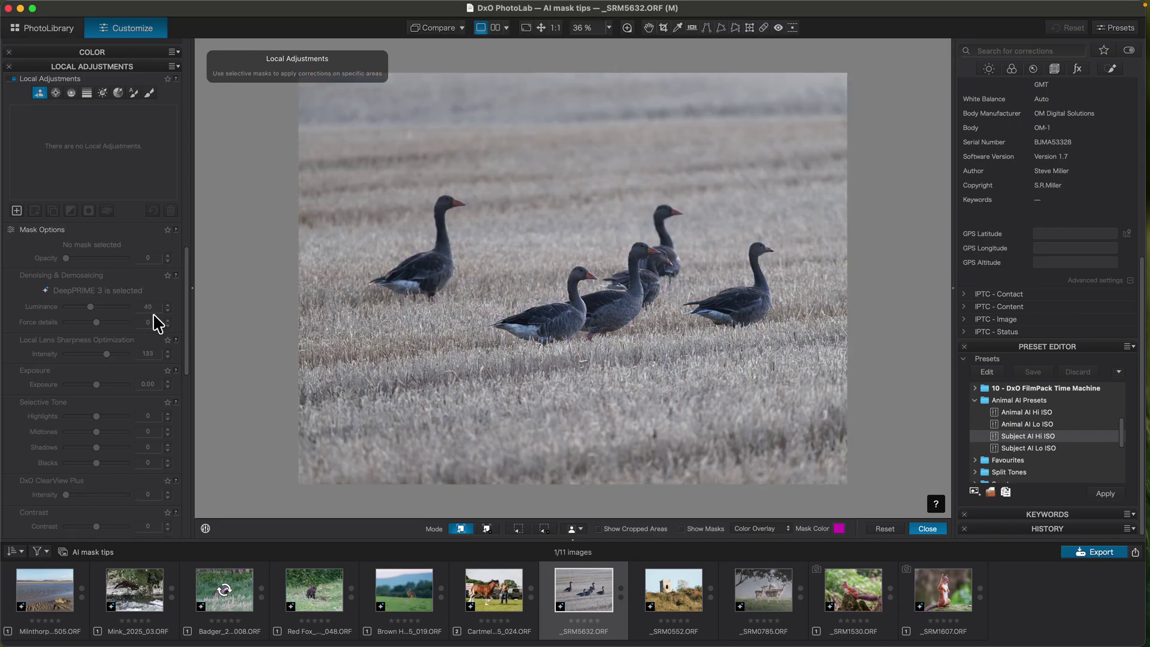
Review the predefined mask categories on the geese photo, return to Brown Hare_2025_019.ORF, and exit the local adjustments.
click(579, 530)
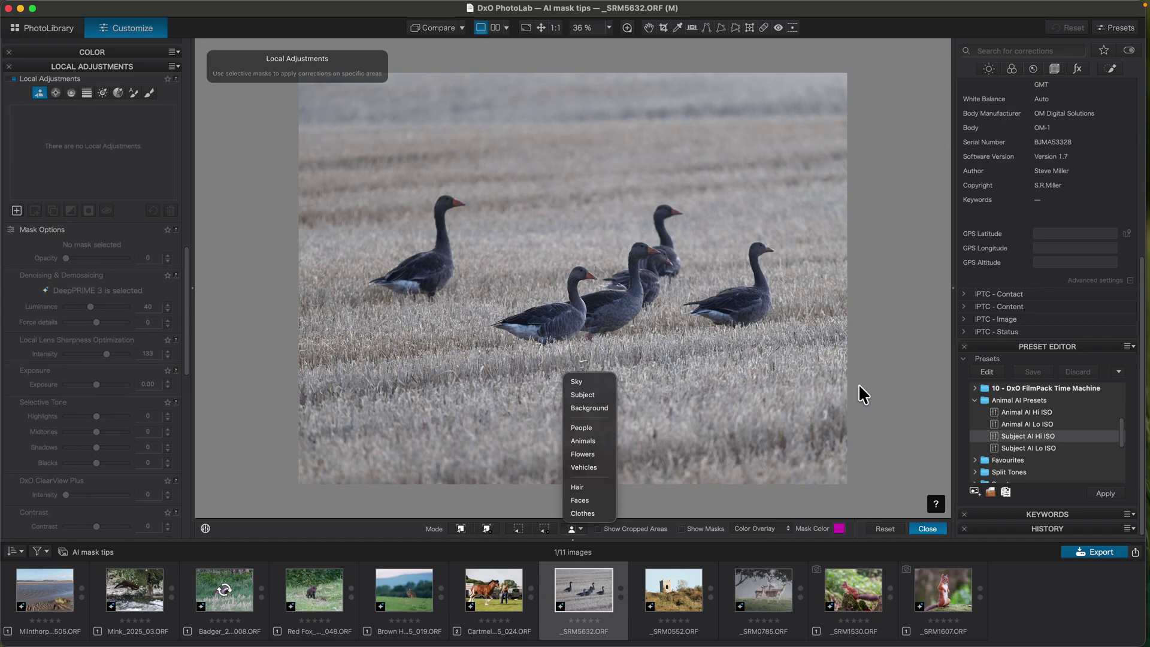
click(269, 257)
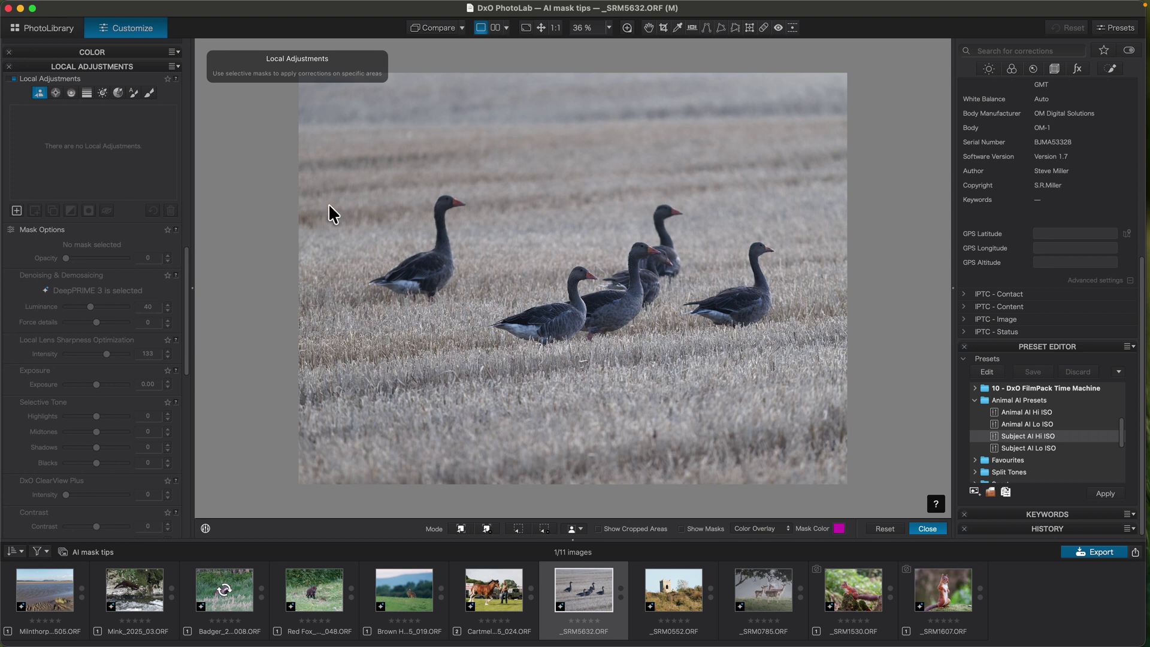
click(401, 594)
mouse_move(402, 593)
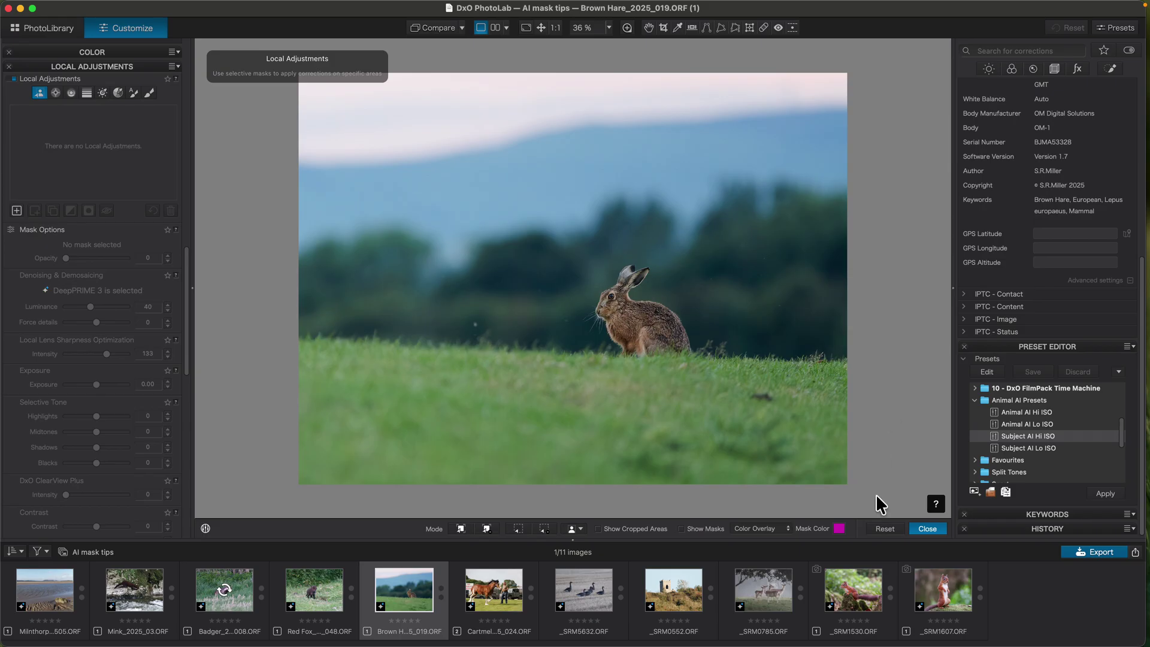
click(923, 530)
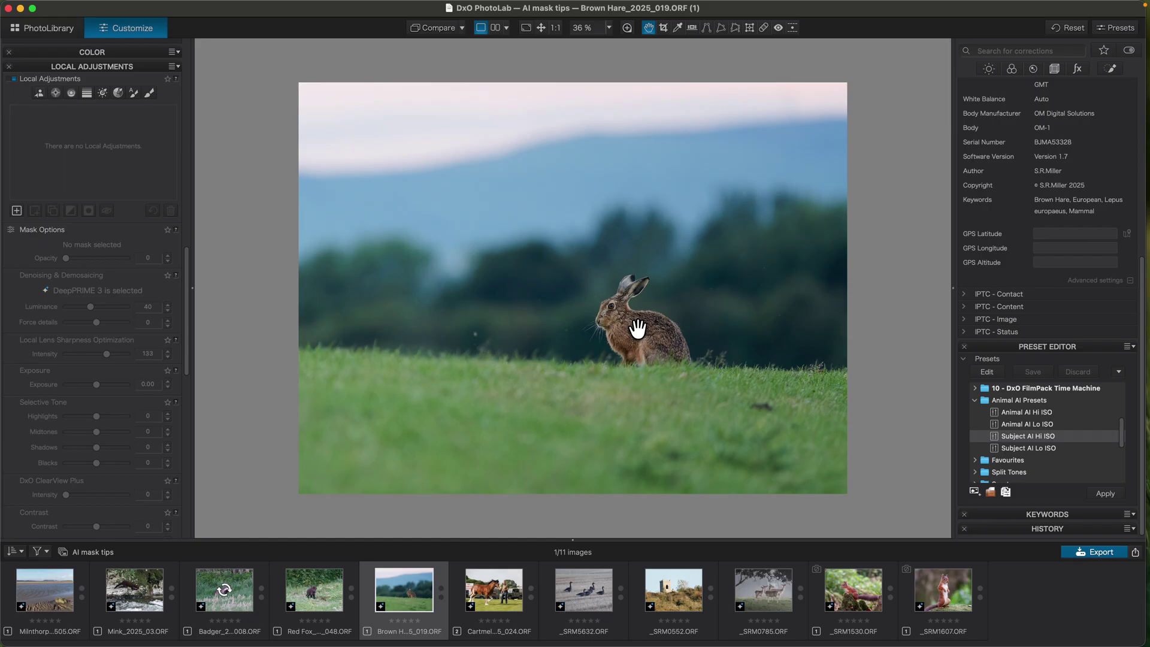
Open Mink_2025_03.ORF and try to mask the mink with the AI mask's predefined Animals category.
click(135, 589)
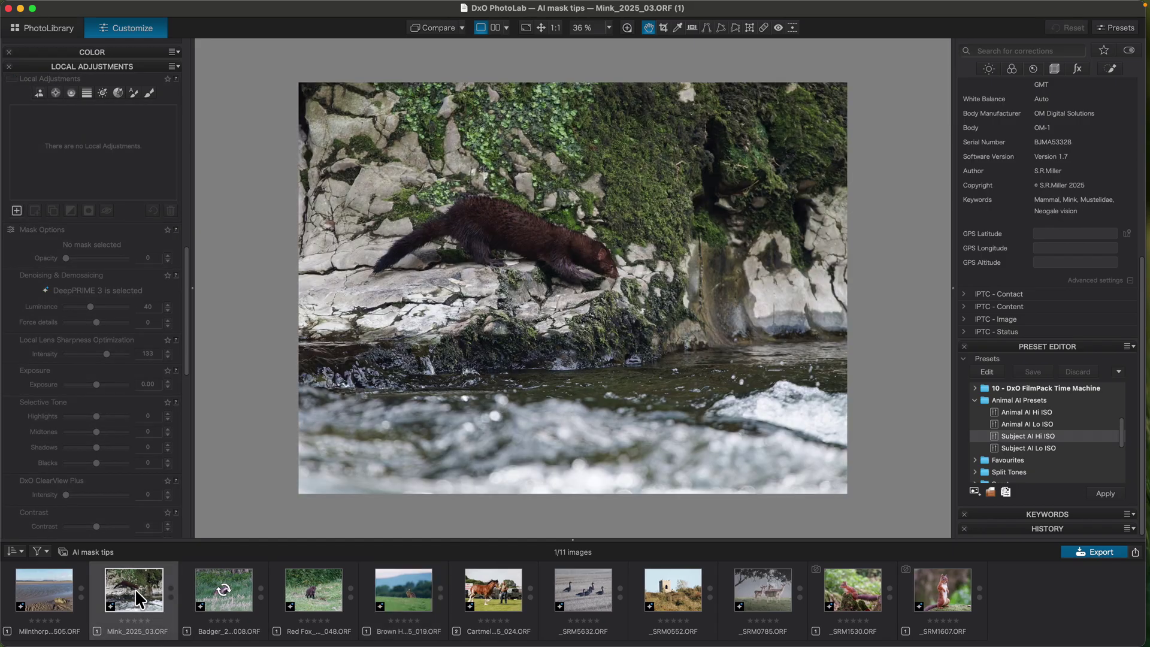
click(40, 93)
click(582, 530)
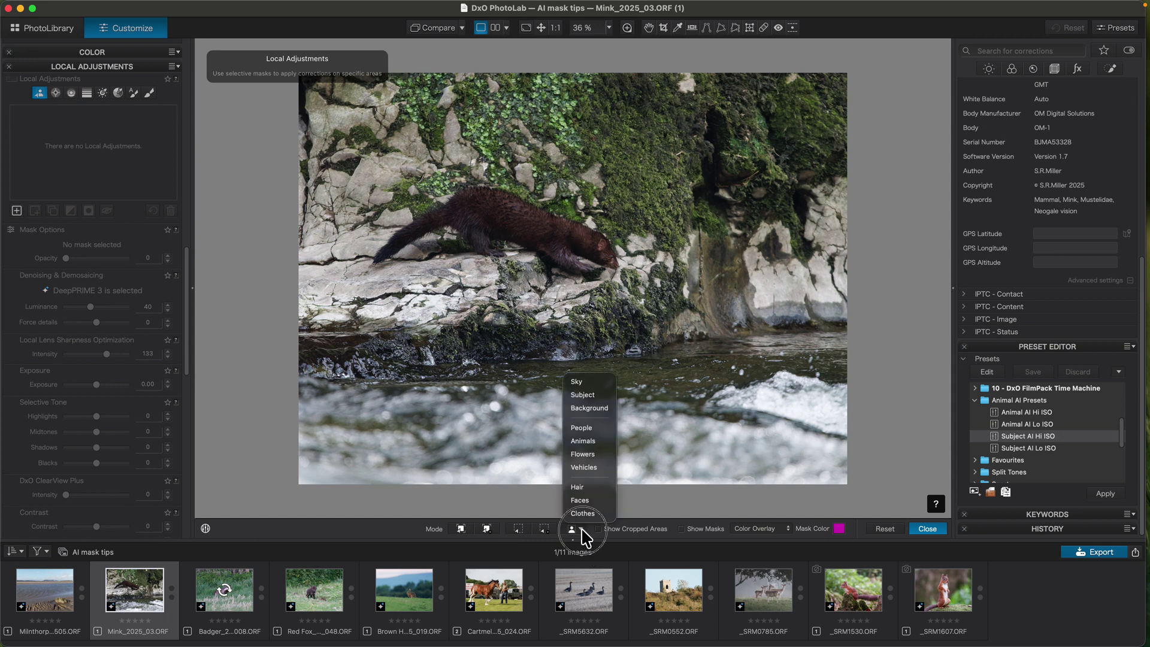
click(582, 443)
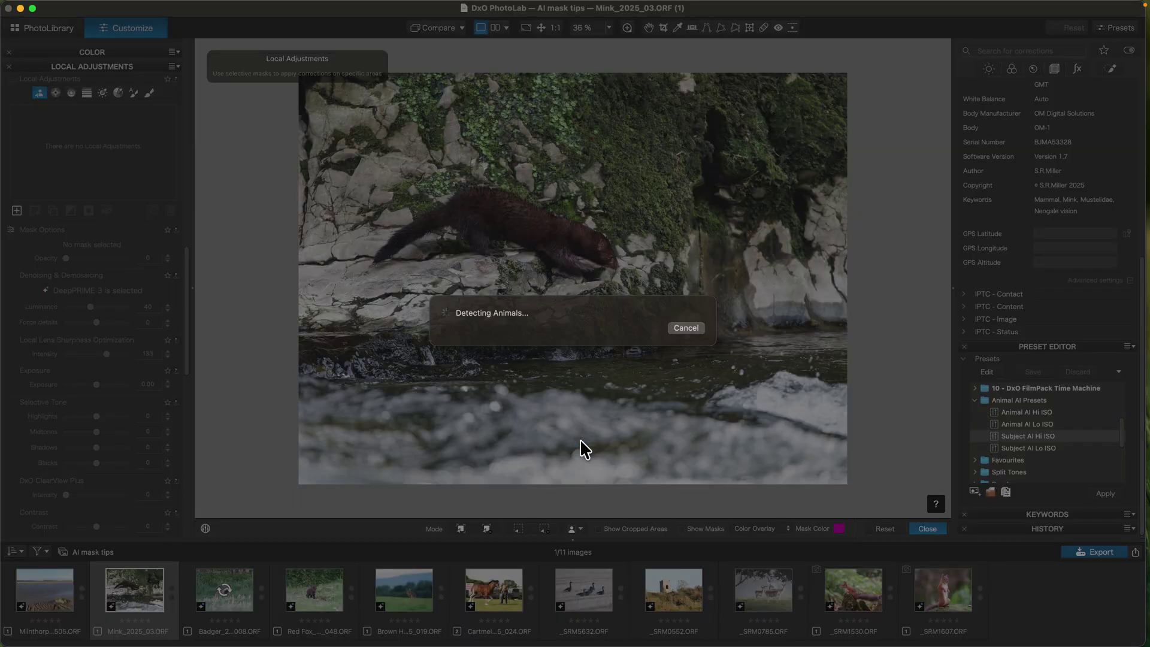
click(573, 364)
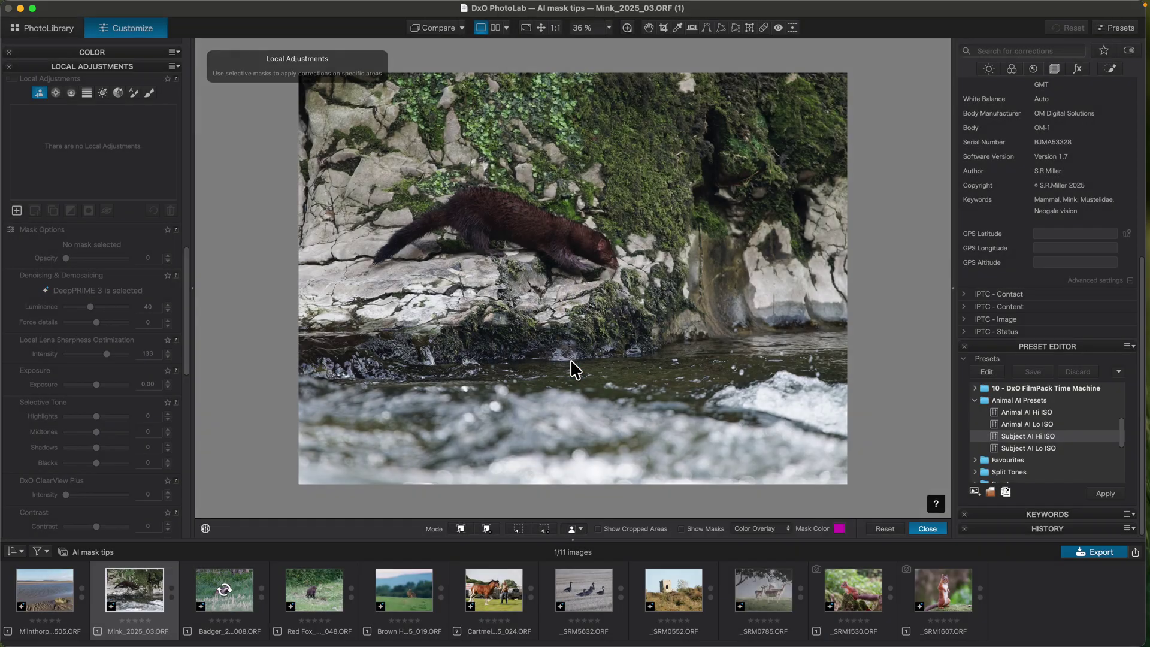
click(582, 530)
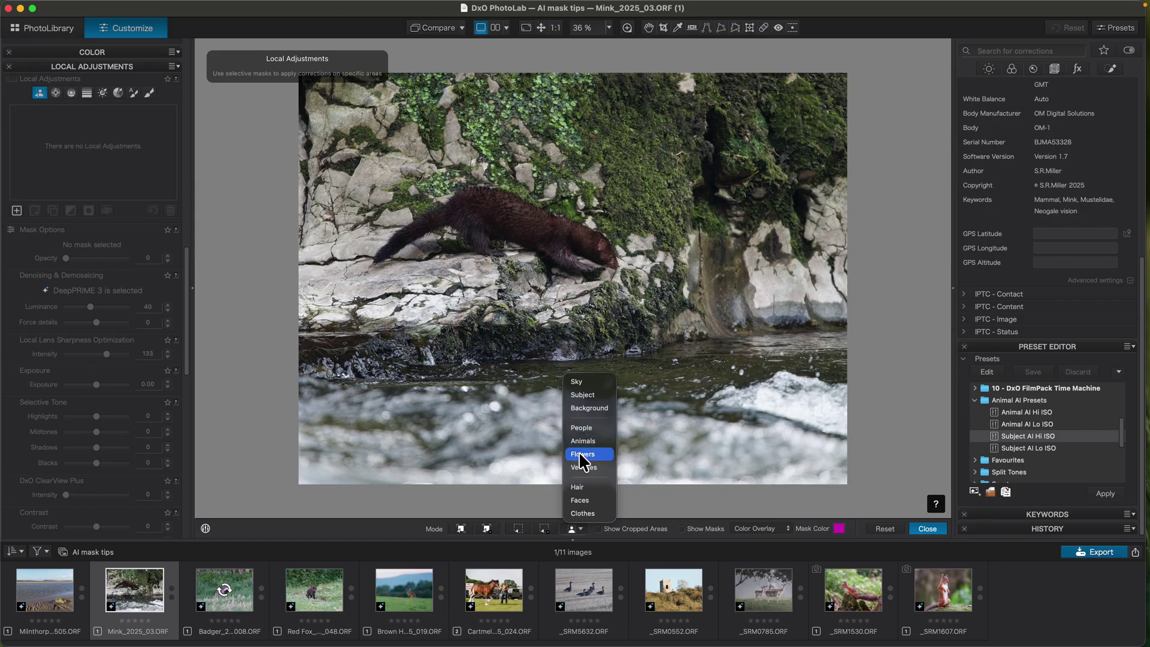
click(580, 501)
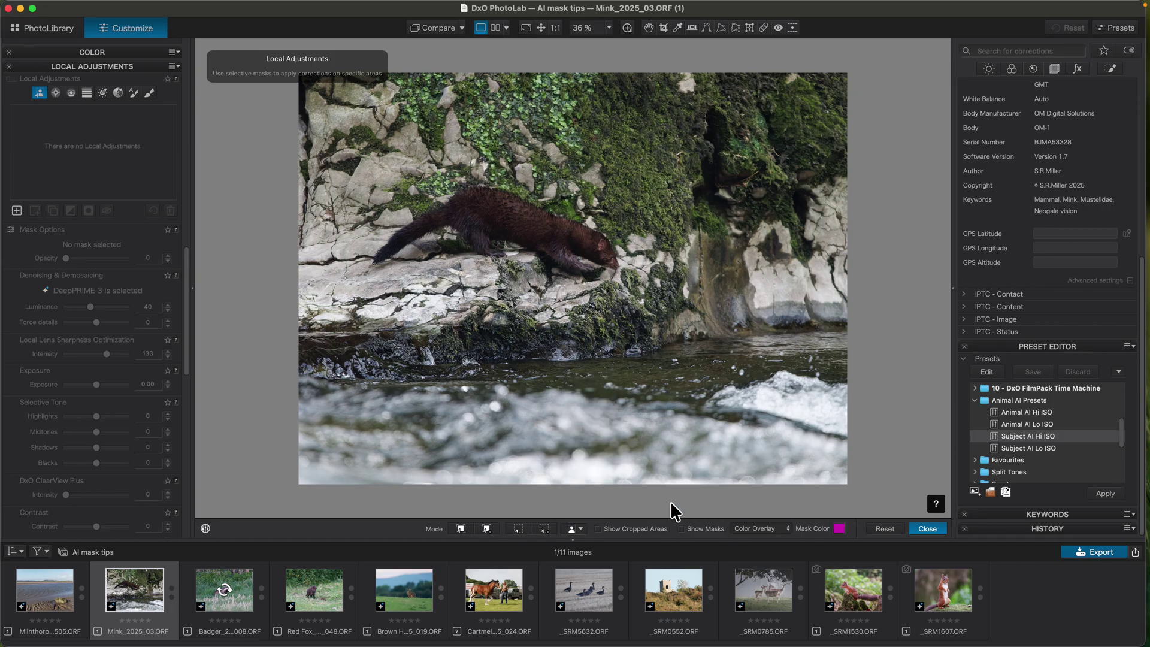
Create an AI mask on the mink by direct selection, and exit the local adjustments.
click(460, 529)
click(501, 220)
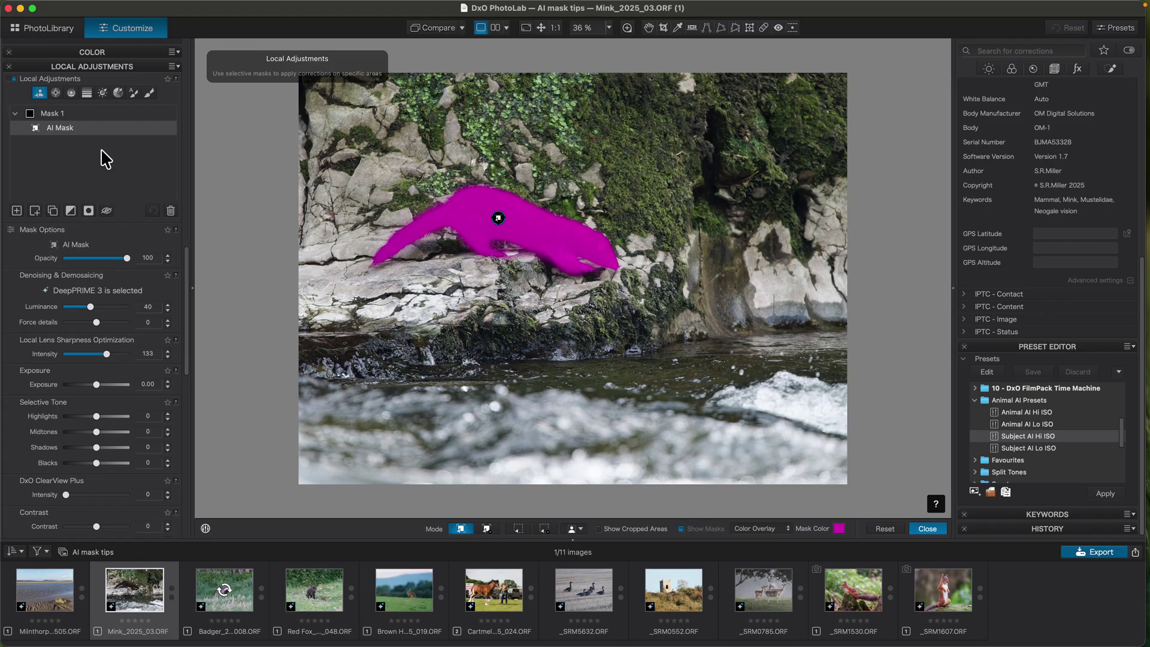
click(929, 530)
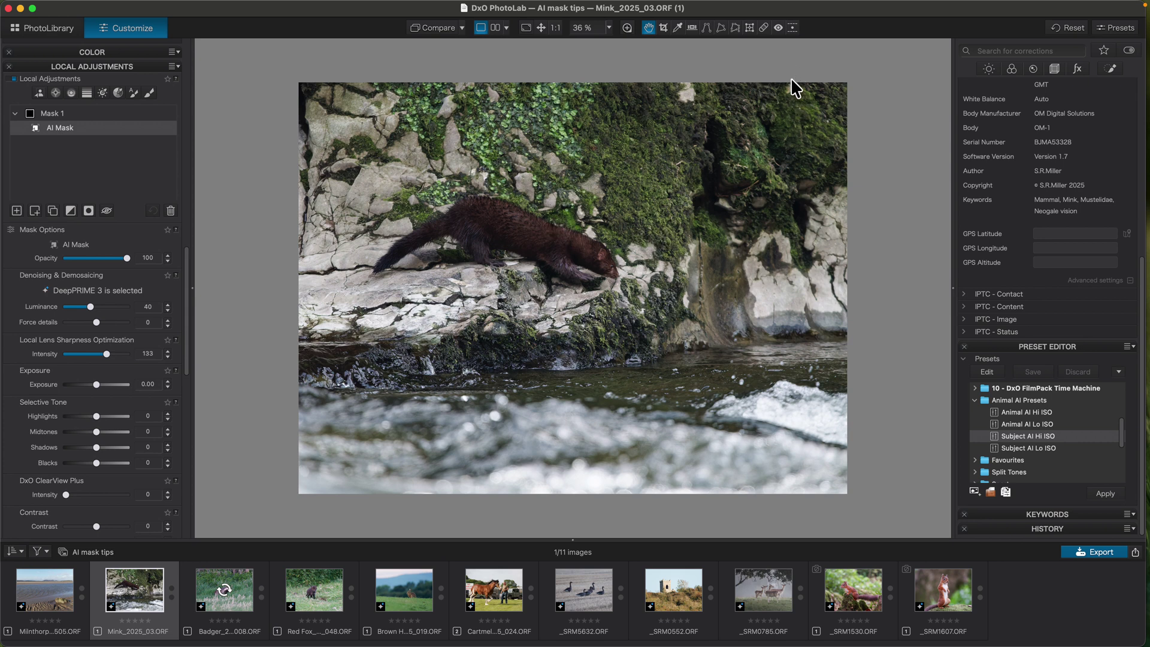
mouse_move(951, 7)
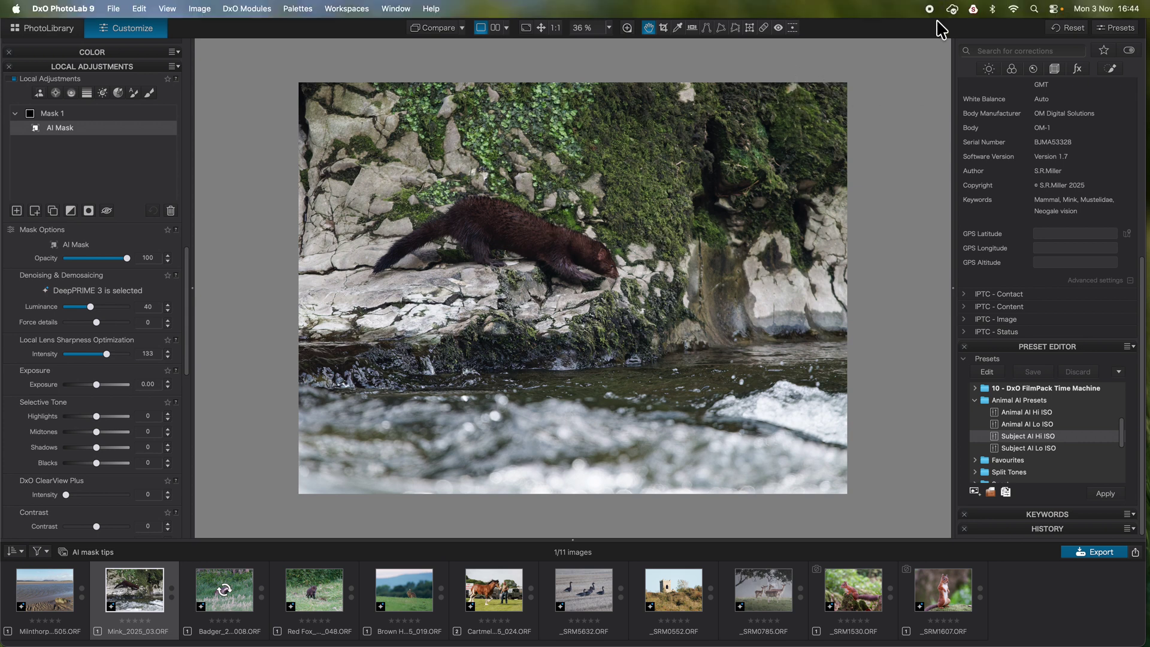